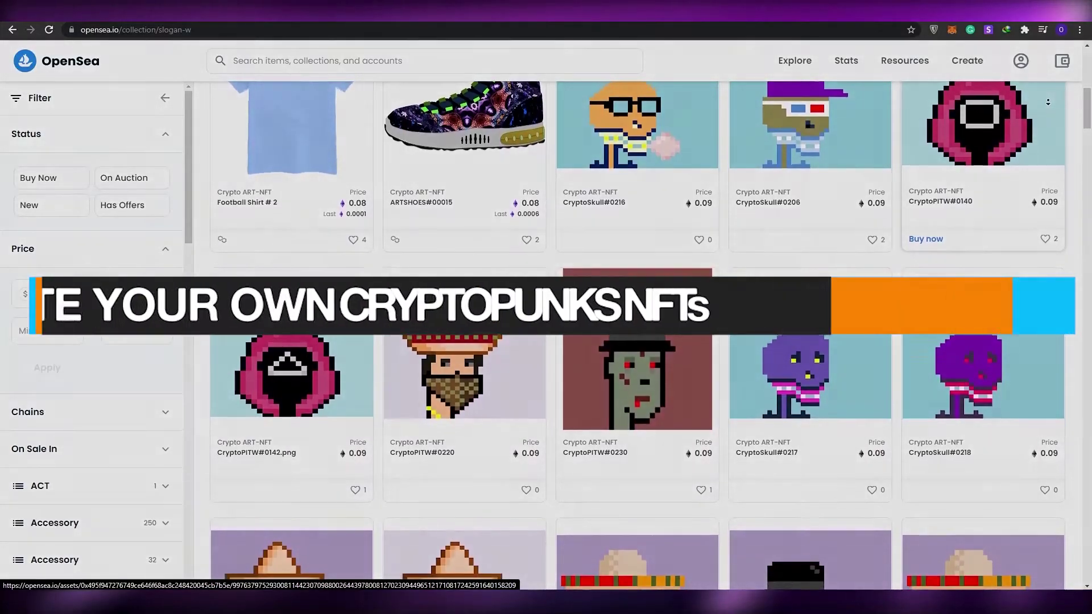
# Browse the Crypto ART-NFT collection on OpenSea to examine the pixel-art character designs.
pyautogui.scroll(-1, 1048, 102)
pyautogui.scroll(-2, 1046, 108)
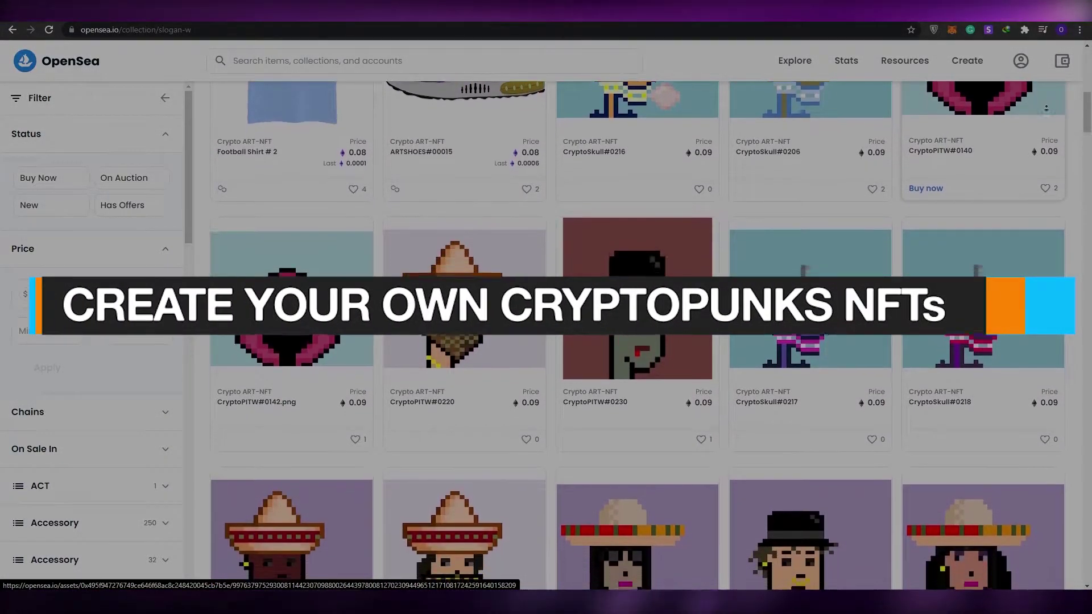
pyautogui.scroll(-2, 1046, 108)
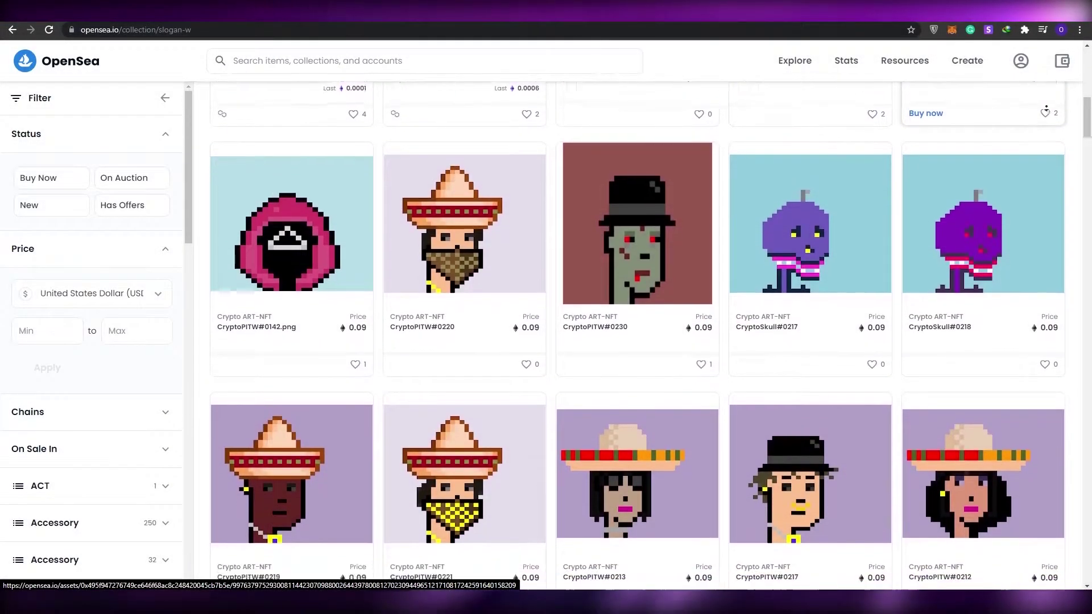
pyautogui.scroll(-2, 1045, 108)
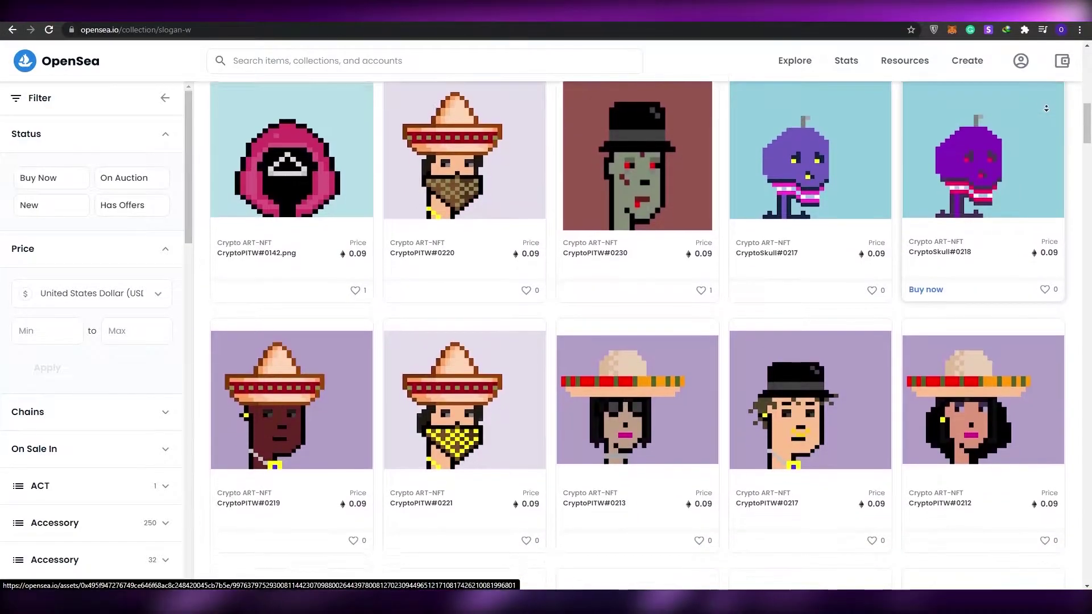
pyautogui.scroll(-2, 1045, 108)
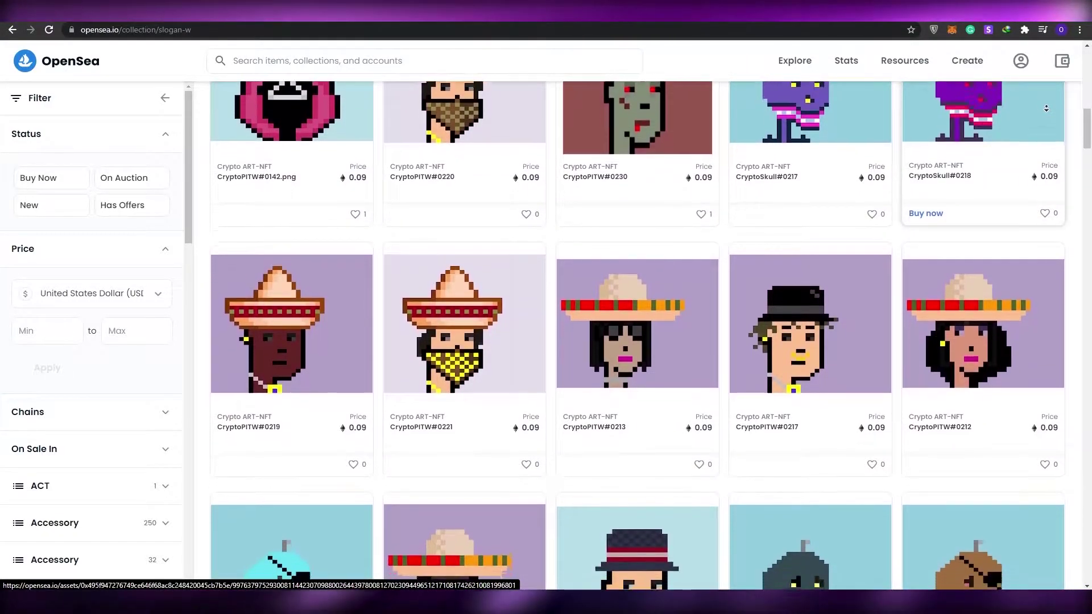
pyautogui.scroll(-5, 1046, 108)
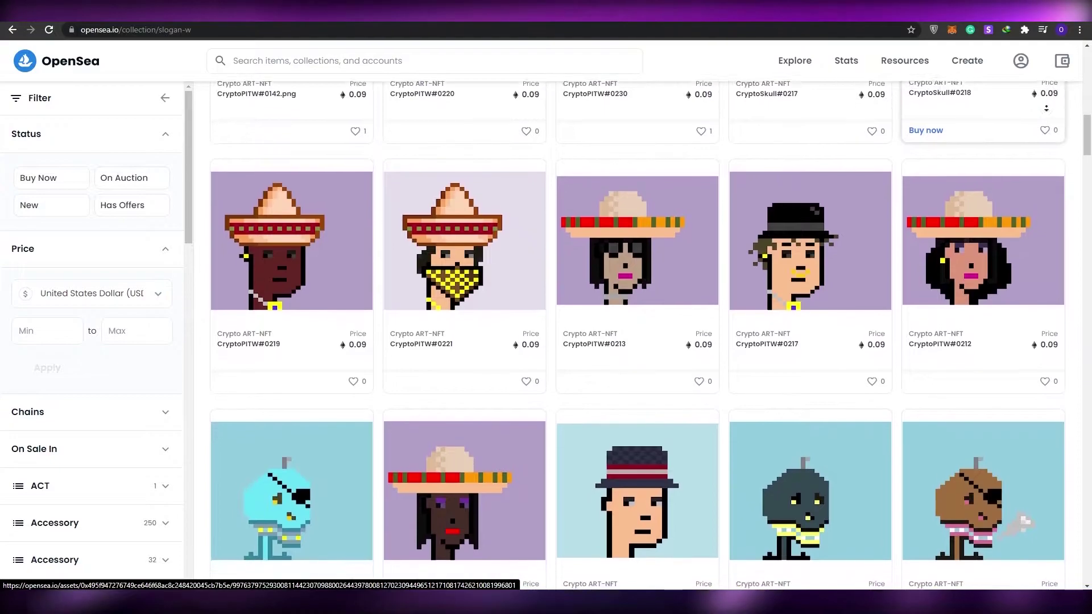
pyautogui.scroll(-2, 1045, 108)
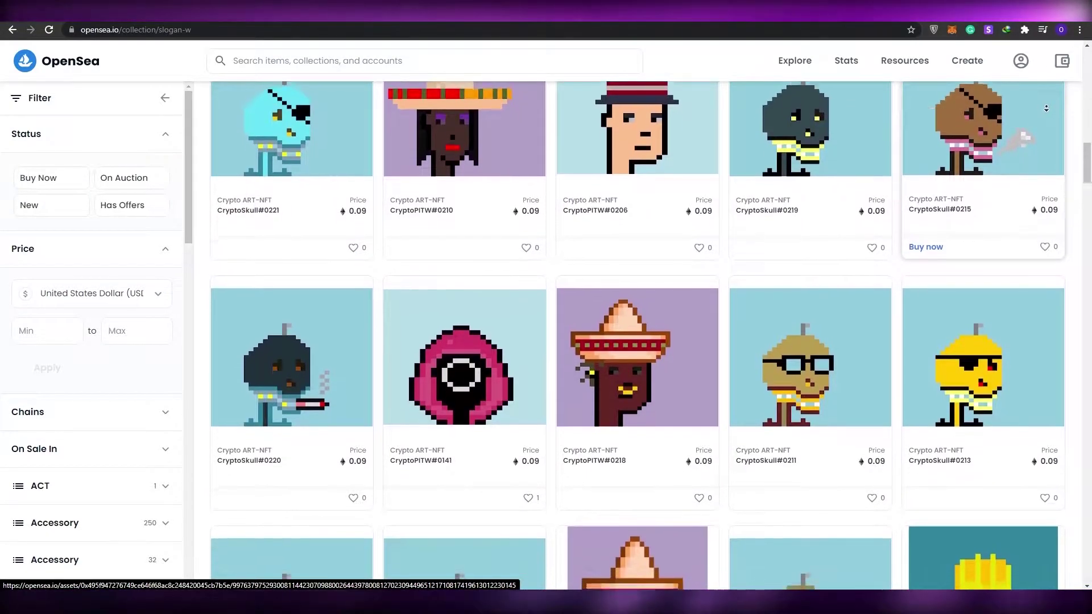
pyautogui.scroll(-2, 1046, 108)
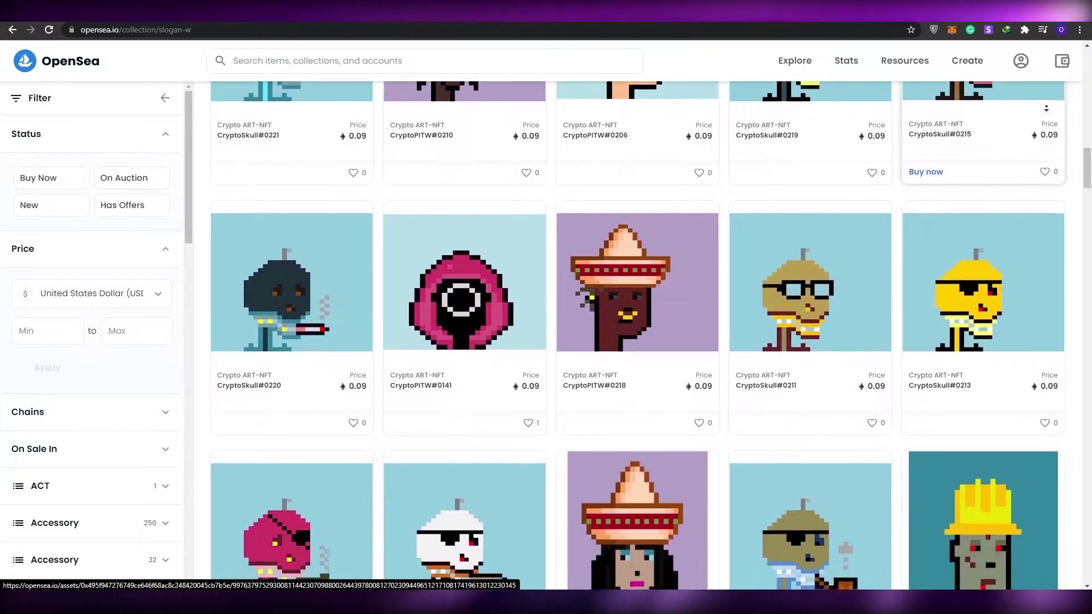
pyautogui.scroll(-5, 1045, 108)
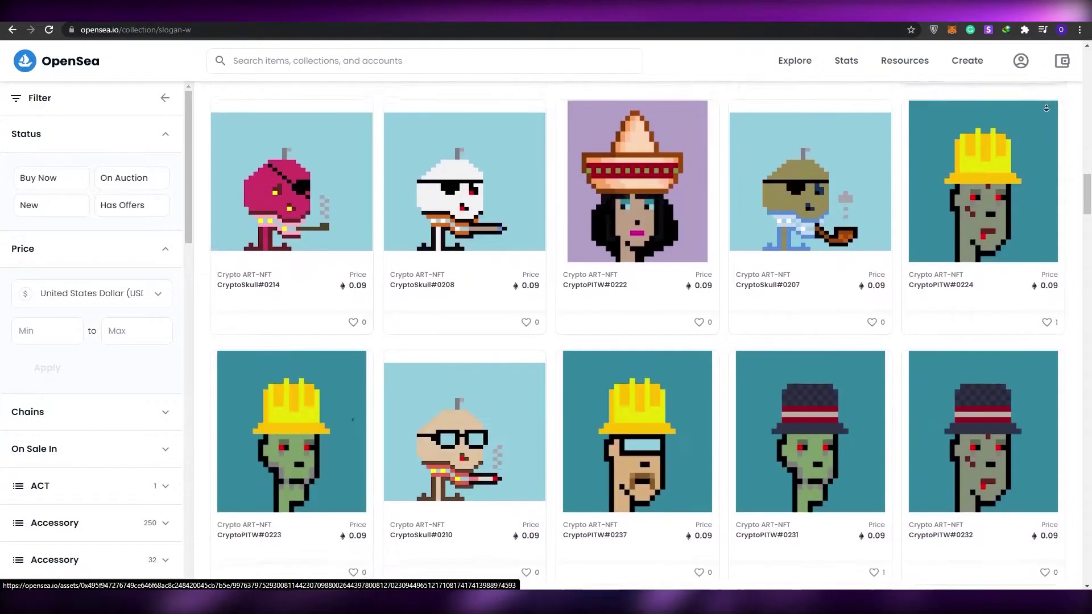
pyautogui.scroll(-2, 1045, 108)
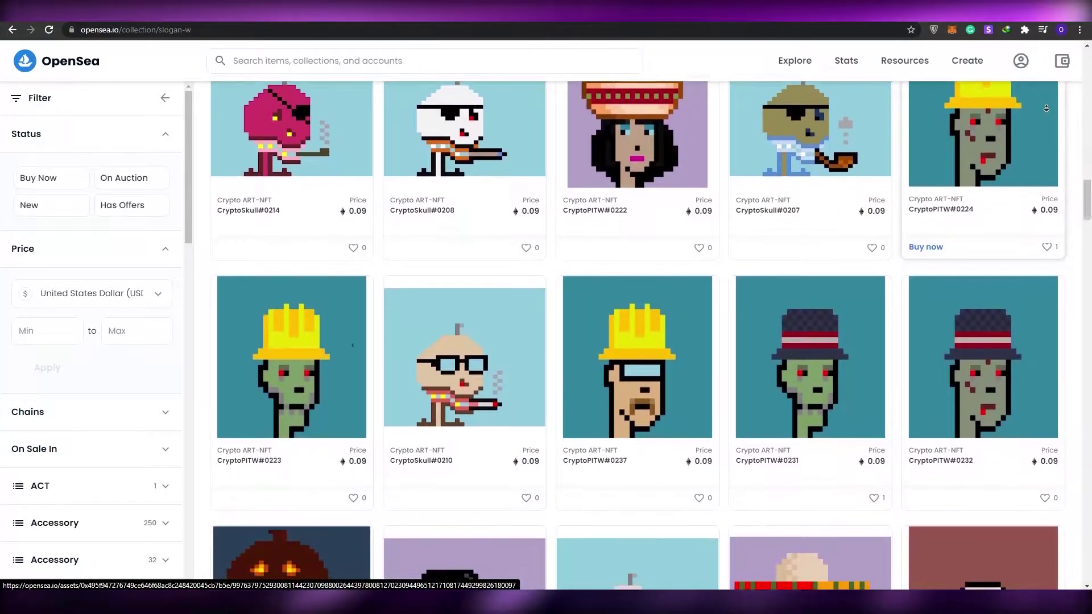
pyautogui.scroll(-2, 1045, 108)
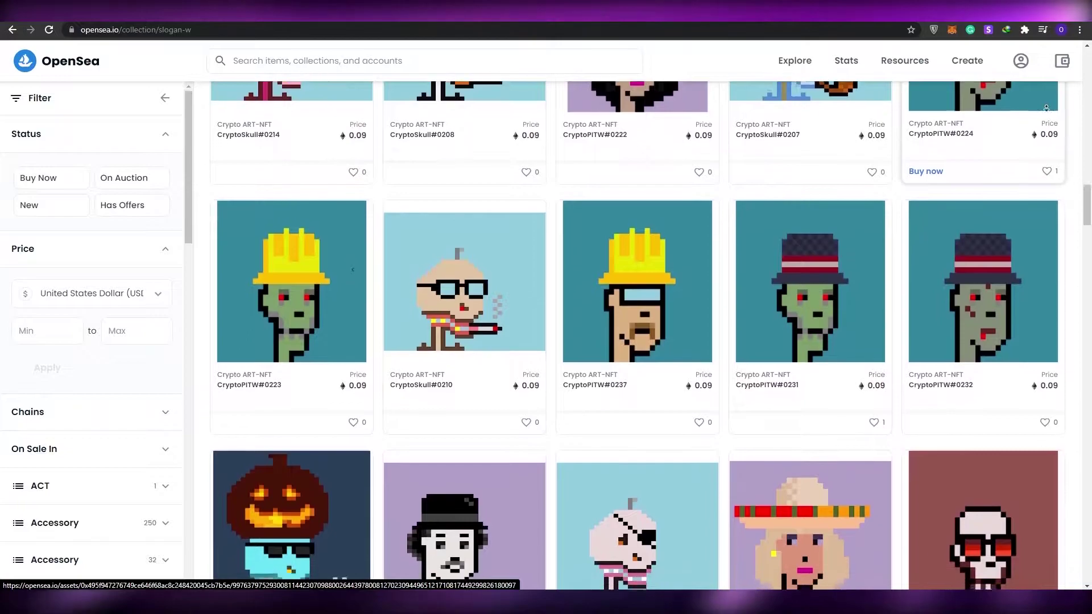
pyautogui.scroll(-2, 1045, 108)
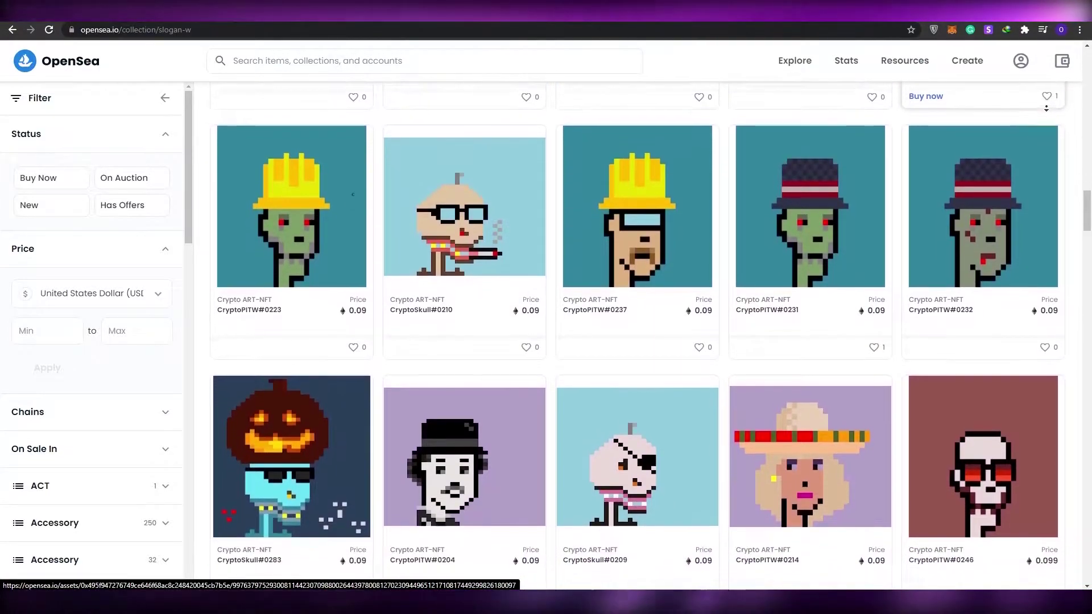
pyautogui.scroll(-3, 305, 441)
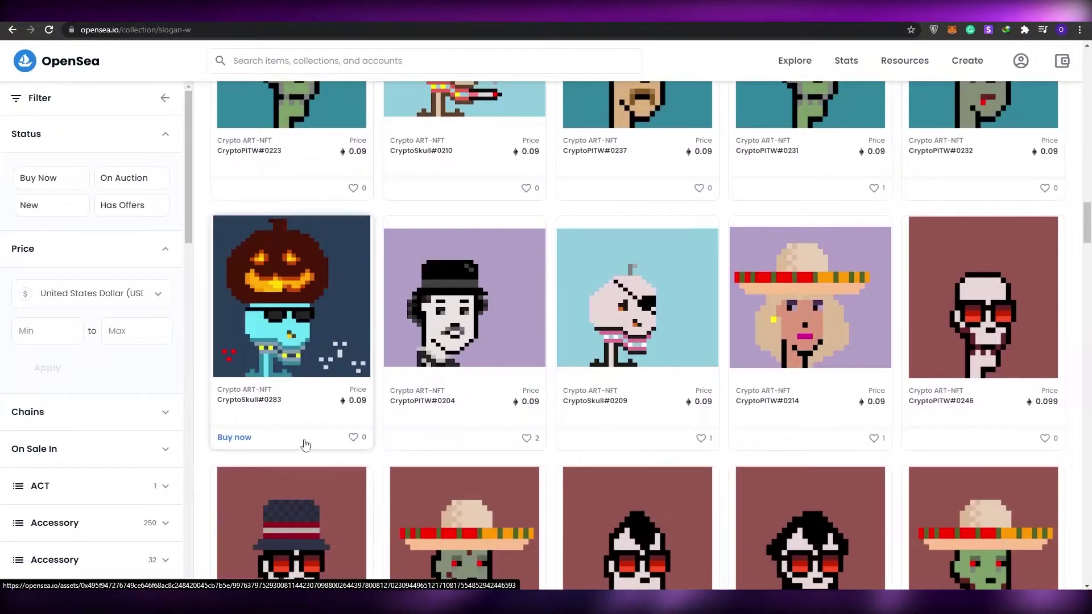
pyautogui.scroll(-6, 556, 463)
pyautogui.scroll(-3, 557, 463)
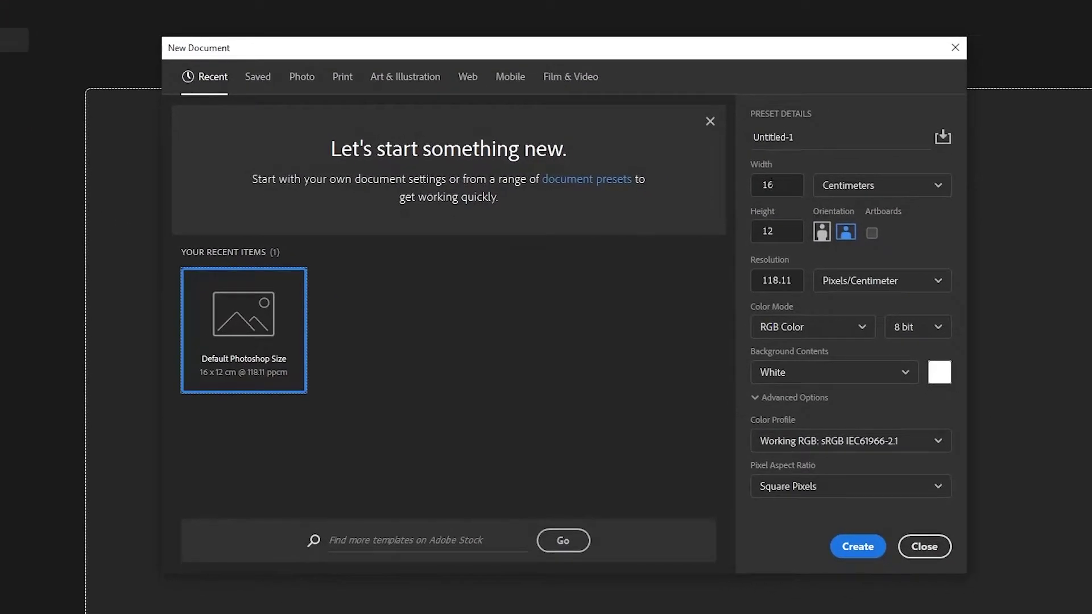
# Set the new document's width and height to 24 centimeters.
pyautogui.doubleClick(772, 184)
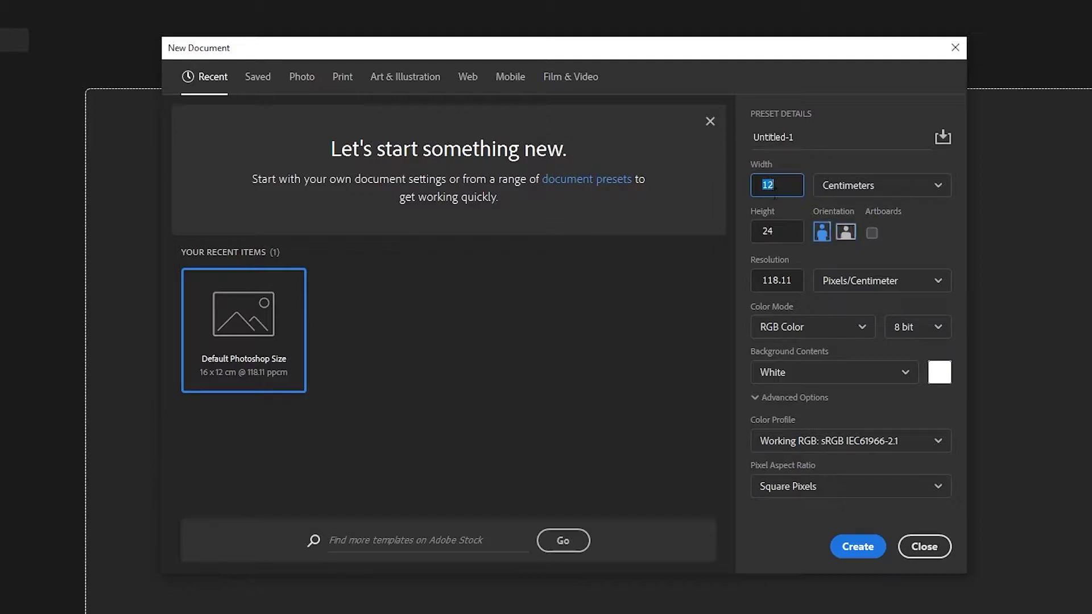
pyautogui.press('Tab')
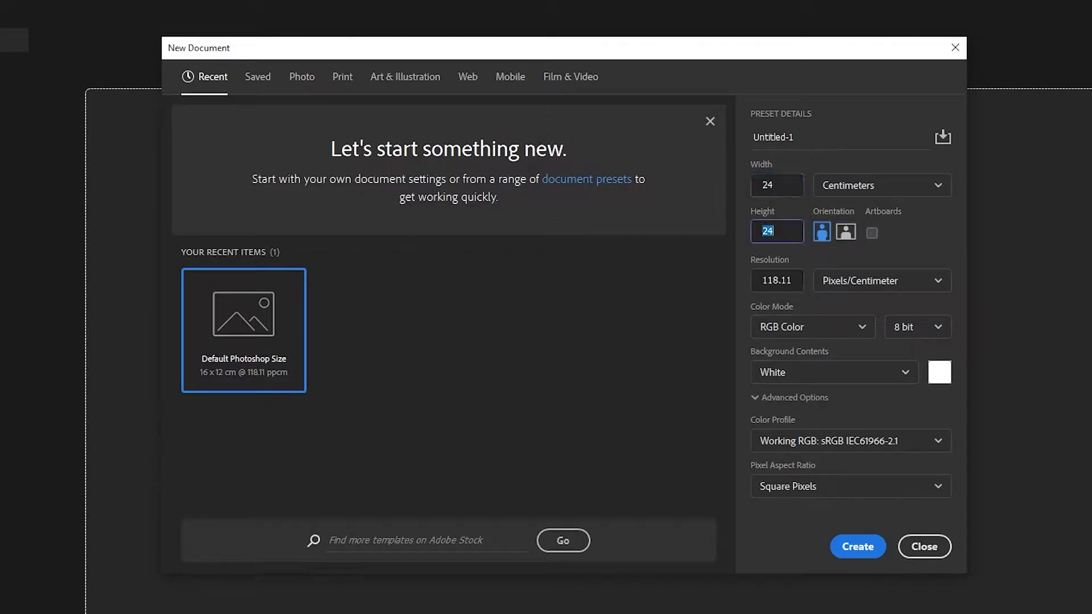
pyautogui.click(800, 265)
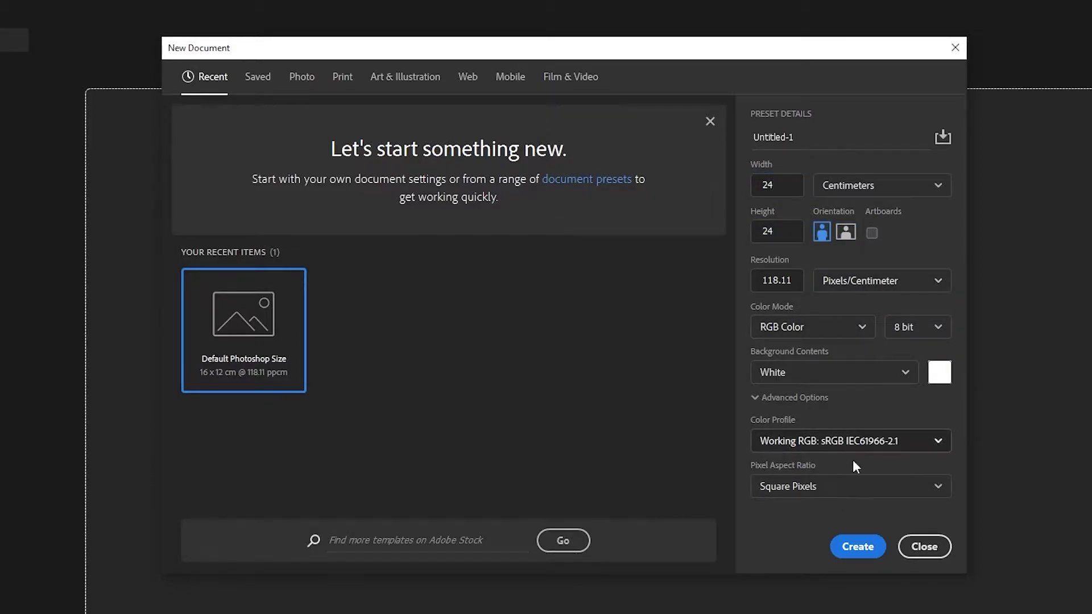
# Create a new document measured in pixels, 24 wide and 24 high, with a white background.
pyautogui.click(906, 188)
pyautogui.click(856, 213)
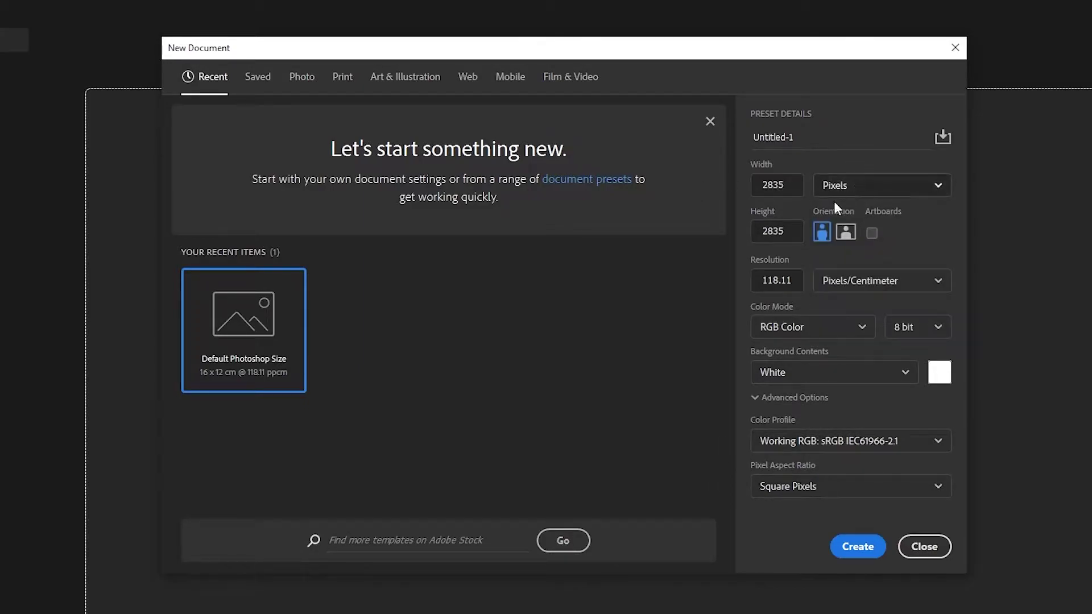
pyautogui.click(785, 185)
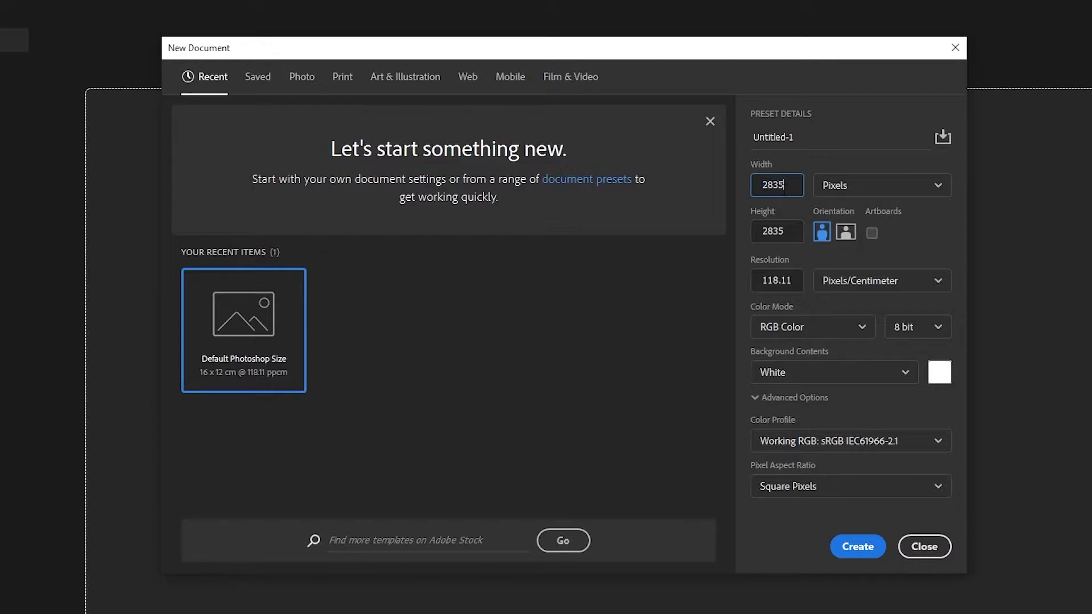
pyautogui.click(795, 230)
pyautogui.write('24')
pyautogui.click(882, 281)
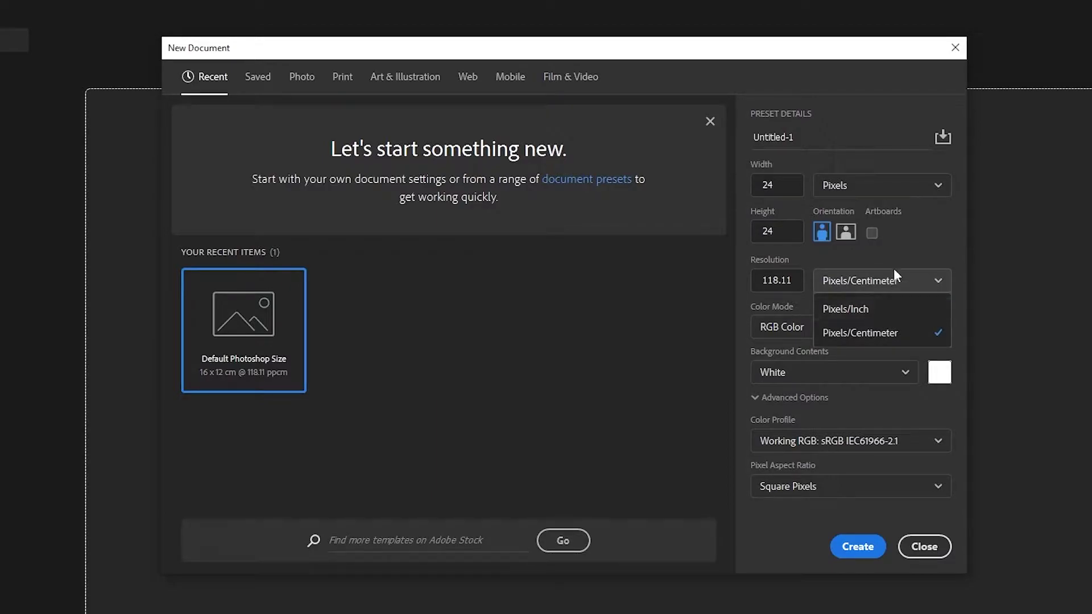
pyautogui.click(892, 271)
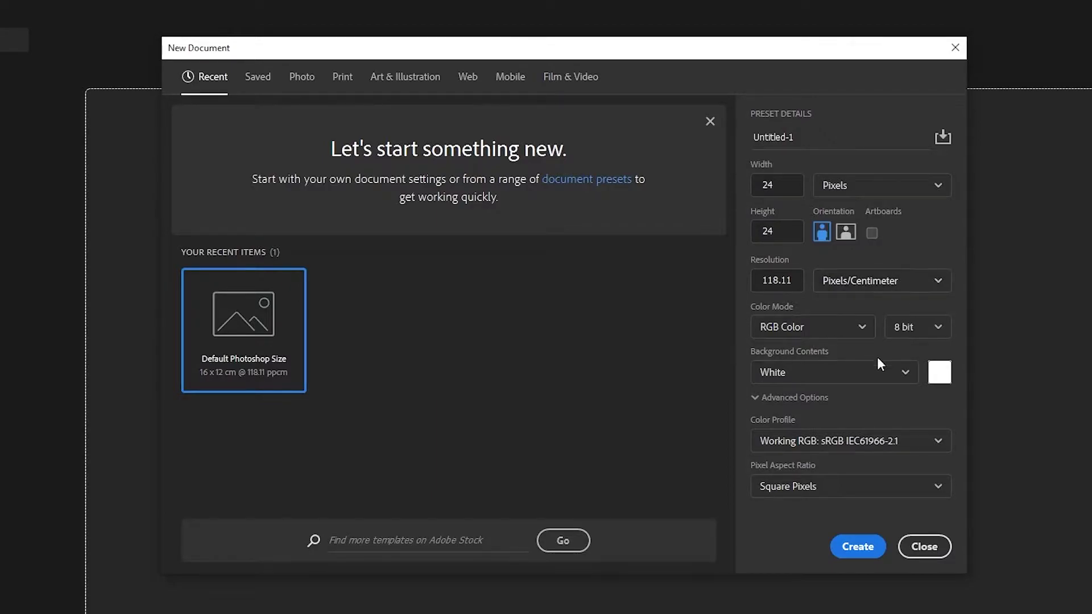
pyautogui.click(856, 547)
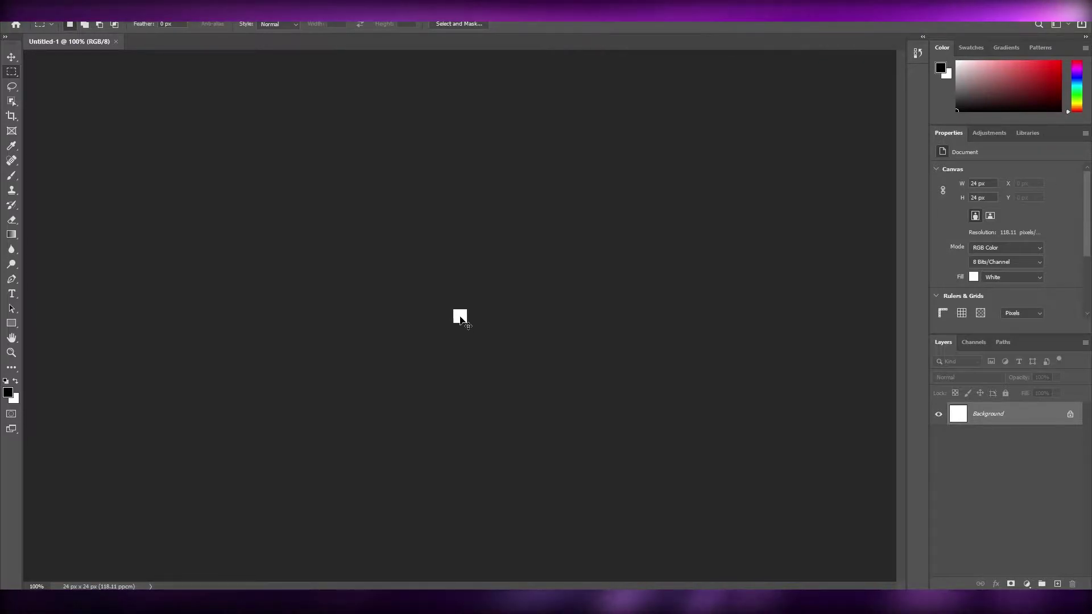
# Choose the Pencil Tool and set its size to 1 px.
pyautogui.scroll(10, 460, 328)
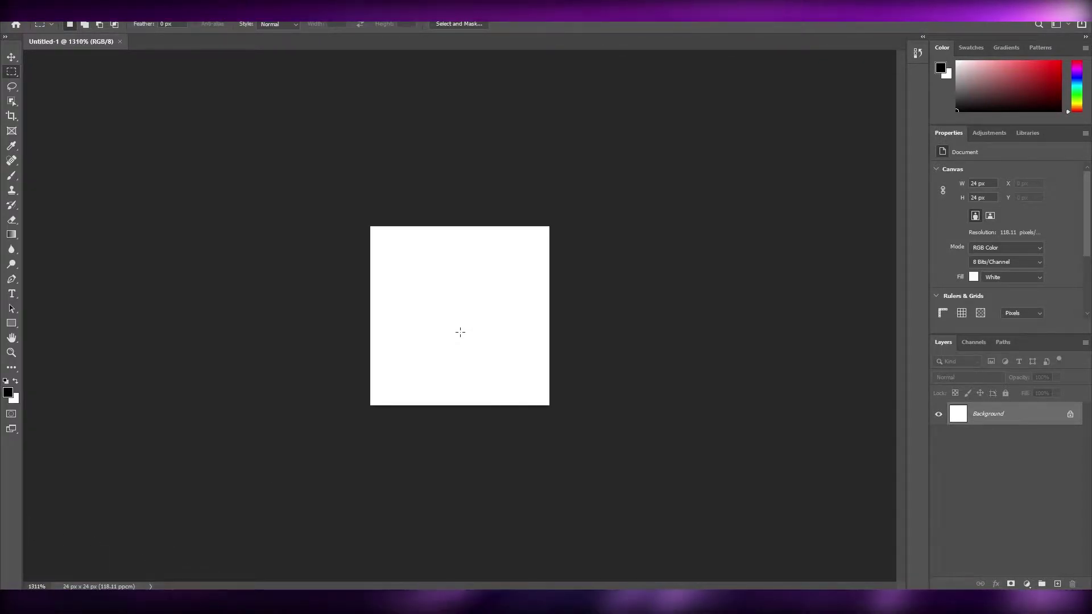
pyautogui.scroll(2, 460, 332)
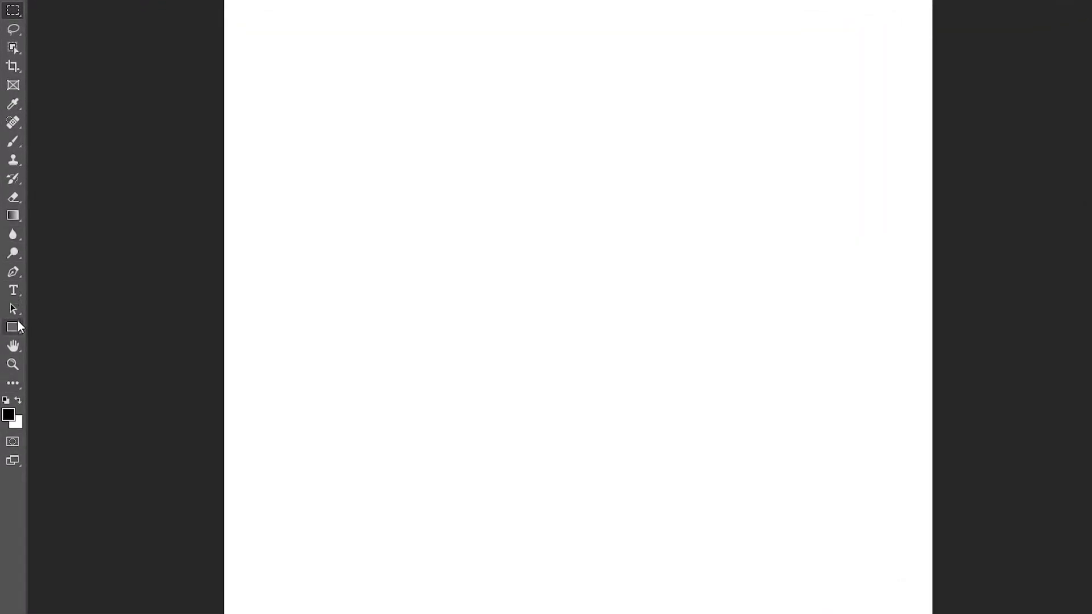
pyautogui.rightClick(14, 141)
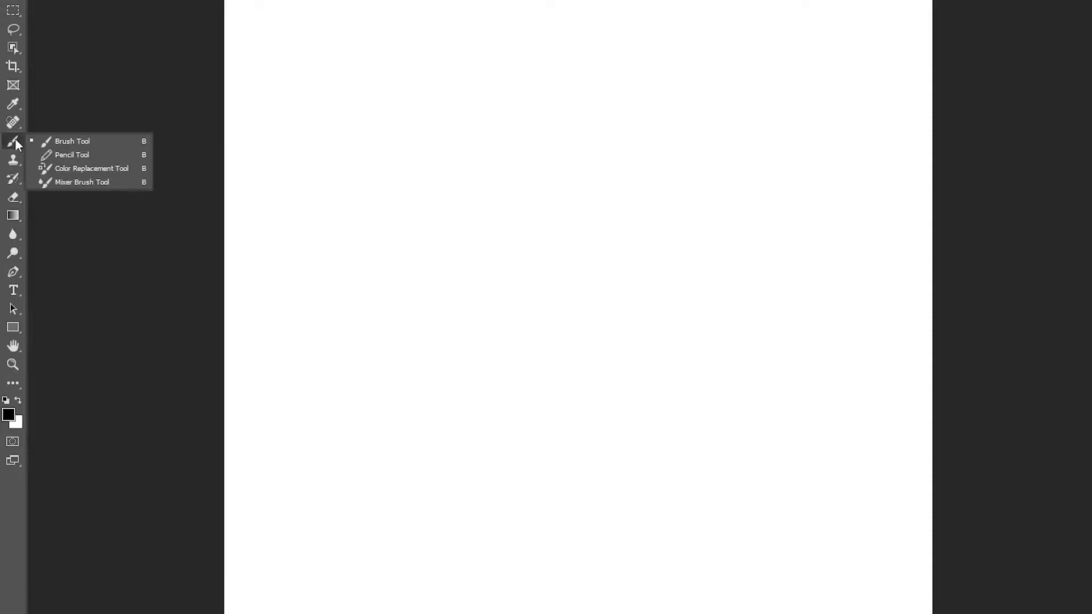
pyautogui.click(107, 155)
pyautogui.click(64, 1)
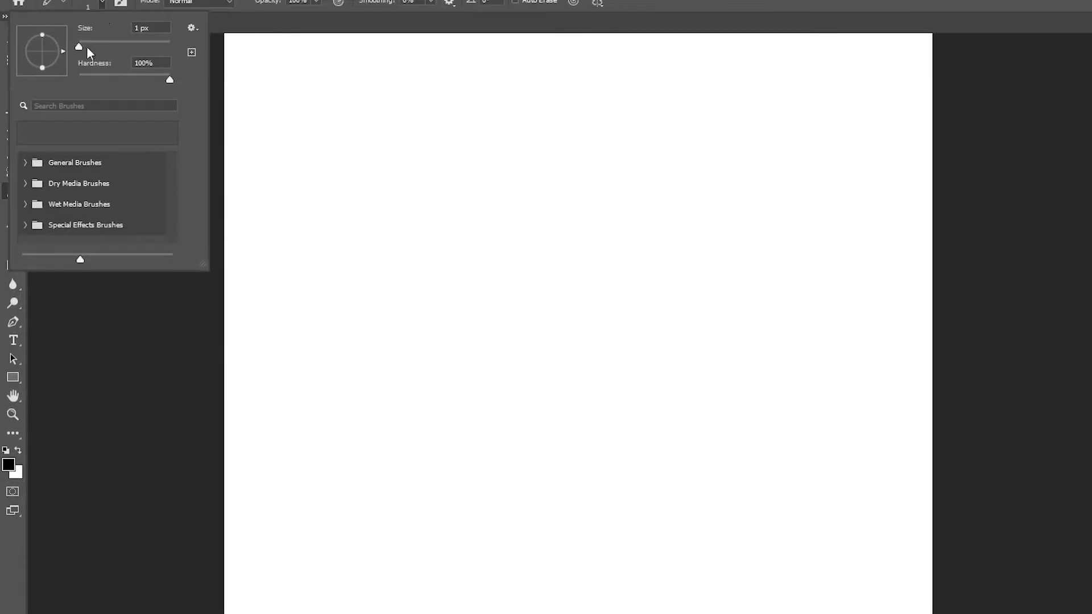
pyautogui.click(146, 7)
pyautogui.press('Return')
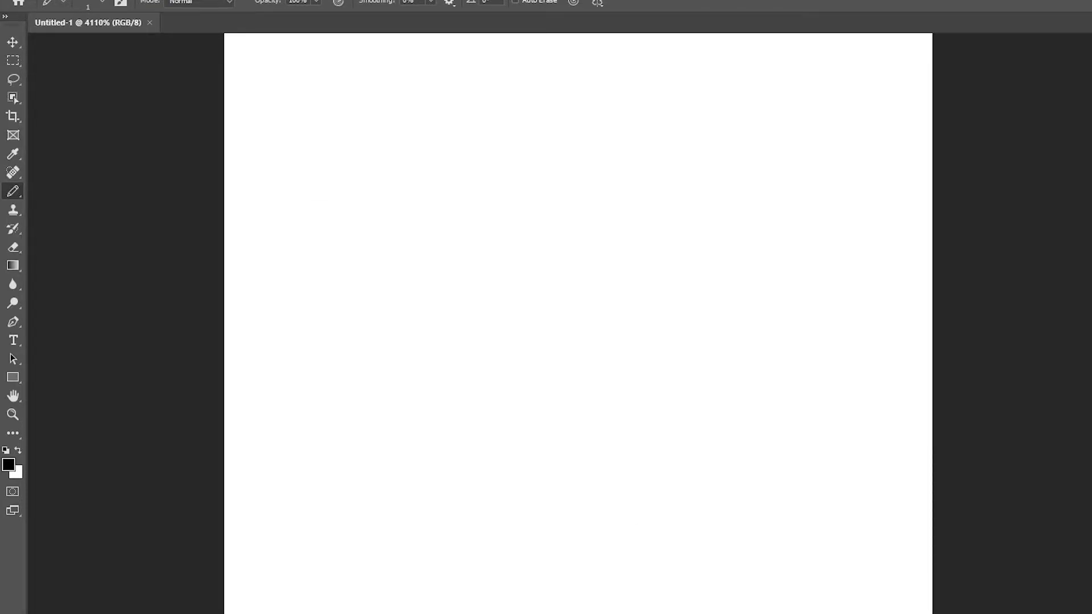
pyautogui.rightClick(269, 608)
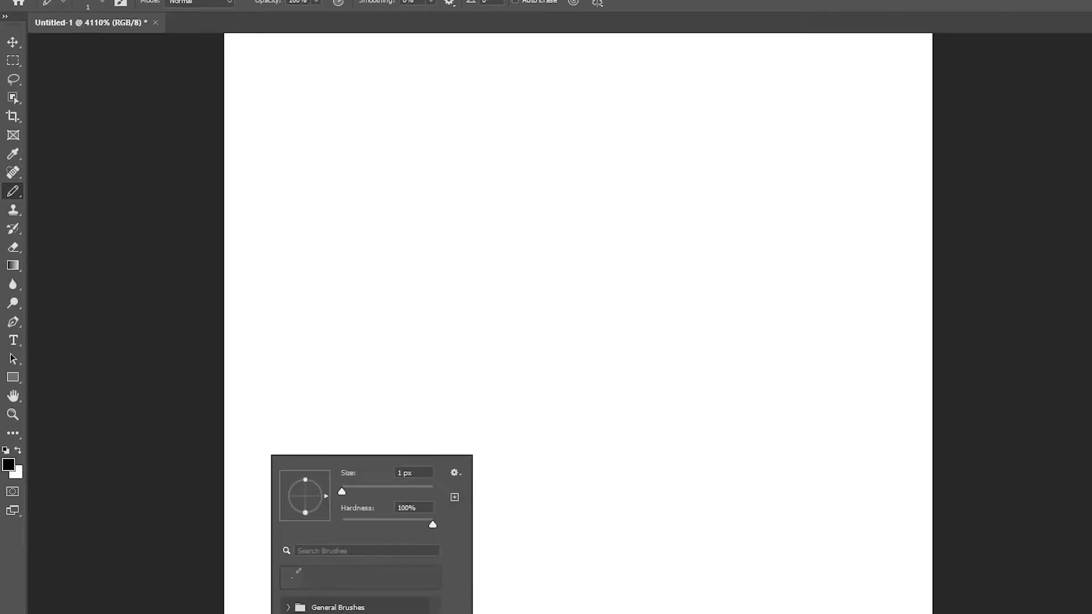
pyautogui.rightClick(249, 608)
pyautogui.click(614, 590)
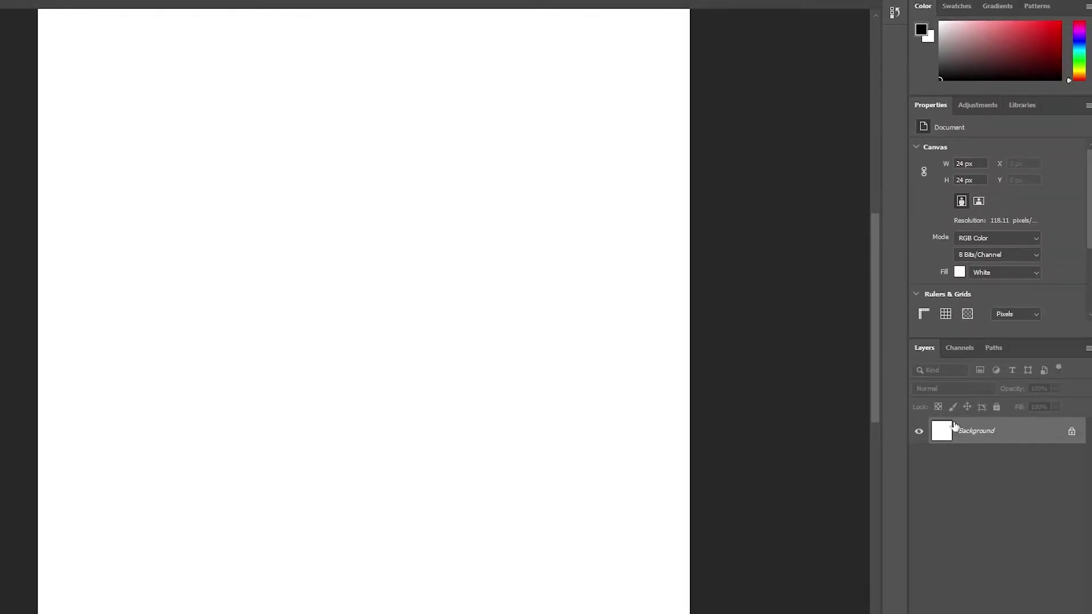
pyautogui.click(960, 349)
pyautogui.click(919, 346)
pyautogui.click(956, 348)
pyautogui.click(992, 347)
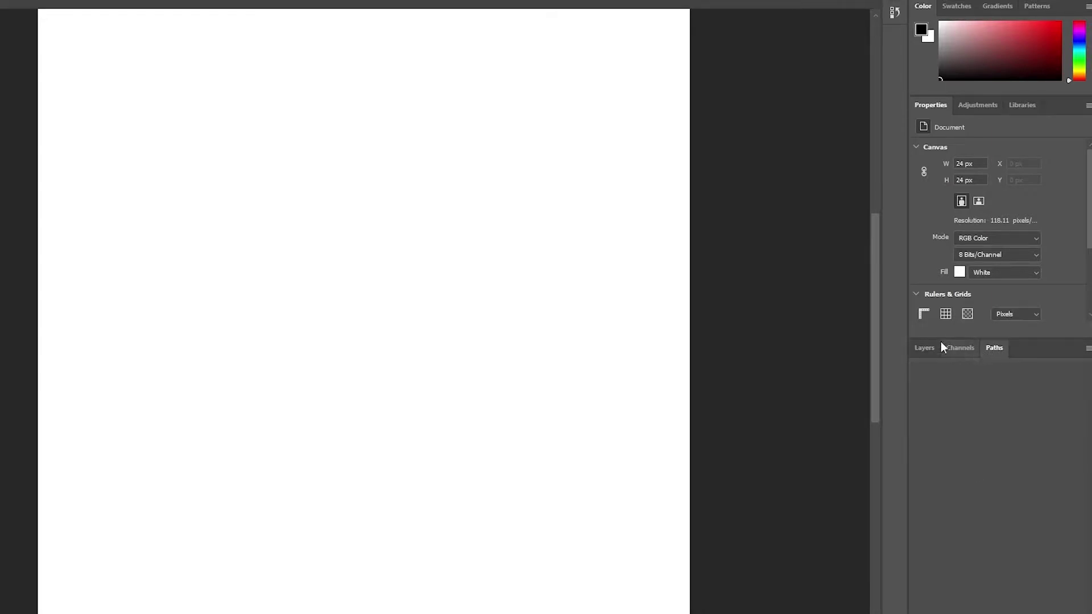
pyautogui.click(923, 351)
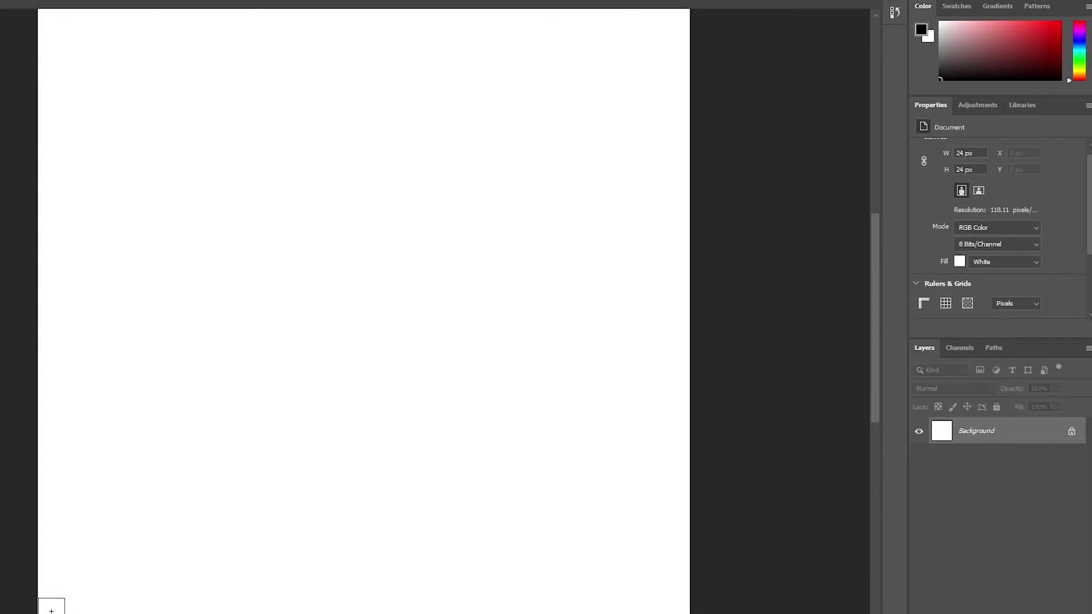
# Resize the canvas to 21 px wide and 21 px high, accepting the clipping.
pyautogui.scroll(-2, 704, 391)
pyautogui.scroll(4, 686, 393)
pyautogui.click(968, 168)
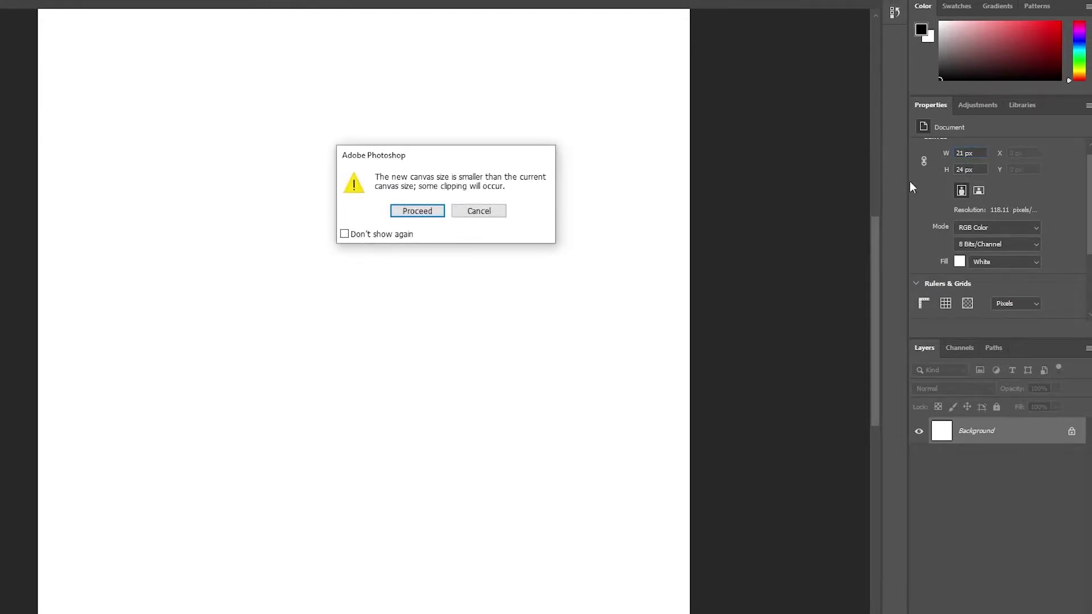
pyautogui.click(417, 211)
pyautogui.write('21')
pyautogui.press('Return')
pyautogui.click(417, 212)
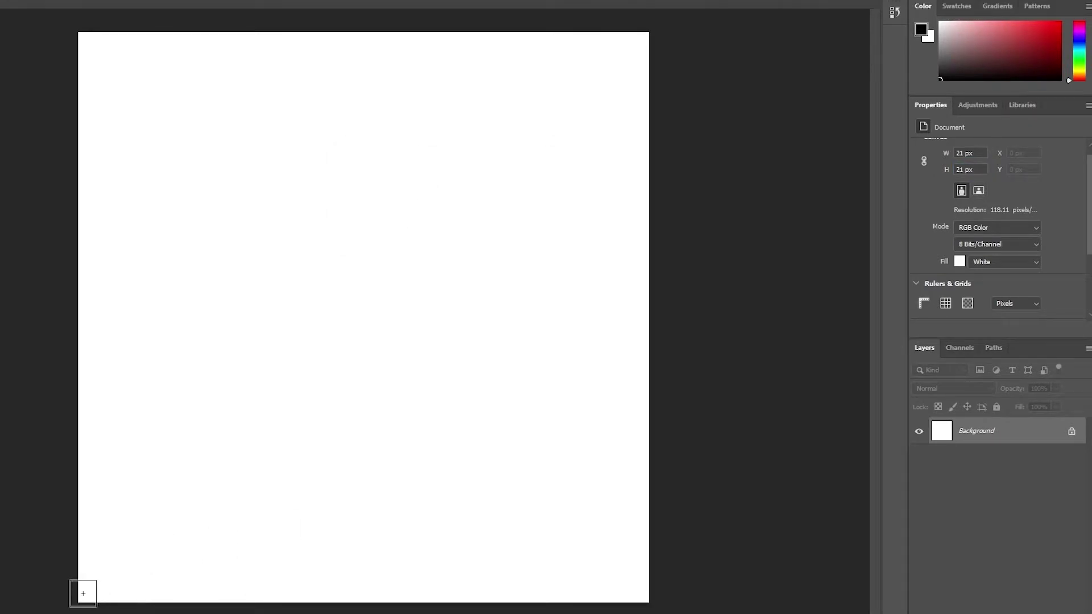
# Draw the character's black one-pixel outline with the shoulder line along the canvas's lower edge, the neck, ear and head.
pyautogui.moveTo(89, 590); pyautogui.dragTo(255, 587)
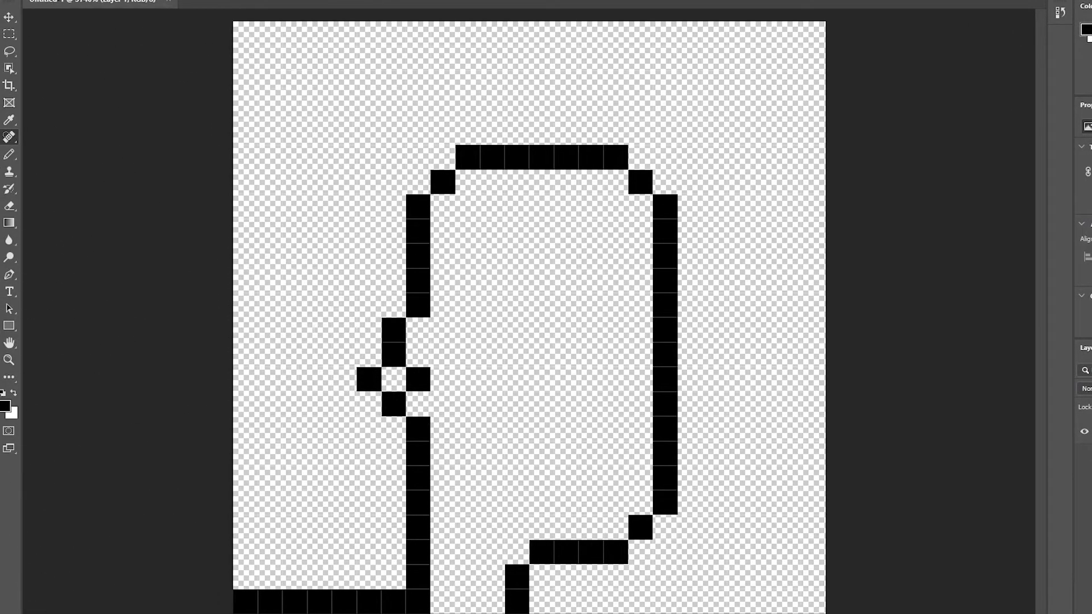
# Set the healing brush size to 1 px.
pyautogui.click(29, 0)
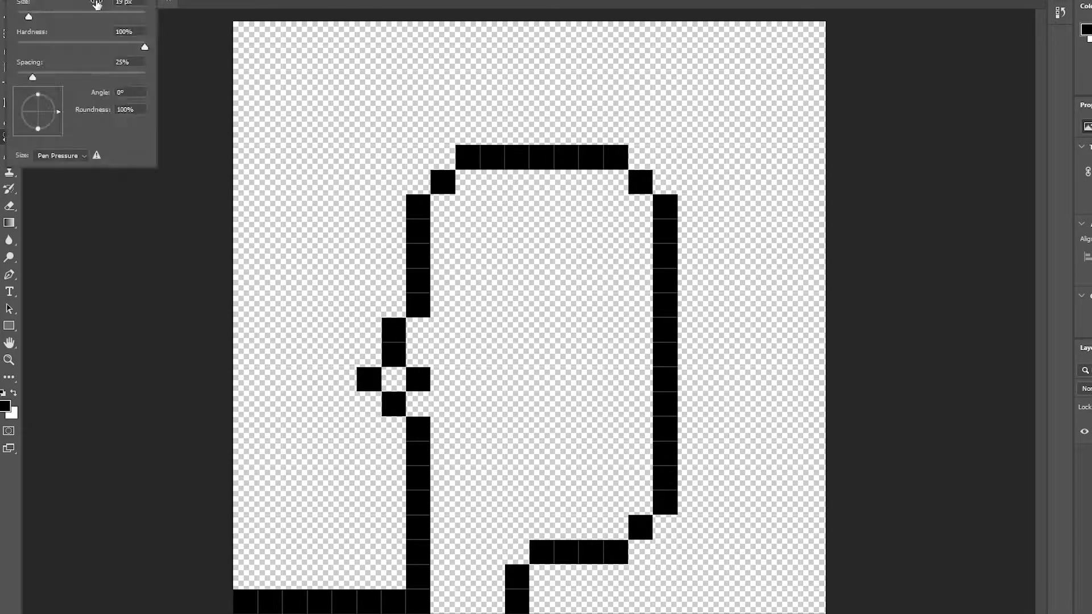
pyautogui.moveTo(29, 15); pyautogui.dragTo(19, 15)
pyautogui.press('Return')
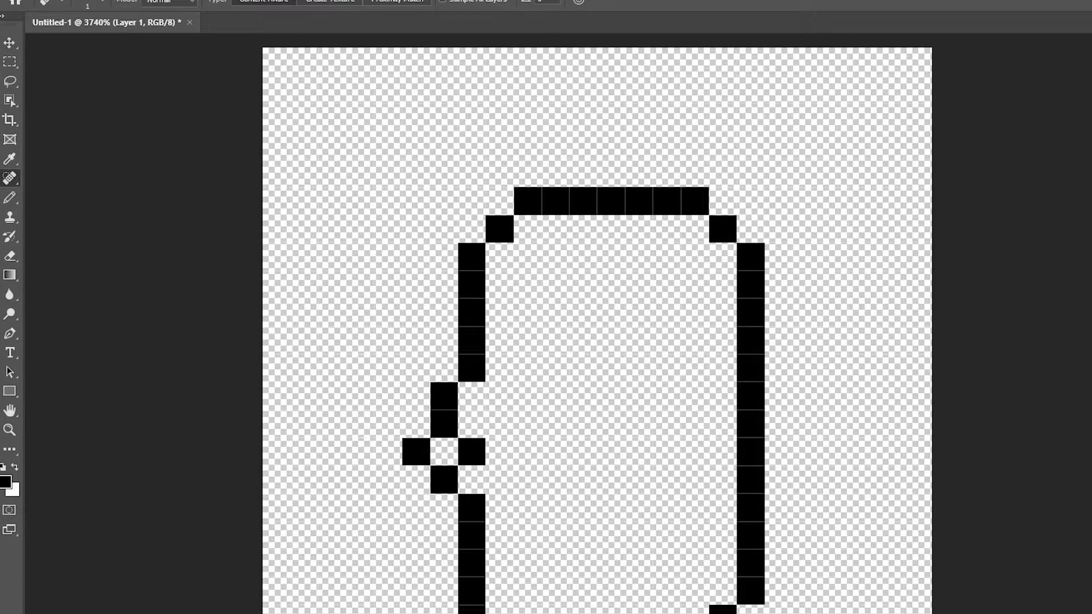
# Choose the Eraser Tool and reduce its brush size for single-pixel erasing.
pyautogui.click(14, 203)
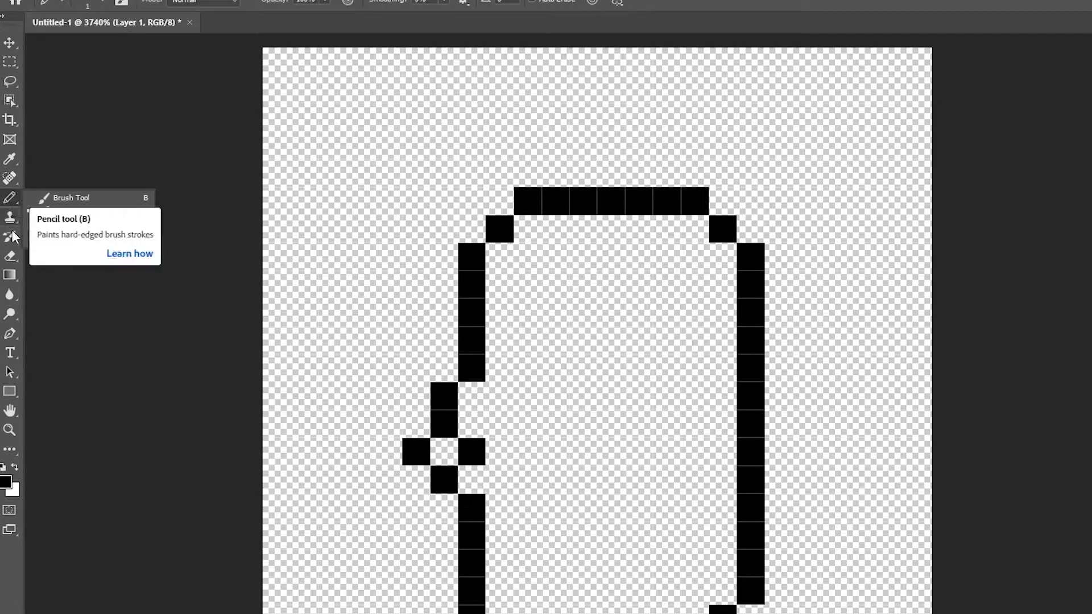
pyautogui.click(10, 256)
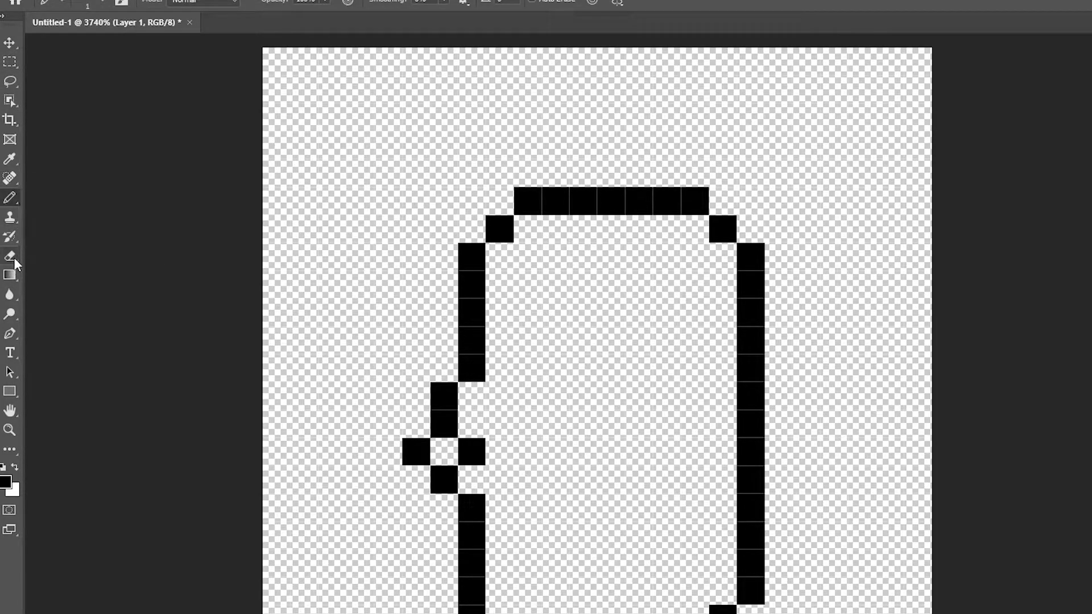
pyautogui.click(93, 7)
pyautogui.moveTo(86, 48); pyautogui.dragTo(77, 48)
pyautogui.click(236, 111)
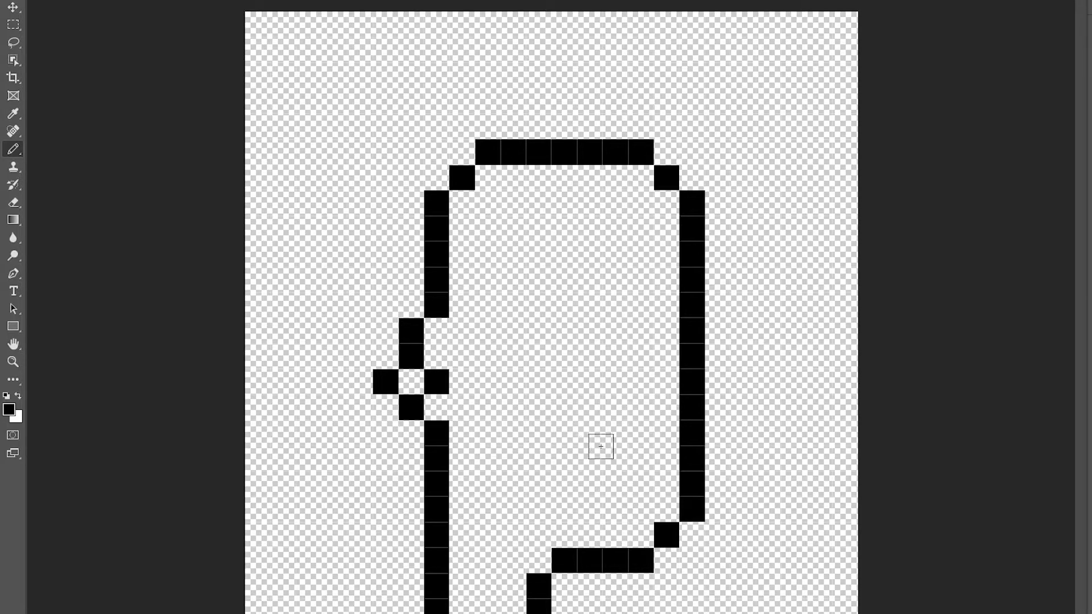
# Draw a four-pixel-wide black mouth above the chin and a two-pixel-wide black nose above the mouth.
pyautogui.click(590, 458)
pyautogui.click(563, 450)
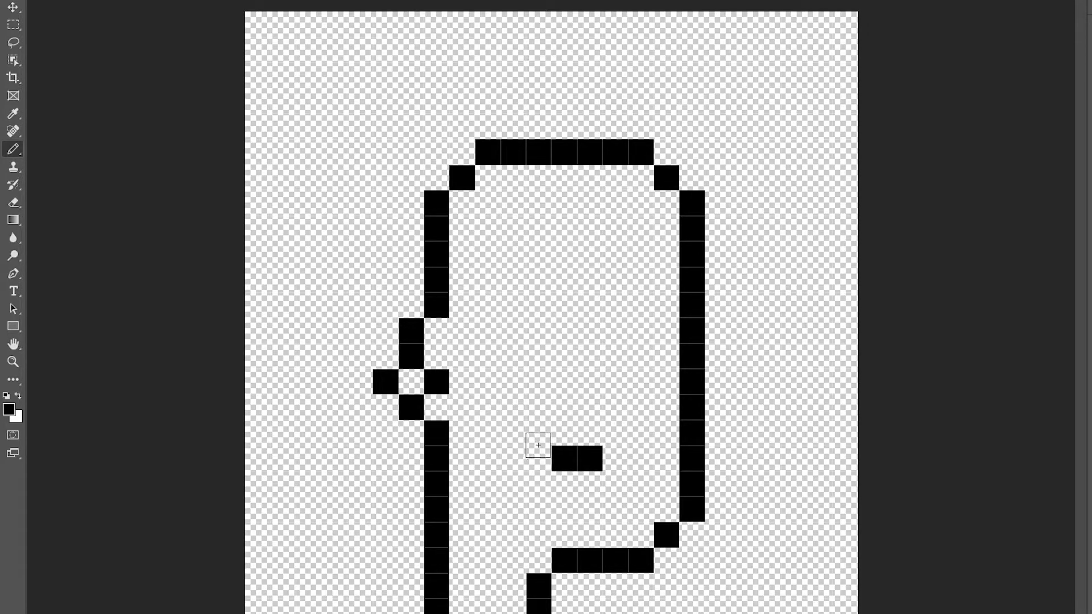
pyautogui.click(540, 455)
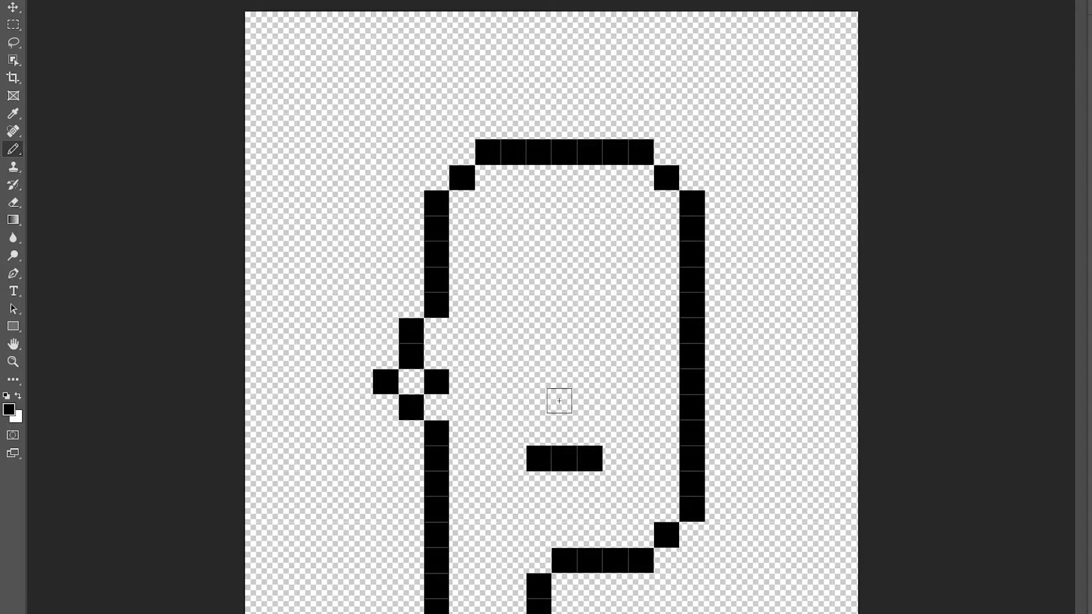
pyautogui.click(564, 381)
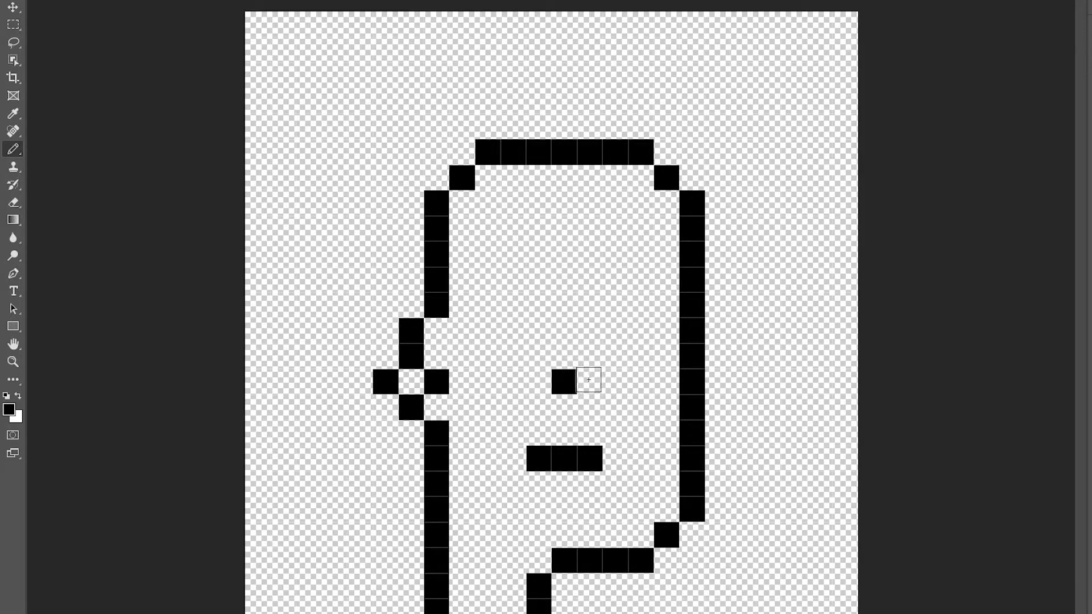
pyautogui.click(588, 379)
pyautogui.click(614, 458)
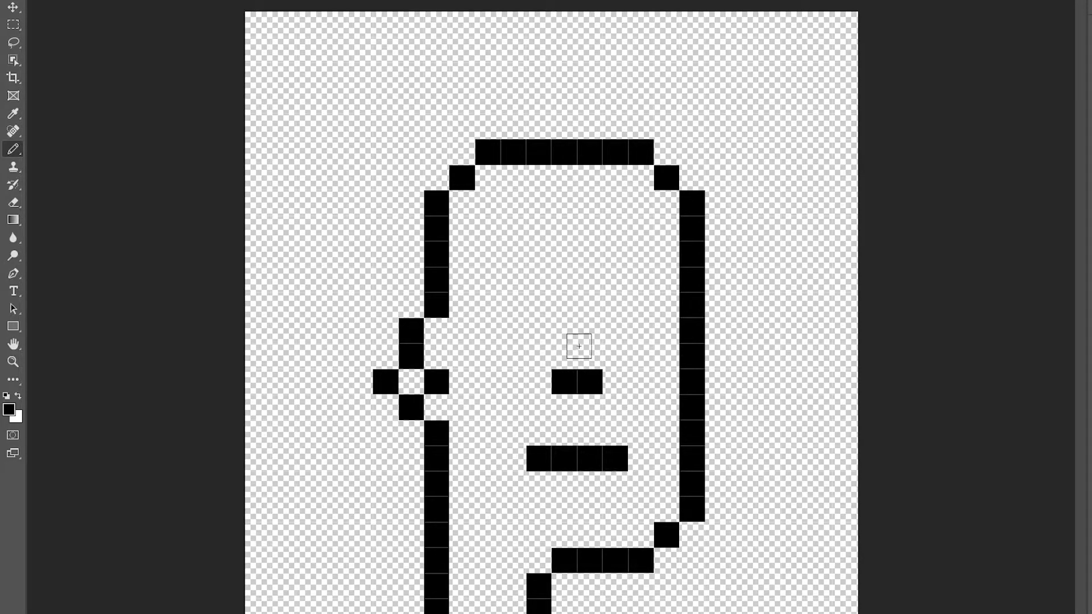
# Draw one black pixel for each eye above the nose and add a white pixel on each one's inner side.
pyautogui.click(497, 281)
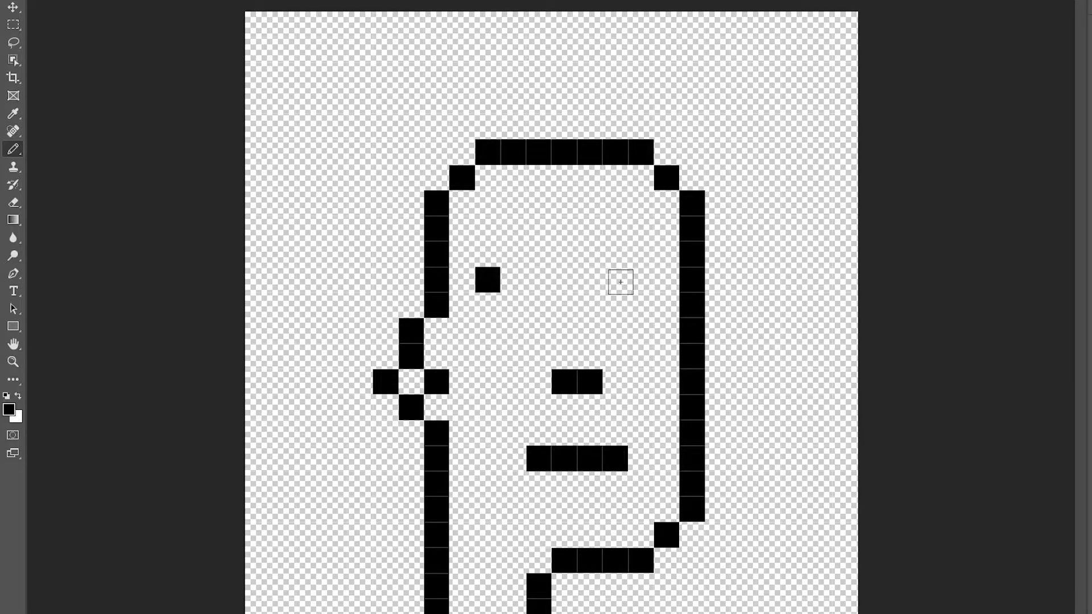
pyautogui.click(632, 278)
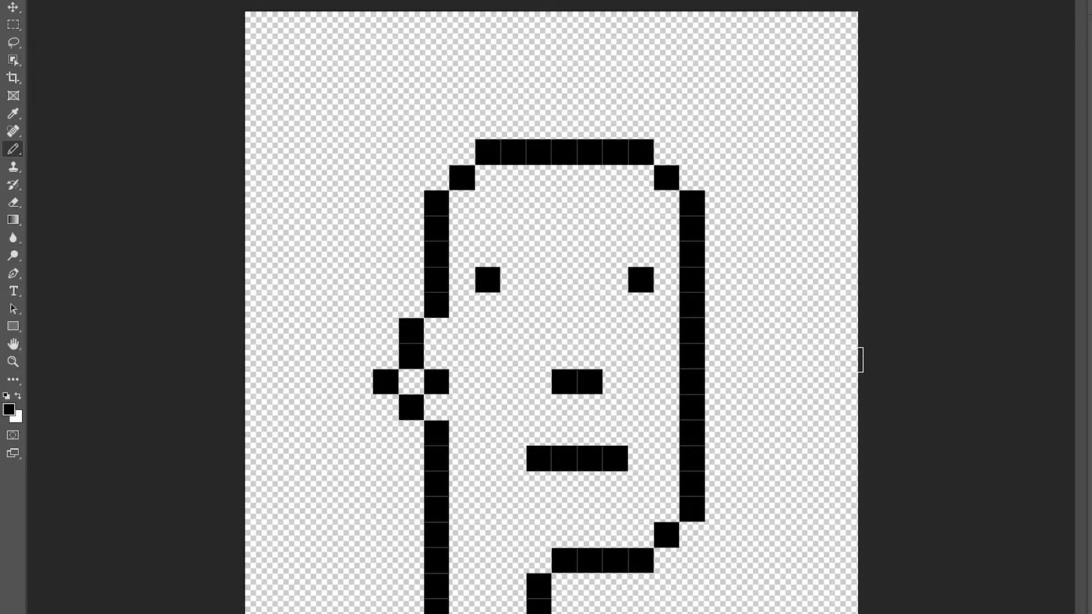
pyautogui.click(21, 420)
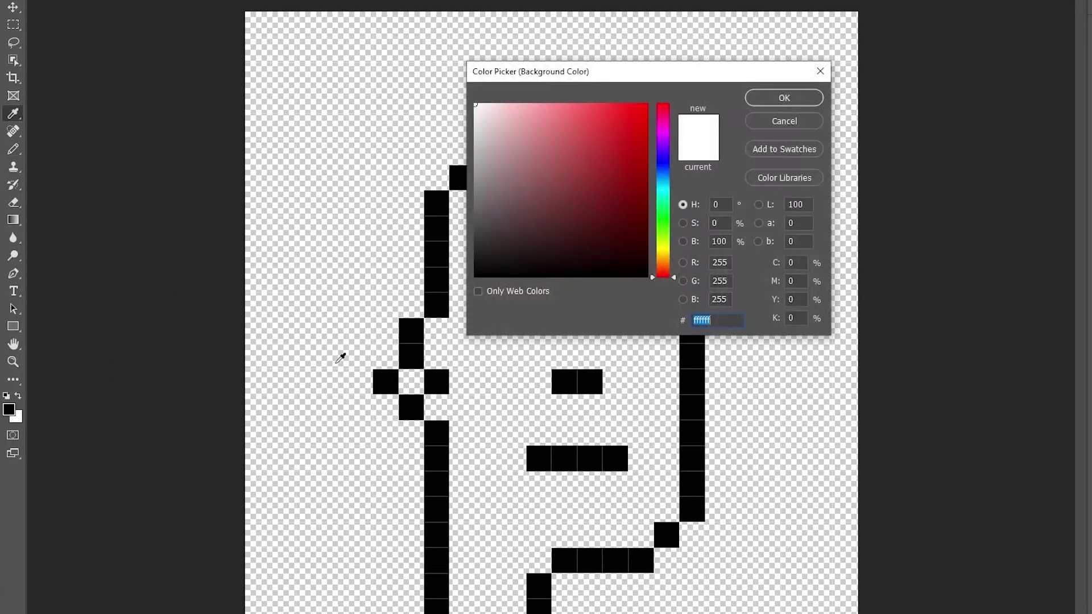
pyautogui.click(782, 99)
pyautogui.click(514, 280)
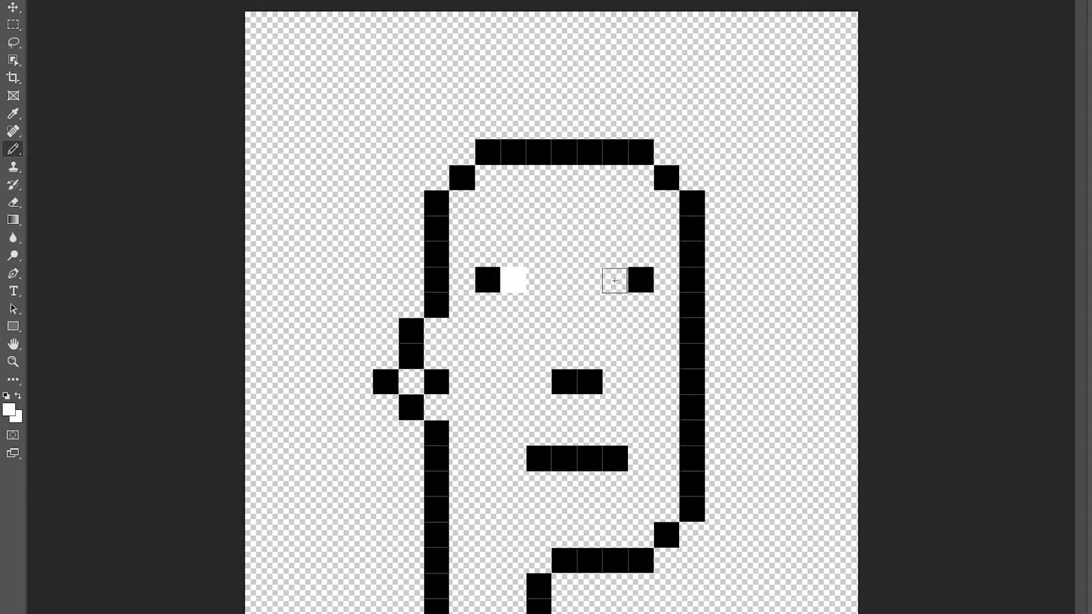
pyautogui.click(613, 279)
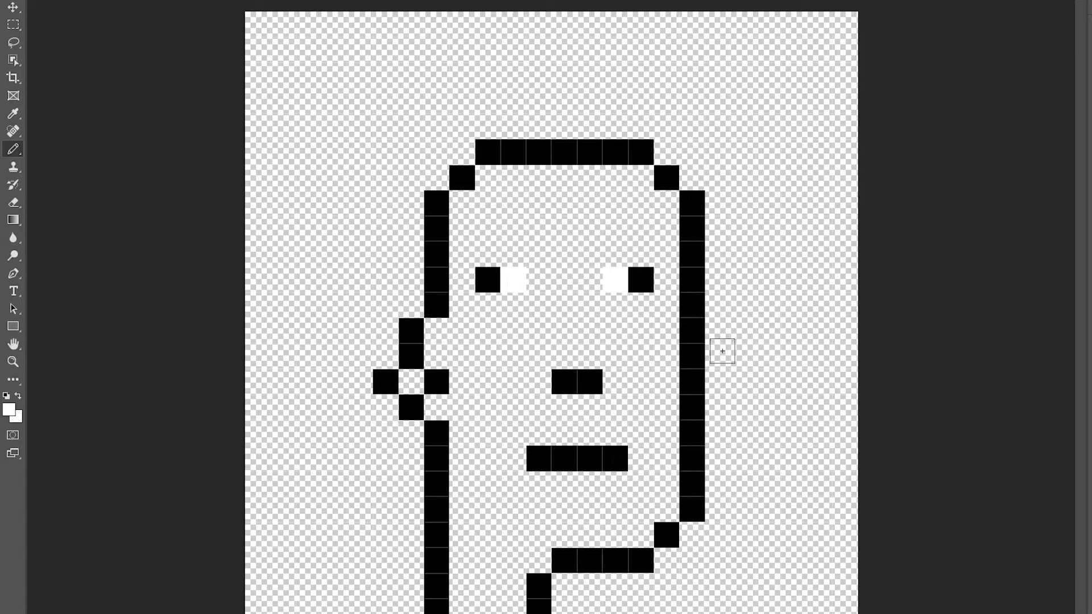
# Repaint the right-hand eye with its black pixel on the left and its white pixel on the right, matching the other eye.
pyautogui.click(21, 419)
pyautogui.click(783, 97)
pyautogui.press('x')
pyautogui.click(613, 280)
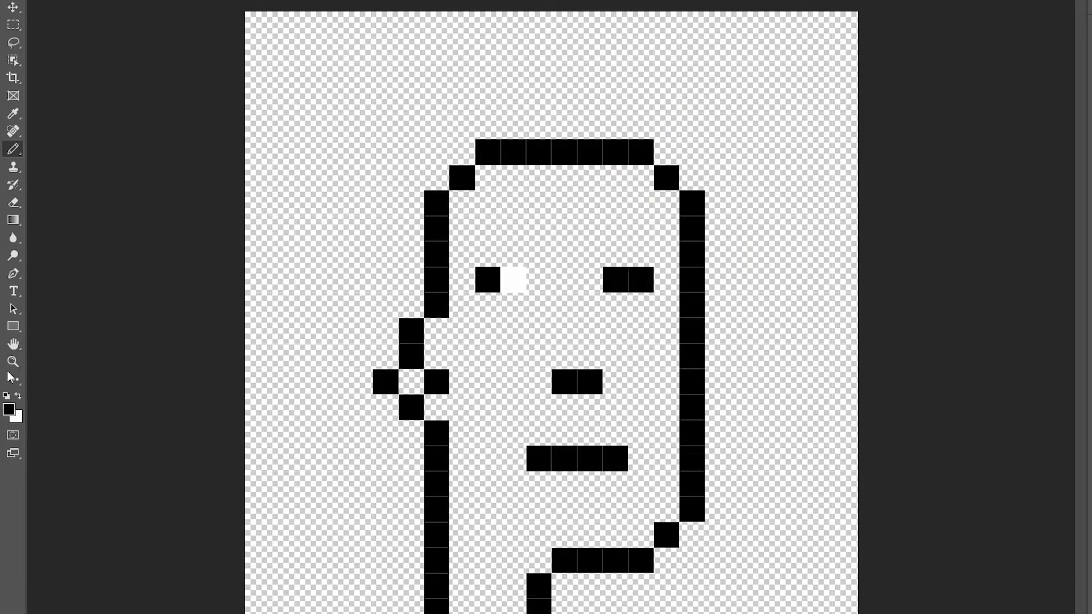
pyautogui.click(641, 280)
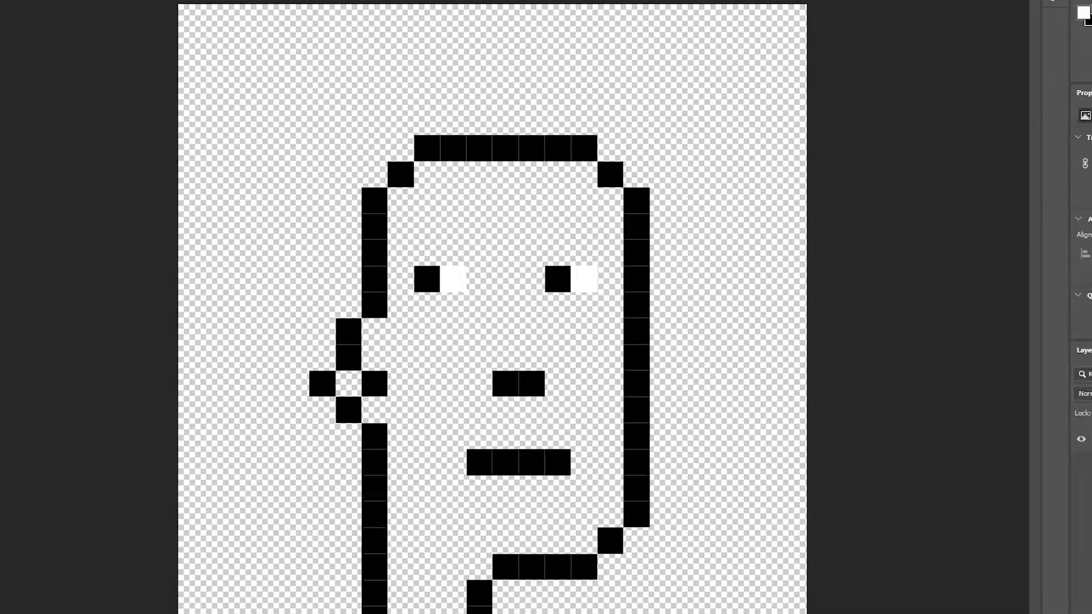
# Create a layer group, move Layer 1 into it and collapse the group.
pyautogui.rightClick(931, 556)
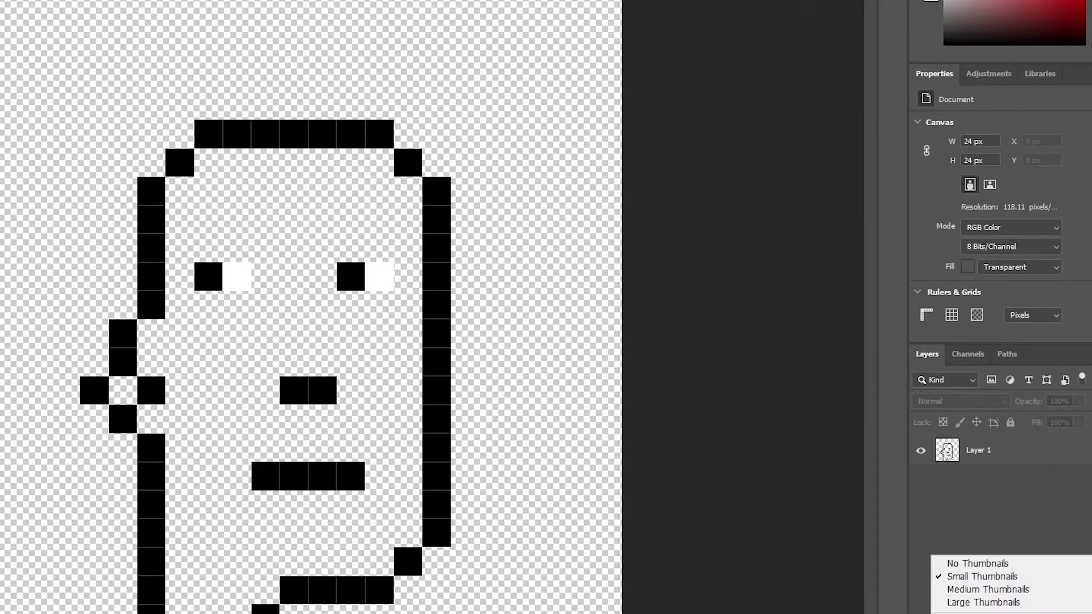
pyautogui.click(978, 527)
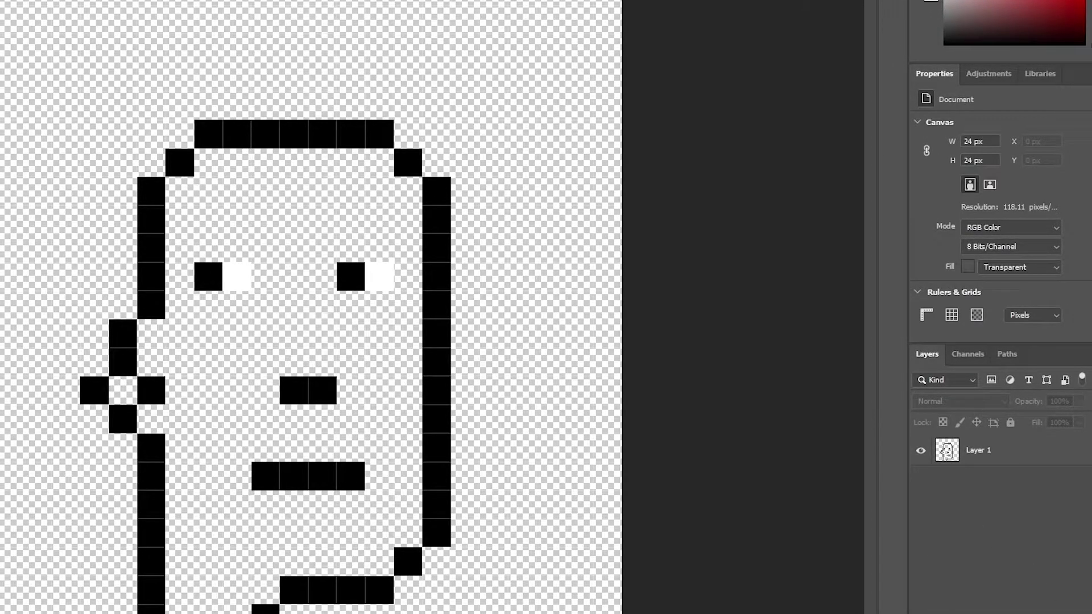
pyautogui.click(1015, 613)
pyautogui.click(990, 506)
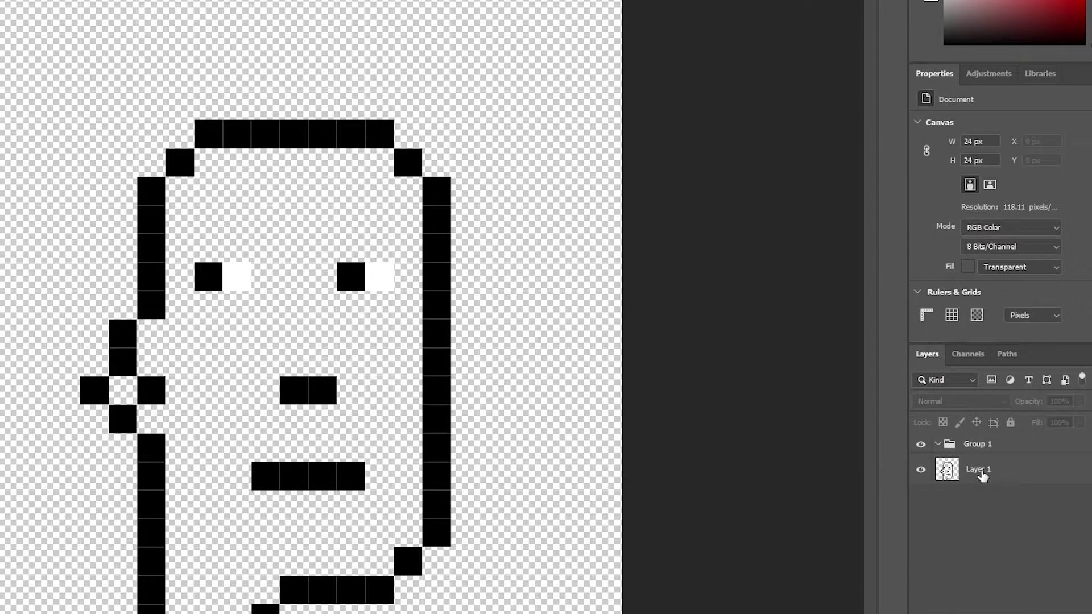
pyautogui.moveTo(979, 476); pyautogui.dragTo(992, 446)
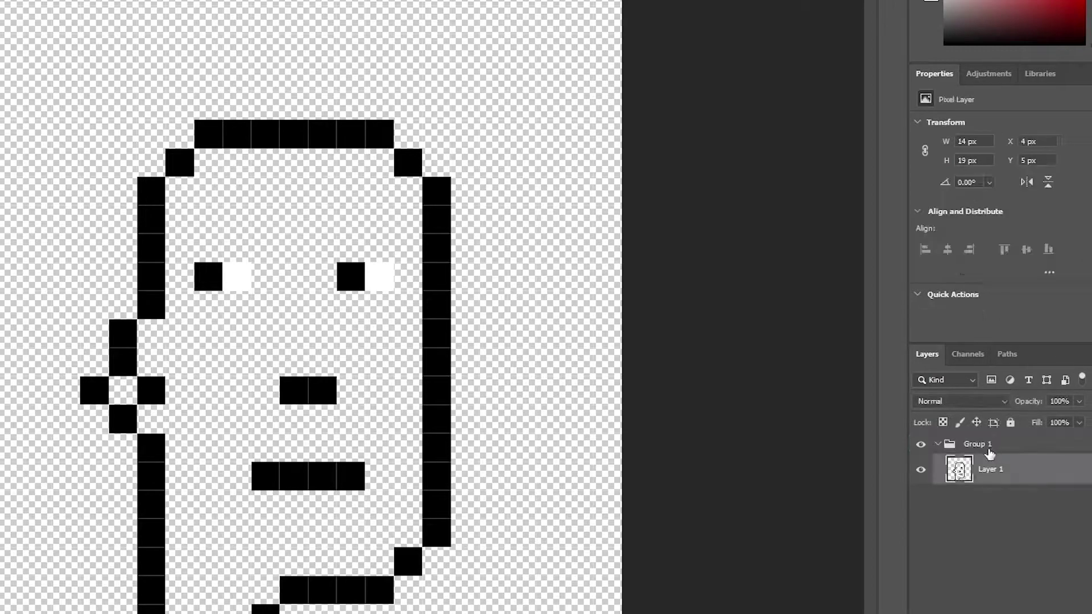
pyautogui.click(938, 444)
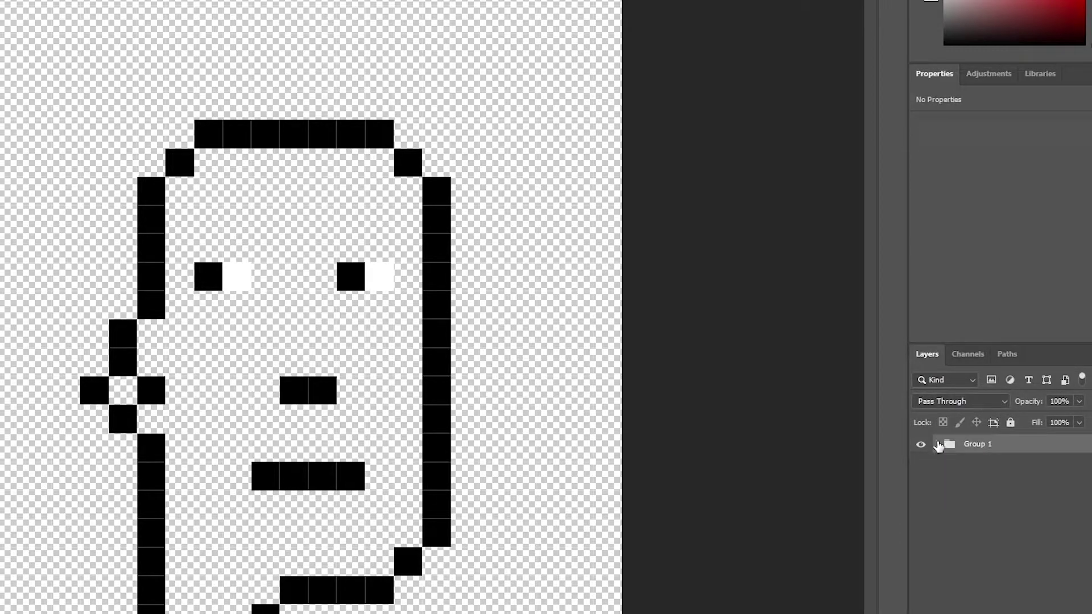
pyautogui.click(938, 490)
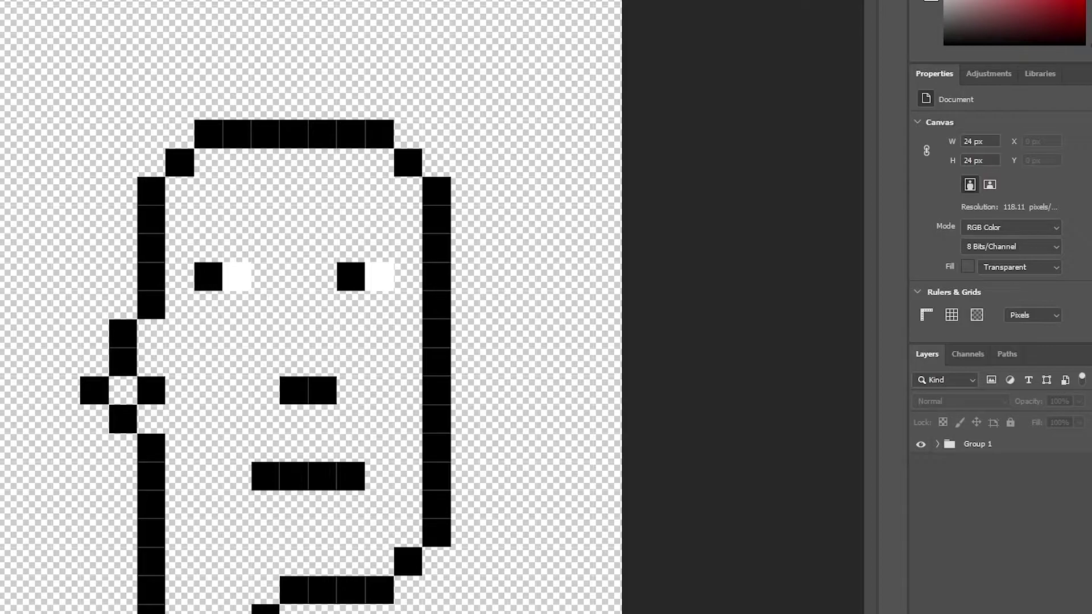
# Set the foreground colour to a light tan skin tone.
pyautogui.click(1, 347)
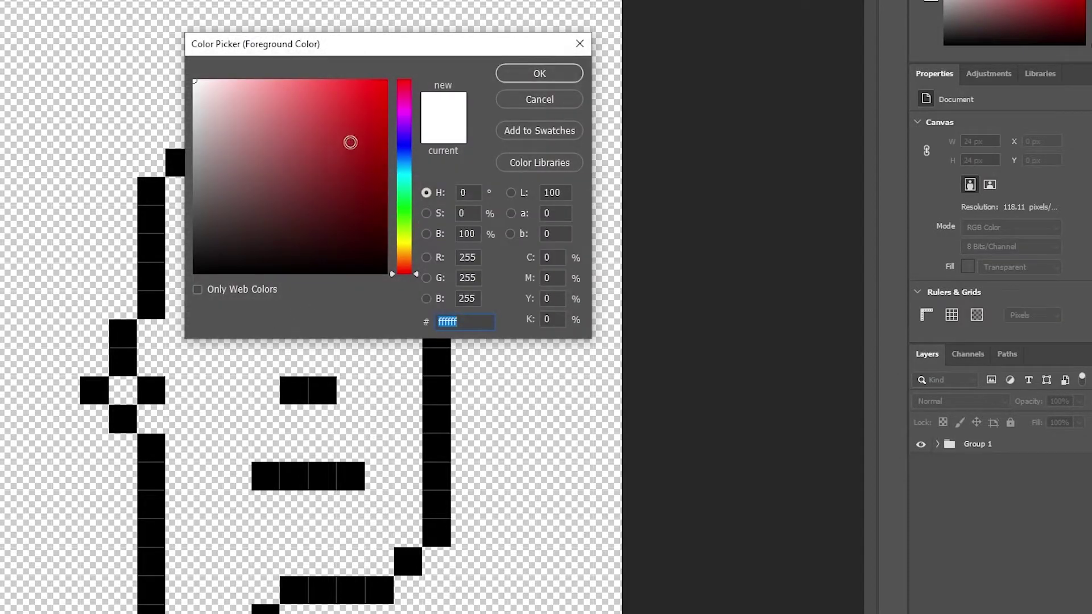
pyautogui.moveTo(404, 228); pyautogui.dragTo(406, 254)
pyautogui.moveTo(273, 134); pyautogui.dragTo(284, 115)
pyautogui.click(517, 78)
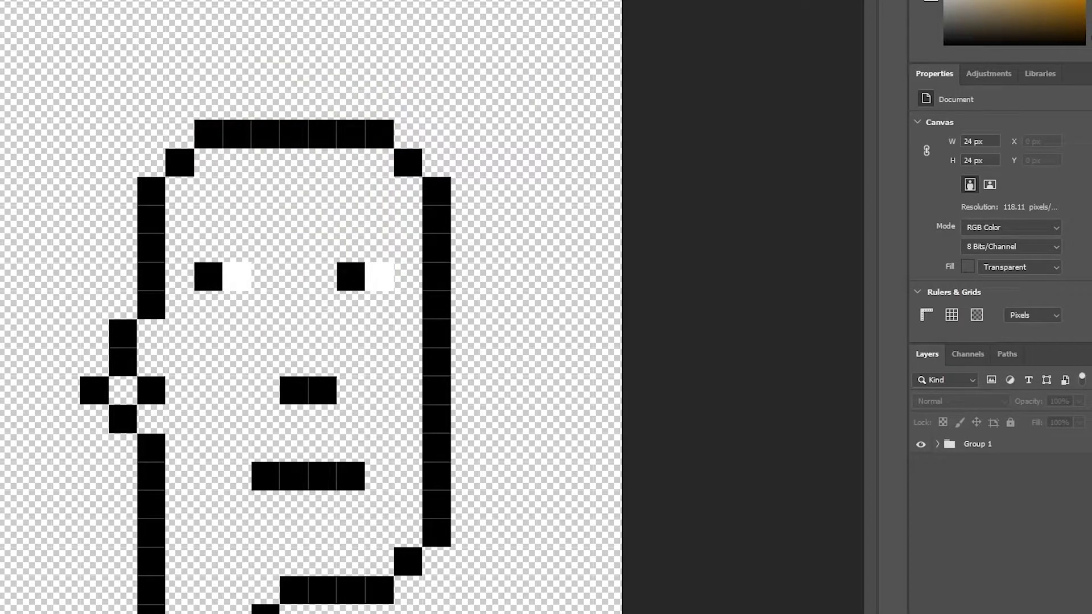
# Paint the inside of the head tan on Layer 1, starting with the forehead and the area around the eyes.
pyautogui.click(953, 449)
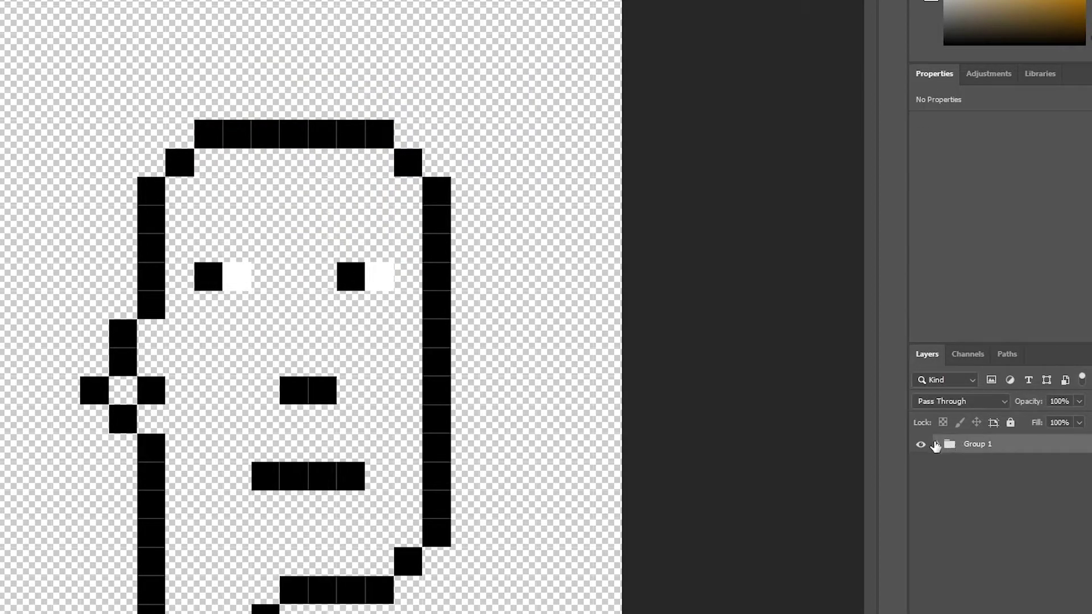
pyautogui.click(938, 445)
pyautogui.click(959, 469)
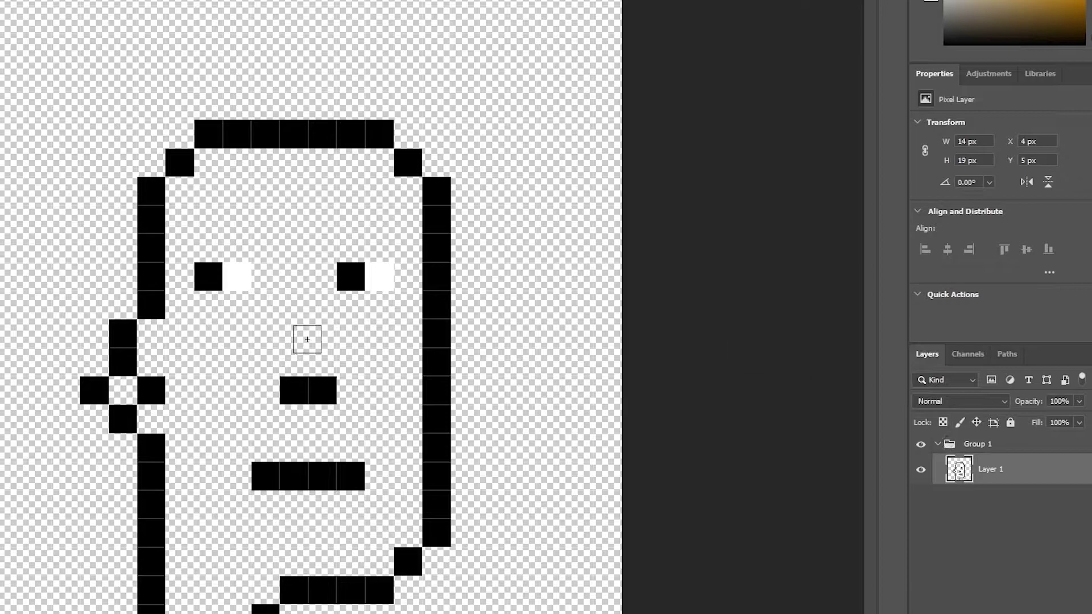
pyautogui.moveTo(212, 165)
pyautogui.mouseDown()
pyautogui.moveTo(385, 165)
pyautogui.moveTo(384, 188)
pyautogui.moveTo(406, 201)
pyautogui.moveTo(177, 197)
pyautogui.moveTo(175, 247)
pyautogui.moveTo(408, 252)
pyautogui.moveTo(402, 227)
pyautogui.moveTo(195, 222)
pyautogui.moveTo(284, 232)
pyautogui.moveTo(274, 288)
pyautogui.moveTo(159, 288)
pyautogui.mouseUp()
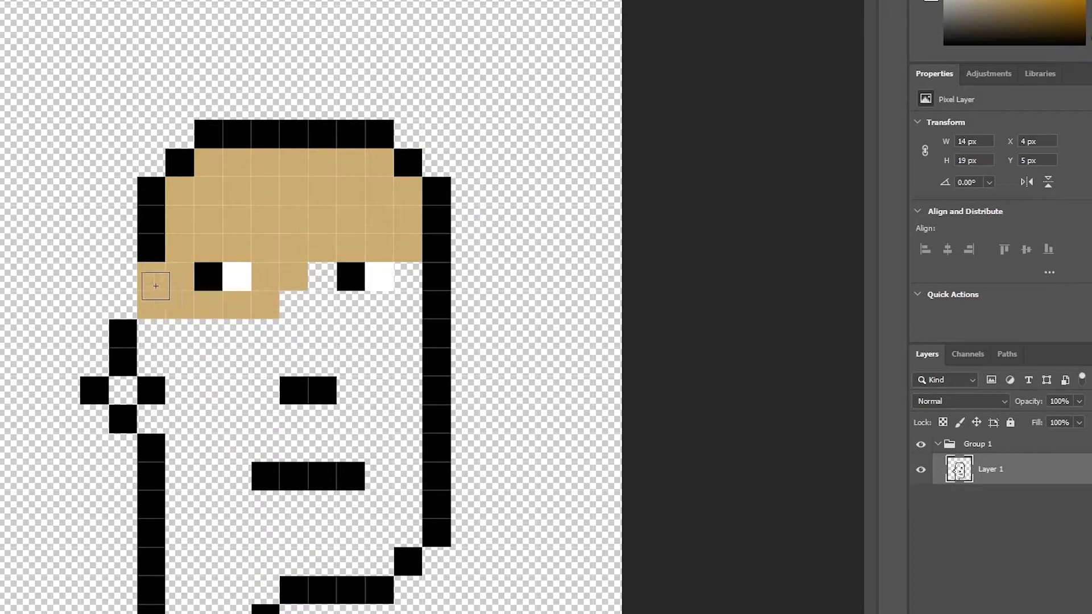
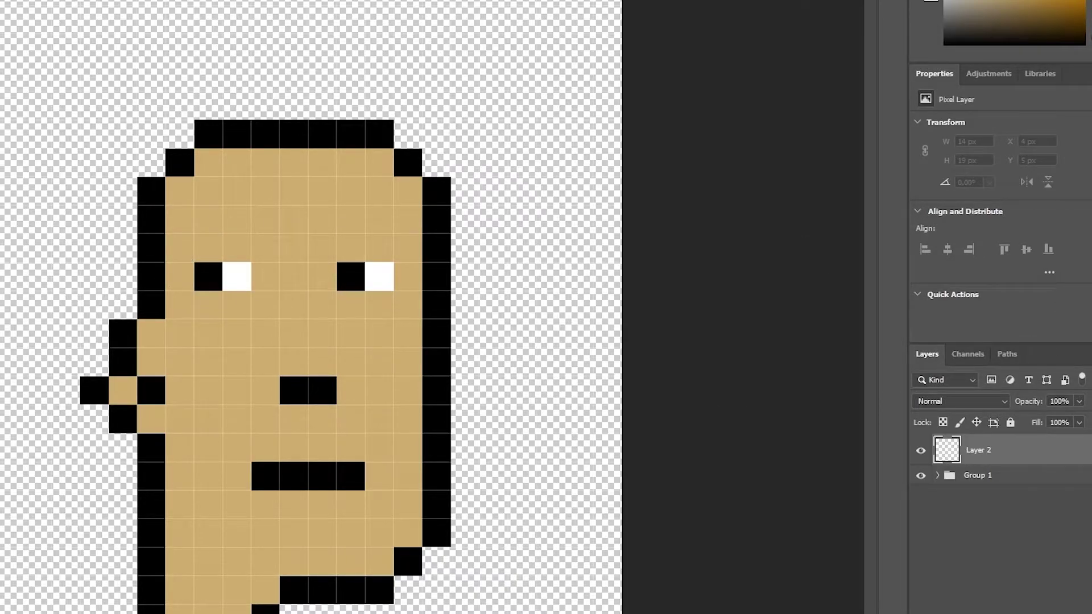
# Set the foreground colour to a vivid blue for the hat.
pyautogui.click(1, 319)
pyautogui.moveTo(404, 161); pyautogui.dragTo(407, 141)
pyautogui.moveTo(255, 137)
pyautogui.mouseDown()
pyautogui.moveTo(323, 151)
pyautogui.moveTo(341, 76)
pyautogui.mouseUp()
pyautogui.click(563, 74)
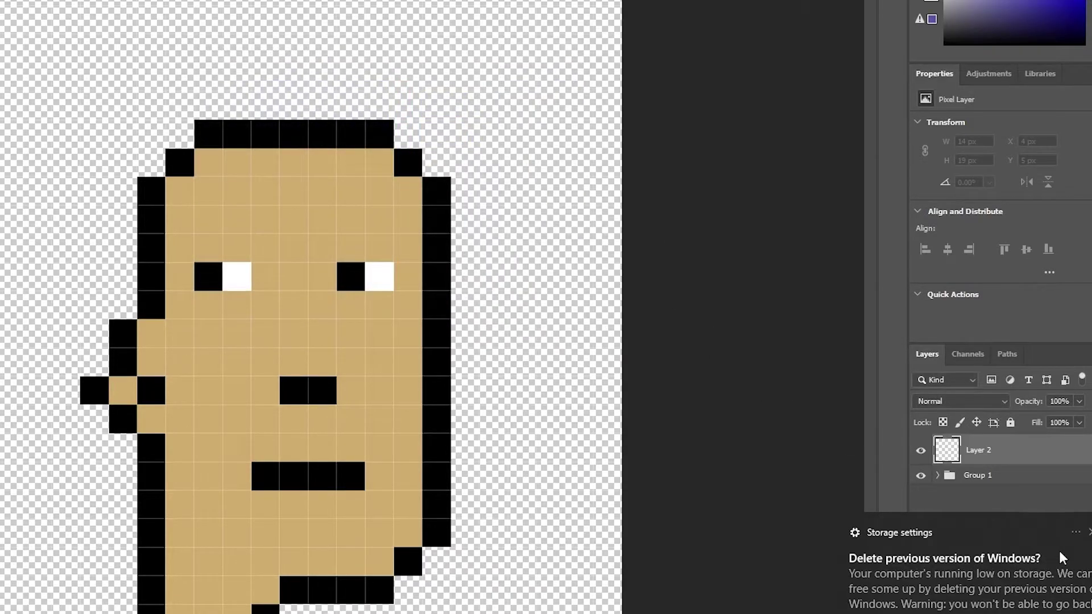
# Paint a stepped blue hat, 13 px wide and 6 px high, over the top of the head on Layer 2.
pyautogui.moveTo(94, 191); pyautogui.dragTo(481, 191)
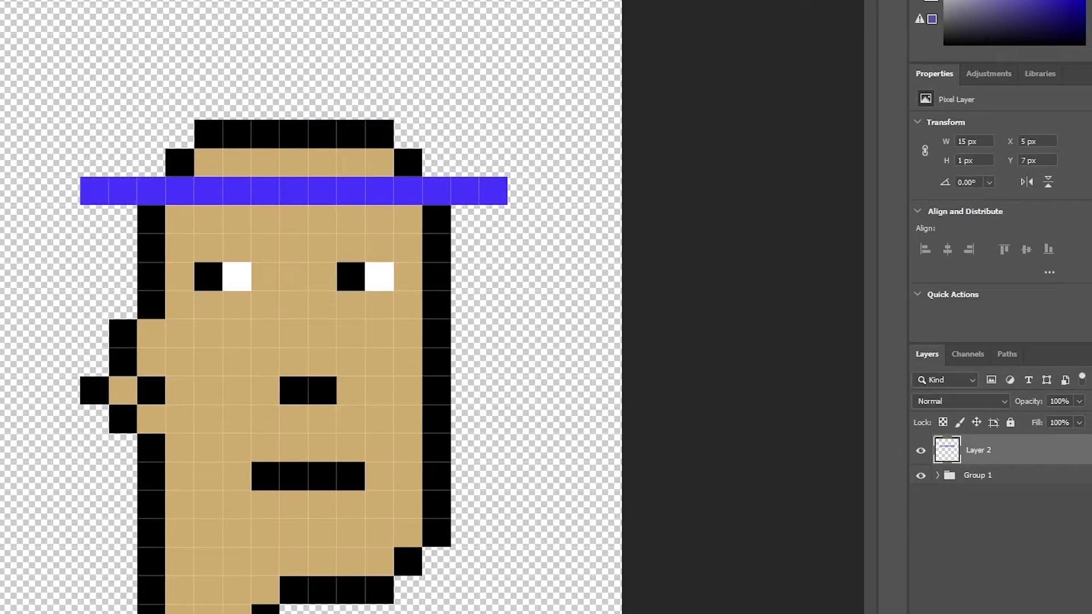
pyautogui.hotkey('ctrl', 'z')
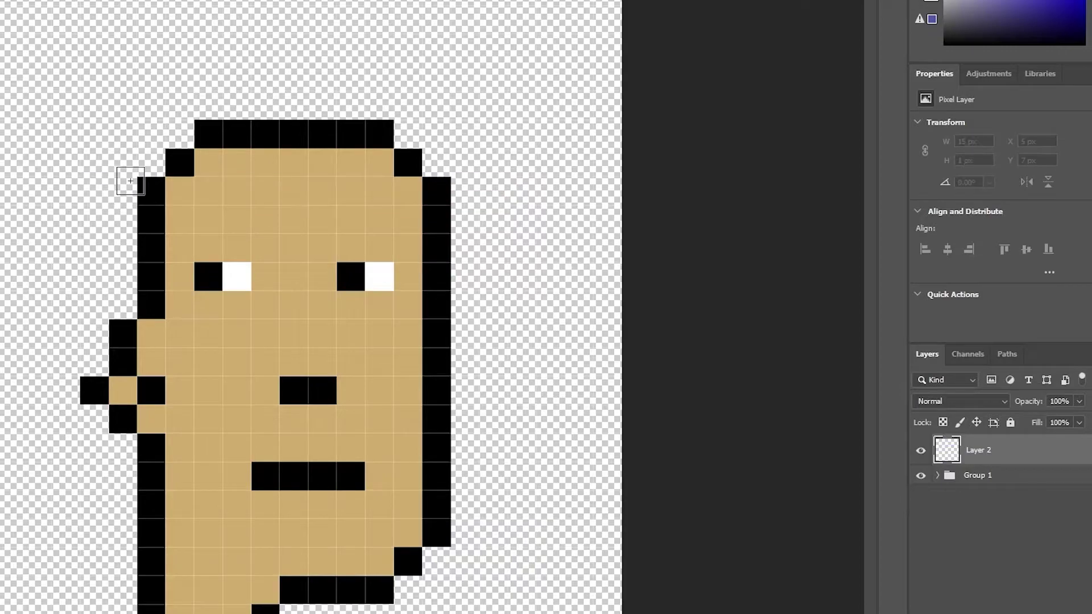
pyautogui.moveTo(130, 186)
pyautogui.mouseDown()
pyautogui.moveTo(467, 190)
pyautogui.moveTo(457, 173)
pyautogui.moveTo(437, 169)
pyautogui.moveTo(129, 165)
pyautogui.moveTo(237, 164)
pyautogui.moveTo(144, 161)
pyautogui.moveTo(165, 133)
pyautogui.moveTo(424, 133)
pyautogui.moveTo(364, 69)
pyautogui.moveTo(329, 58)
pyautogui.moveTo(354, 54)
pyautogui.moveTo(237, 50)
pyautogui.mouseUp()
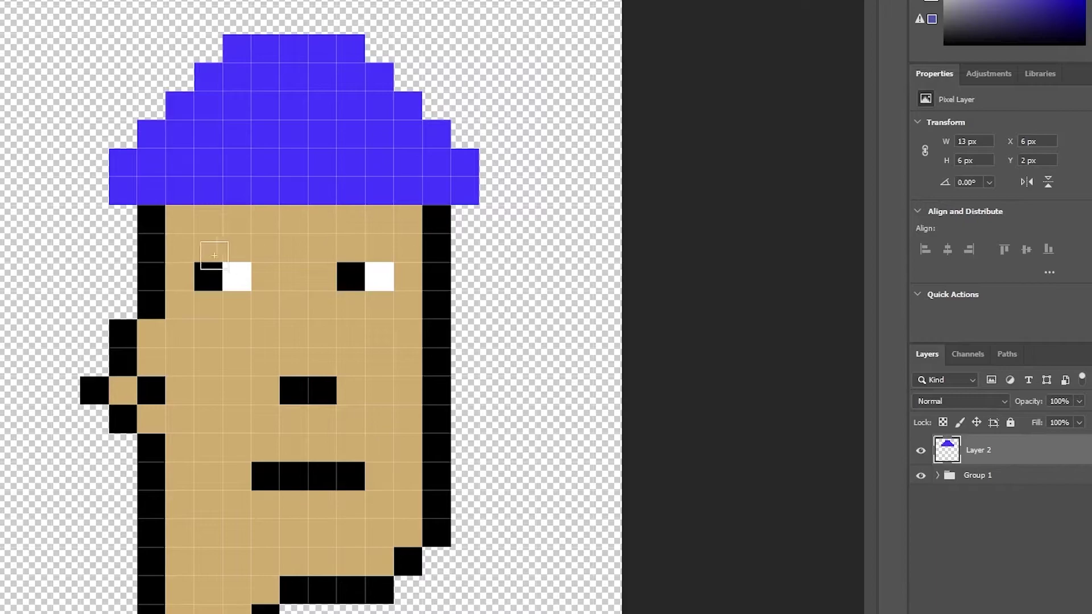
# Add green and dark red versions of the same hat on two separate layers above the blue one.
pyautogui.click(976, 559)
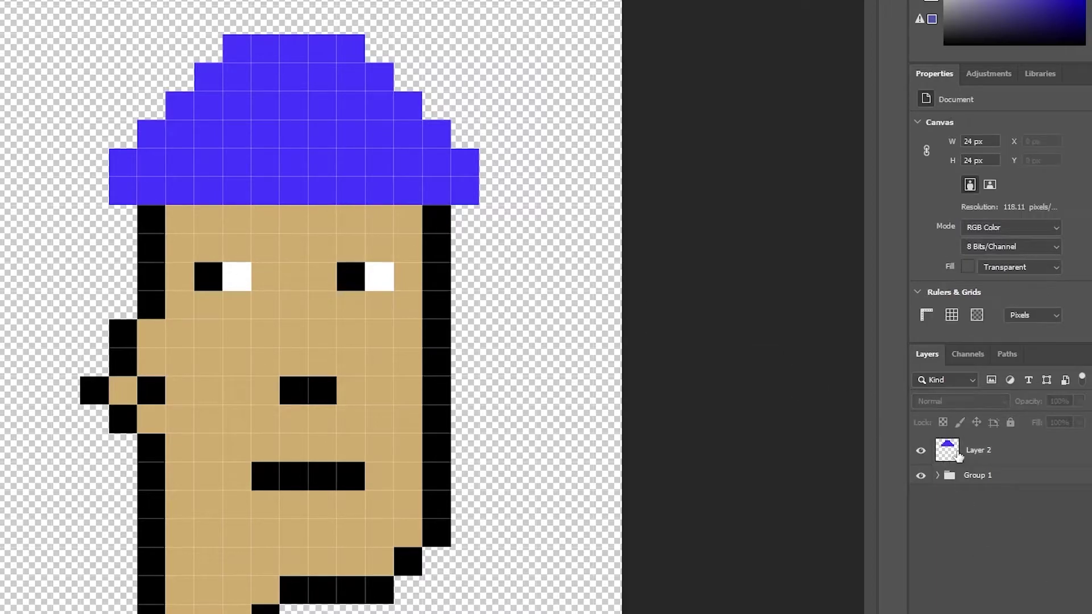
pyautogui.hotkey('ctrl', 'shift', 'alt', 'n')
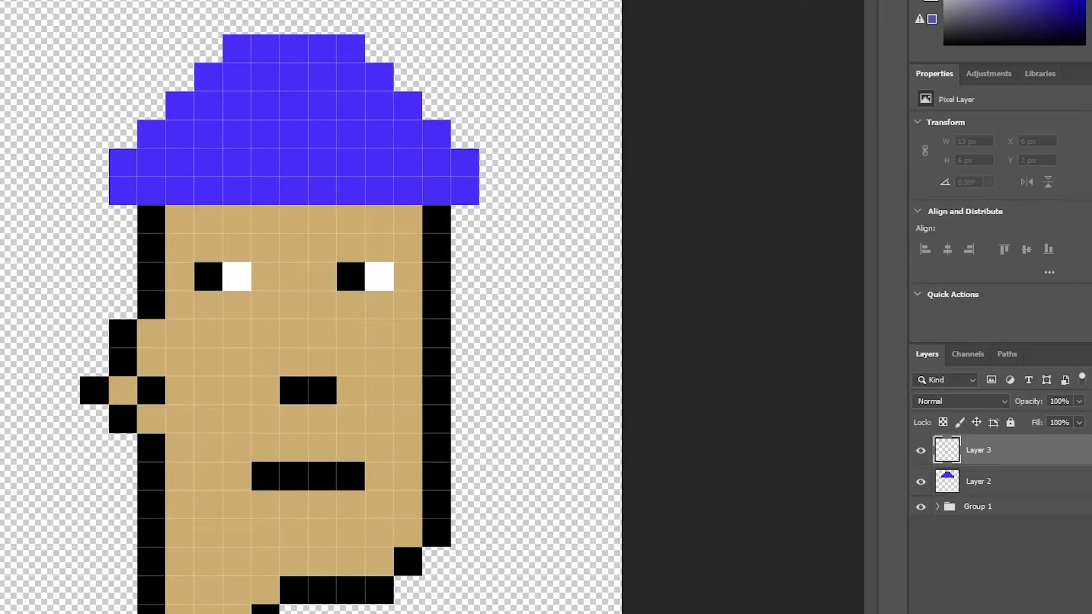
pyautogui.click(1, 287)
pyautogui.click(367, 190)
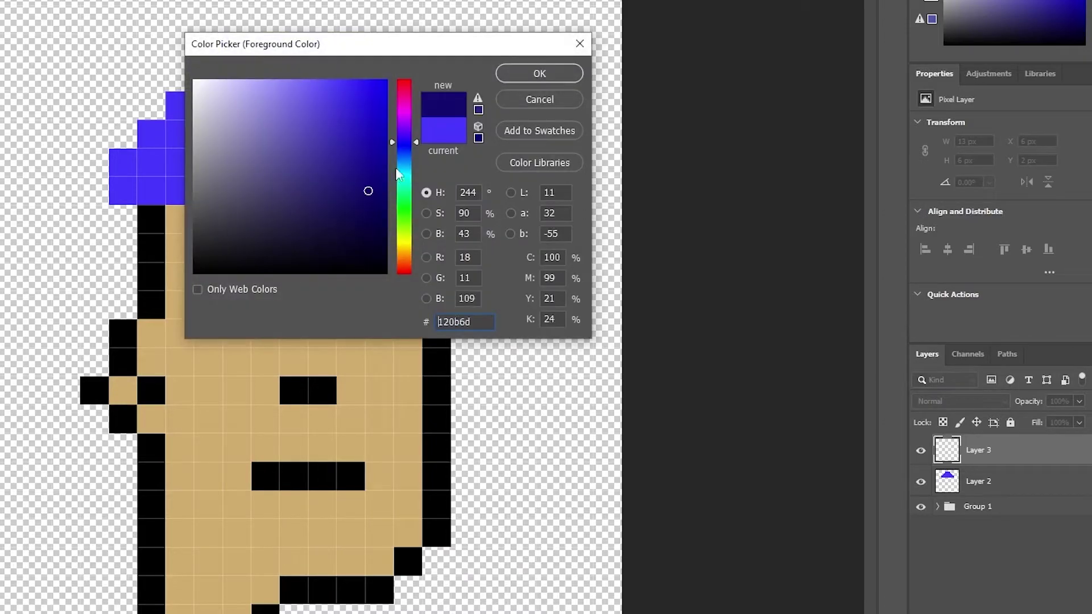
pyautogui.moveTo(404, 194); pyautogui.dragTo(406, 200)
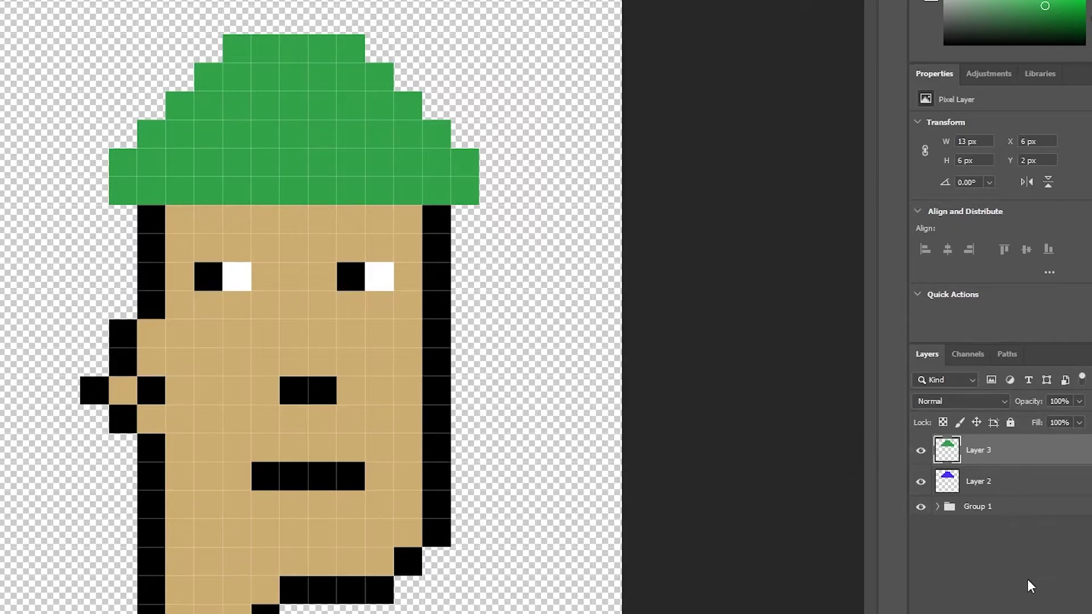
pyautogui.rightClick(992, 449)
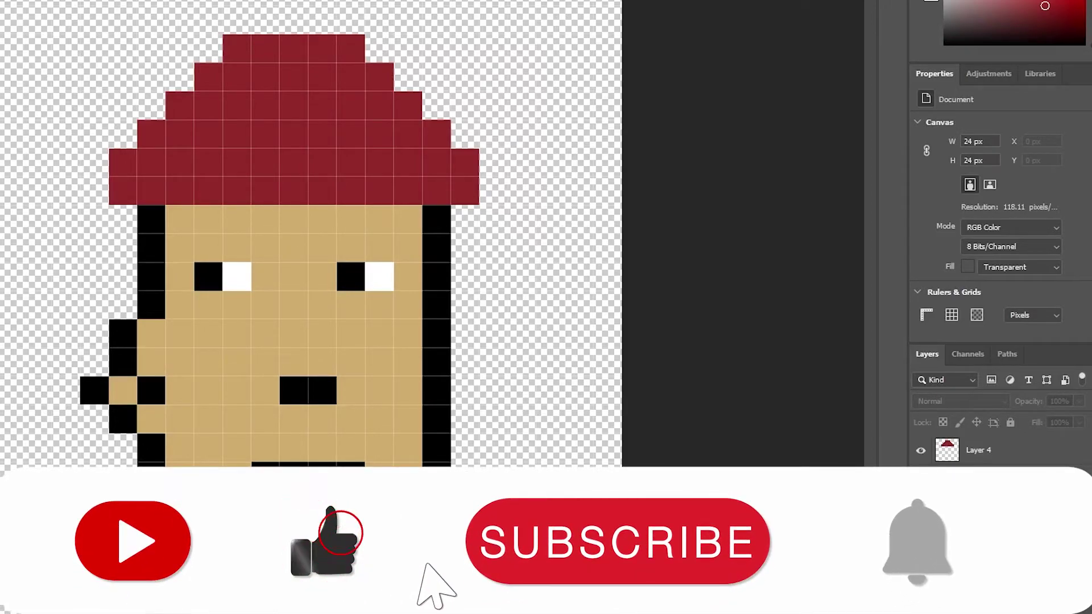
# Group the three hat layers and name the group hats.
pyautogui.click(1015, 613)
pyautogui.moveTo(998, 532); pyautogui.dragTo(997, 447)
pyautogui.moveTo(987, 499); pyautogui.dragTo(991, 453)
pyautogui.doubleClick(988, 449)
pyautogui.write('hats')
pyautogui.press('Return')
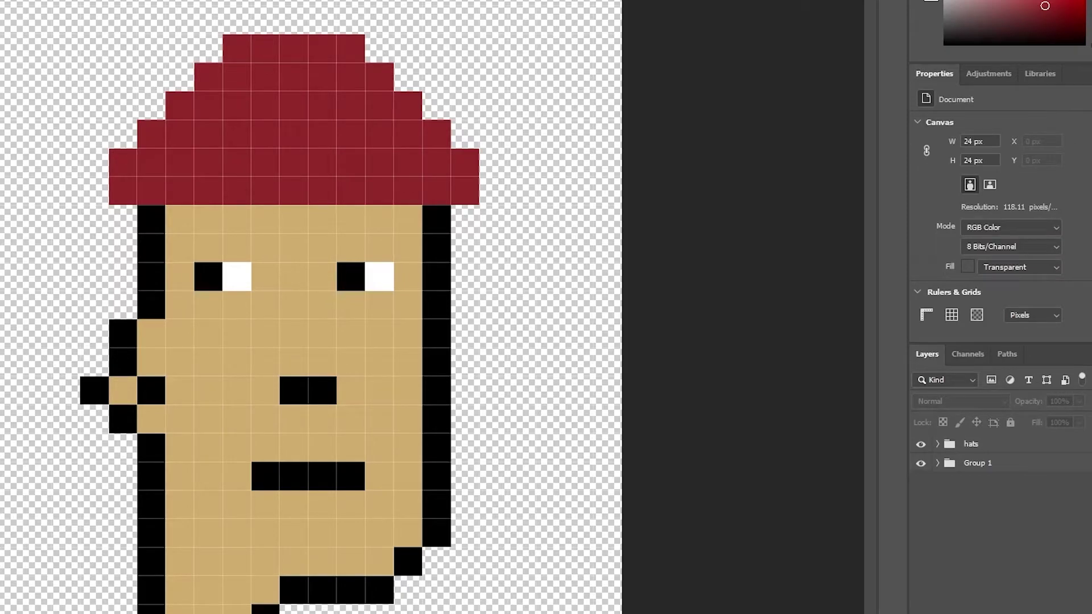
# Add a new empty layer above the groups for the glasses and hide the hats group.
pyautogui.hotkey('ctrl', 'shift', 'alt', 'n')
pyautogui.click(1011, 569)
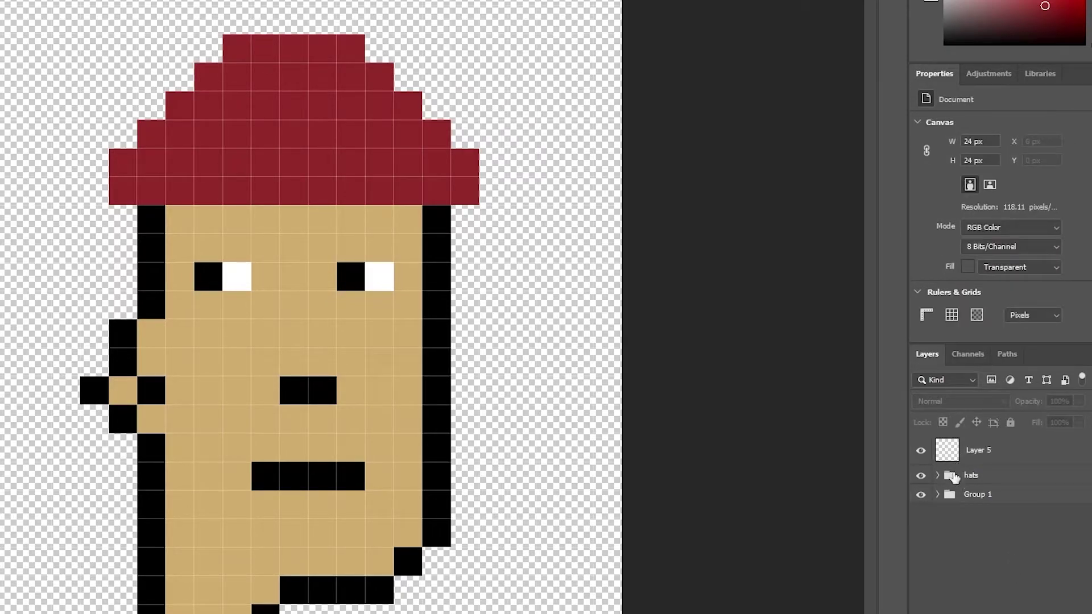
pyautogui.click(968, 501)
pyautogui.moveTo(967, 480); pyautogui.dragTo(971, 529)
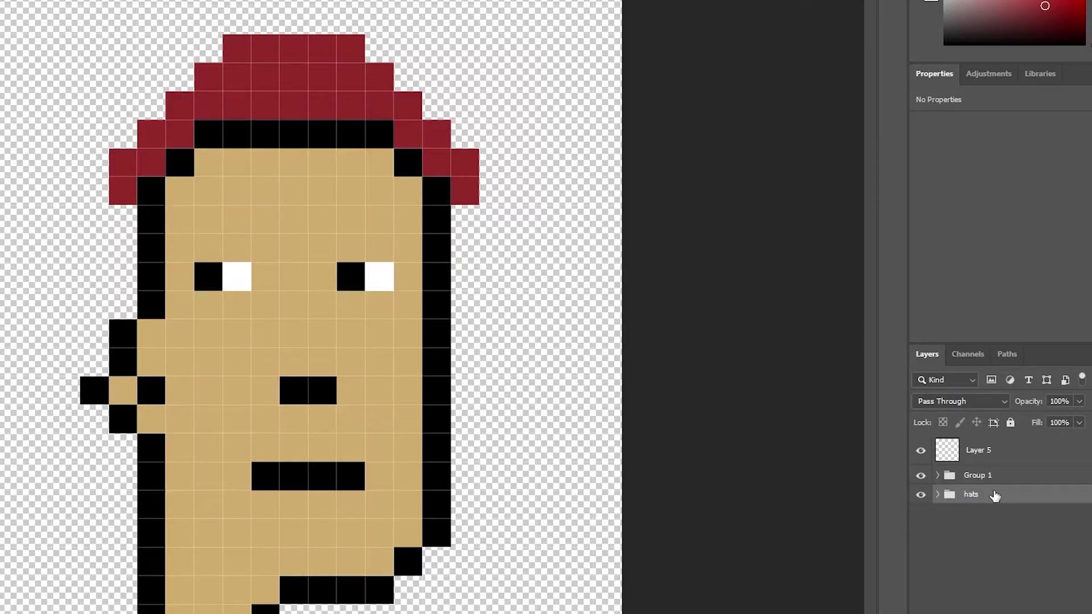
pyautogui.click(921, 494)
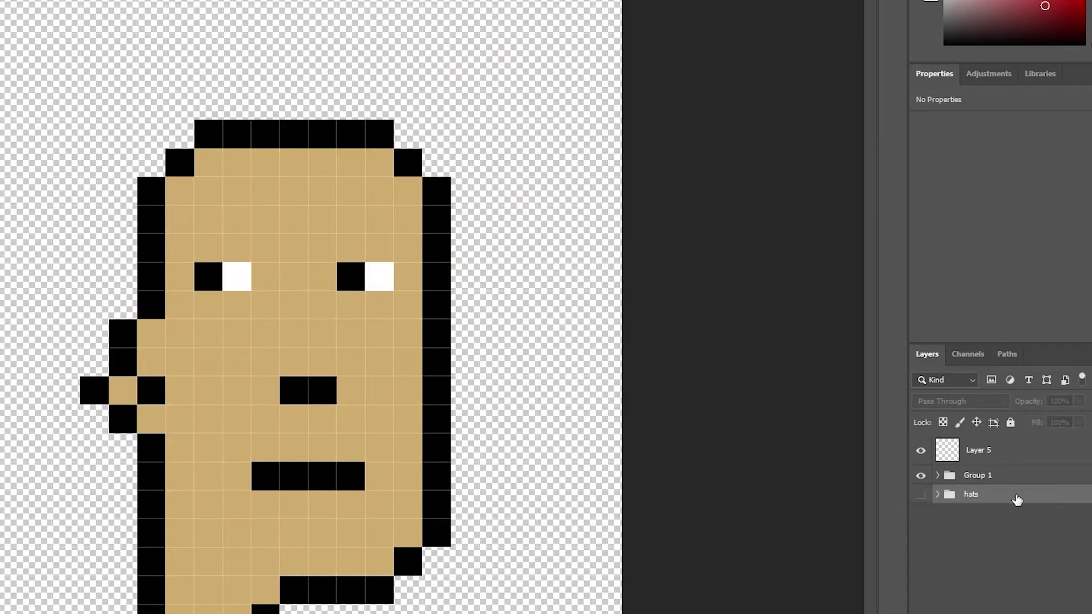
pyautogui.click(998, 452)
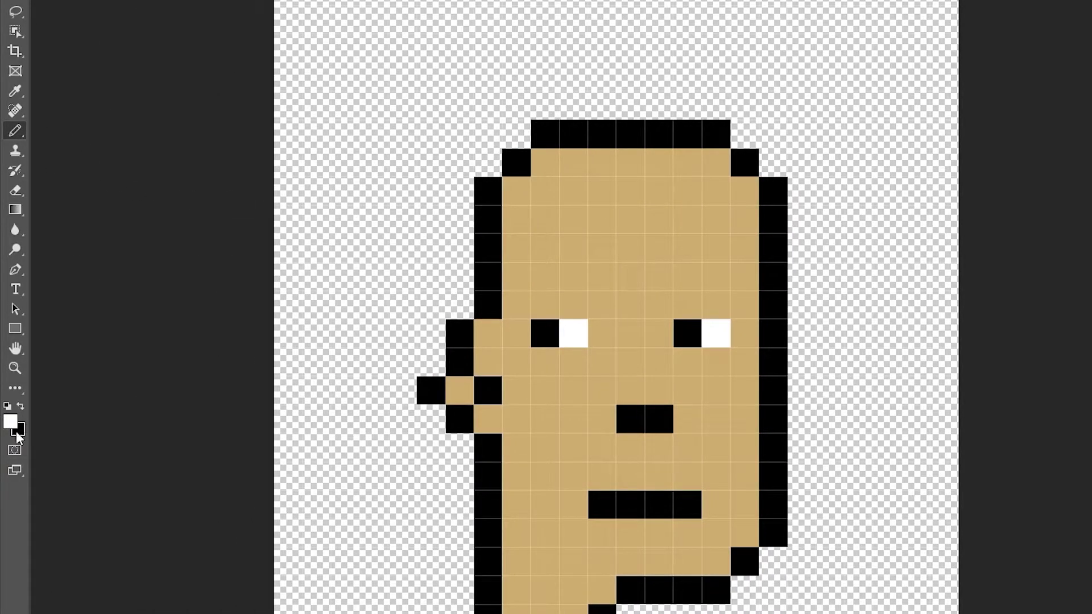
# Set both the foreground and background colours to white and choose the Pencil Tool.
pyautogui.click(18, 436)
pyautogui.click(532, 82)
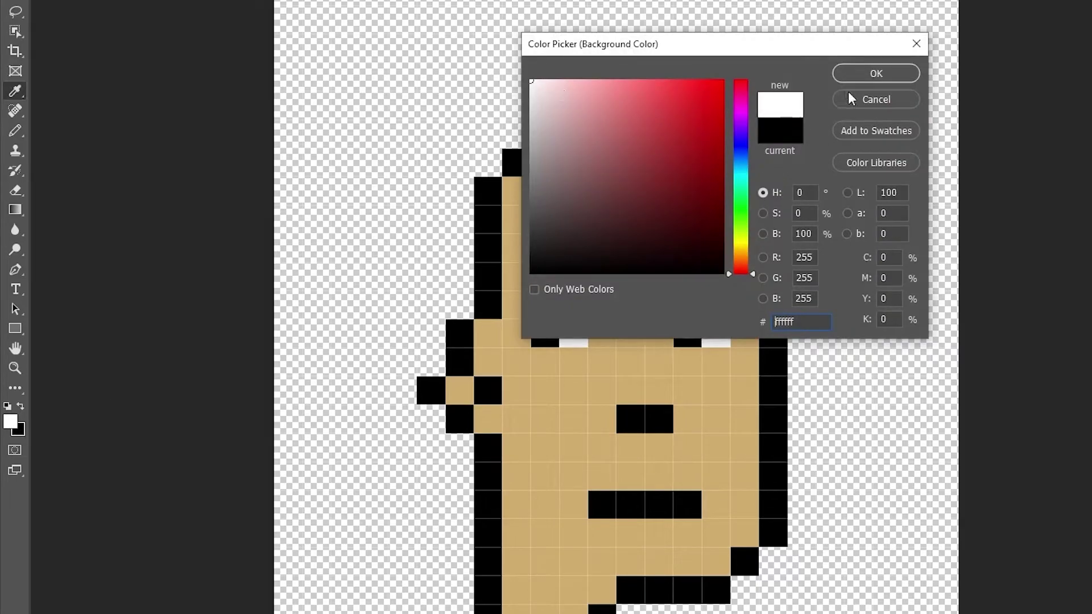
pyautogui.click(876, 73)
pyautogui.press('b')
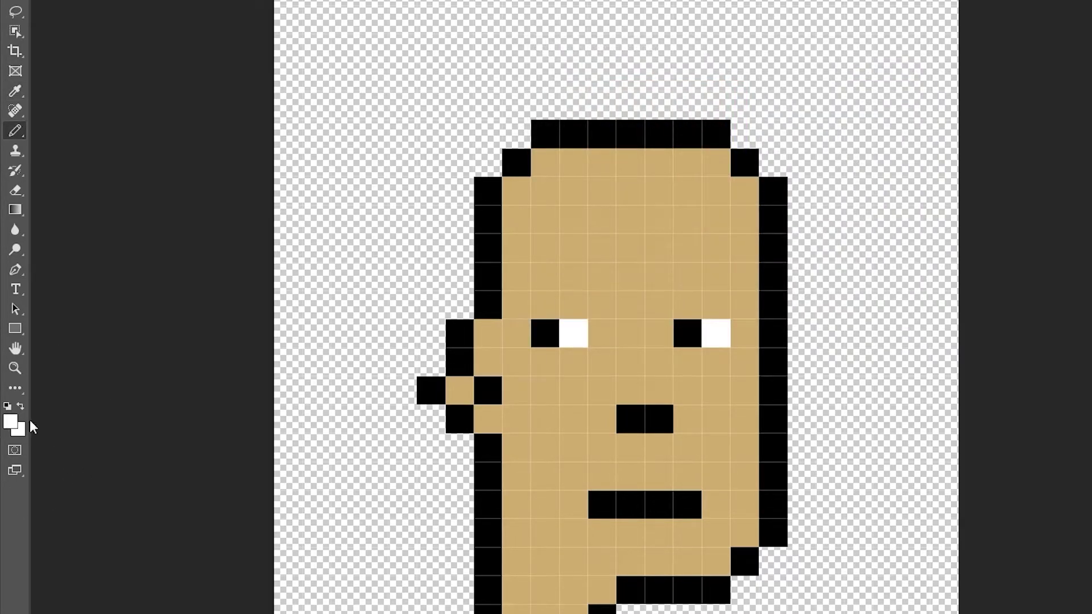
pyautogui.click(11, 421)
pyautogui.click(881, 77)
pyautogui.rightClick(16, 138)
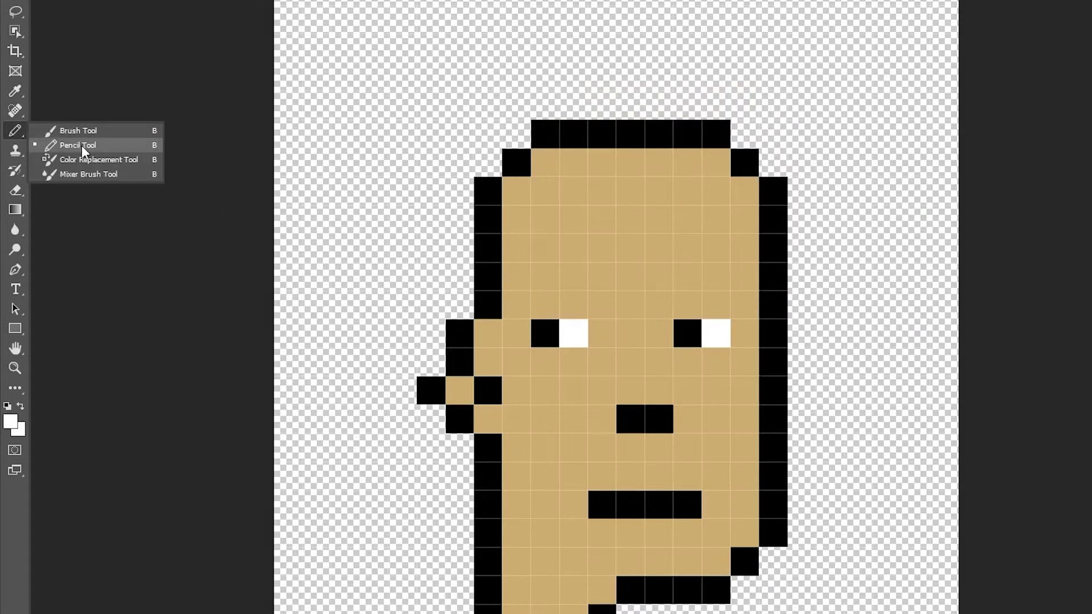
pyautogui.click(84, 150)
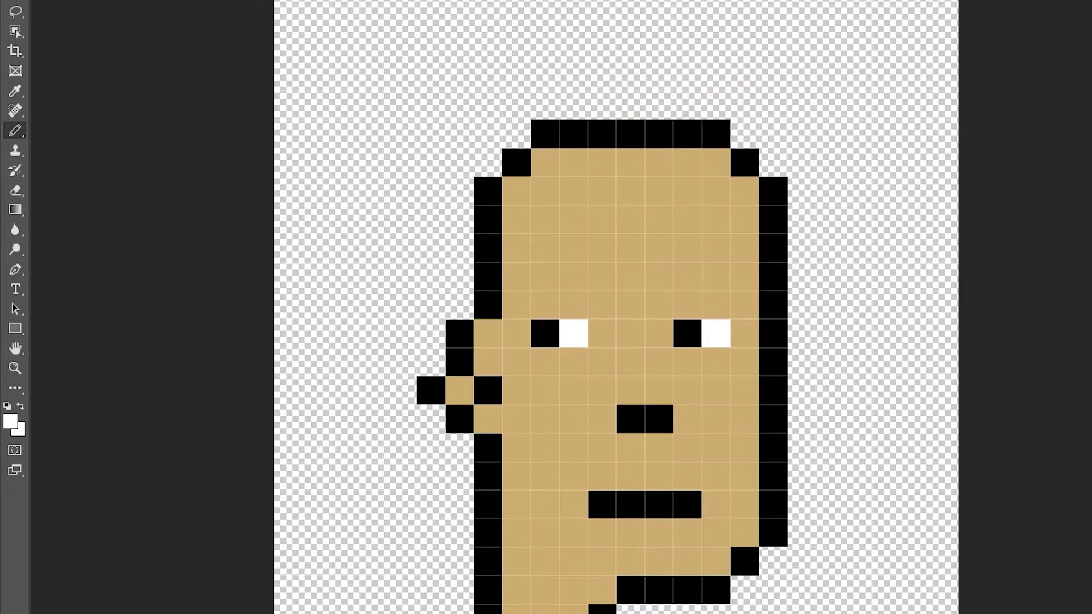
# Paint white glasses frames around both eyes, with a one-pixel bridge between them and an arm reaching over the ear.
pyautogui.moveTo(514, 302)
pyautogui.mouseDown()
pyautogui.moveTo(608, 300)
pyautogui.moveTo(601, 371)
pyautogui.moveTo(523, 367)
pyautogui.moveTo(517, 330)
pyautogui.mouseUp()
pyautogui.moveTo(658, 302)
pyautogui.mouseDown()
pyautogui.moveTo(659, 332)
pyautogui.moveTo(728, 362)
pyautogui.moveTo(739, 355)
pyautogui.moveTo(743, 305)
pyautogui.moveTo(676, 307)
pyautogui.mouseUp()
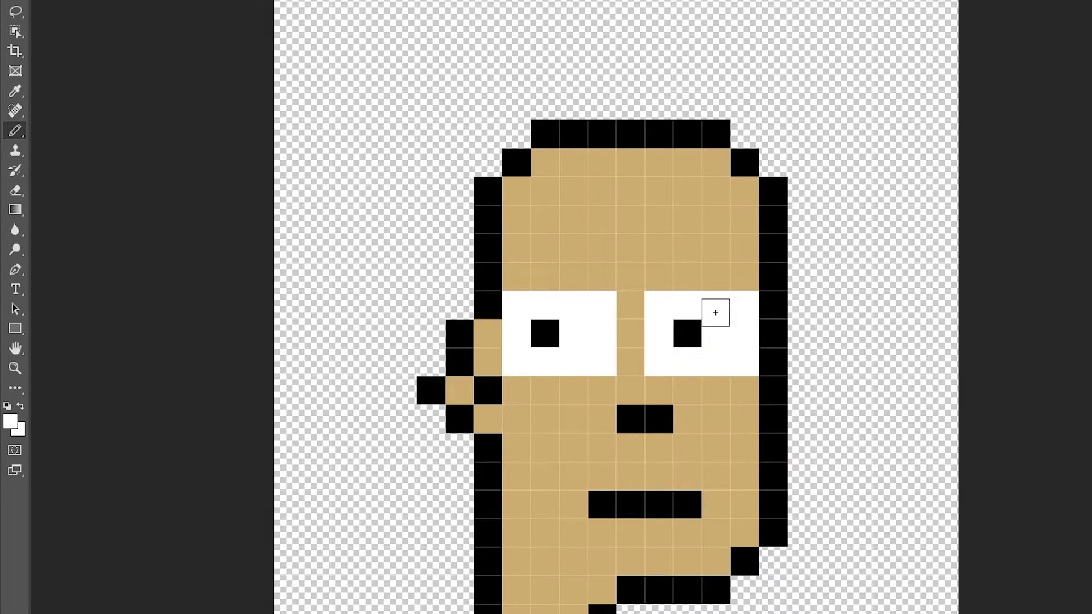
pyautogui.click(492, 336)
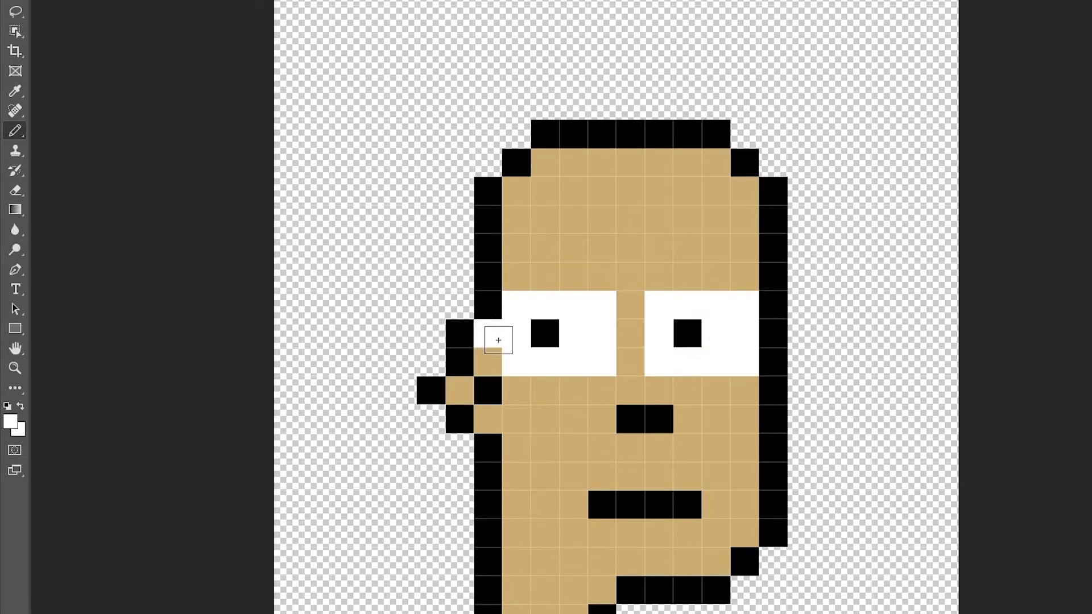
pyautogui.click(641, 325)
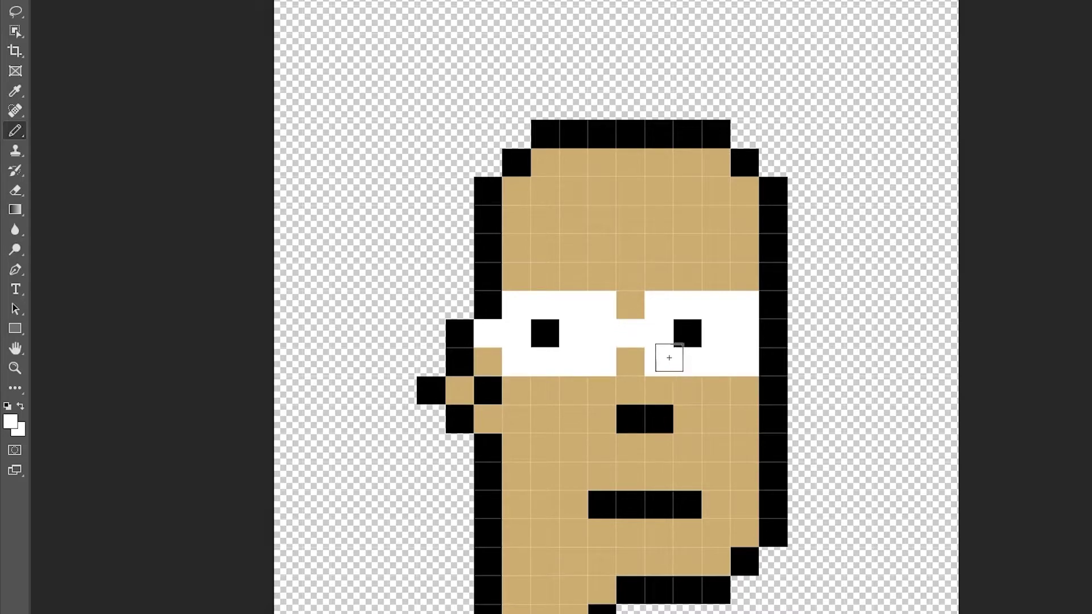
pyautogui.click(459, 333)
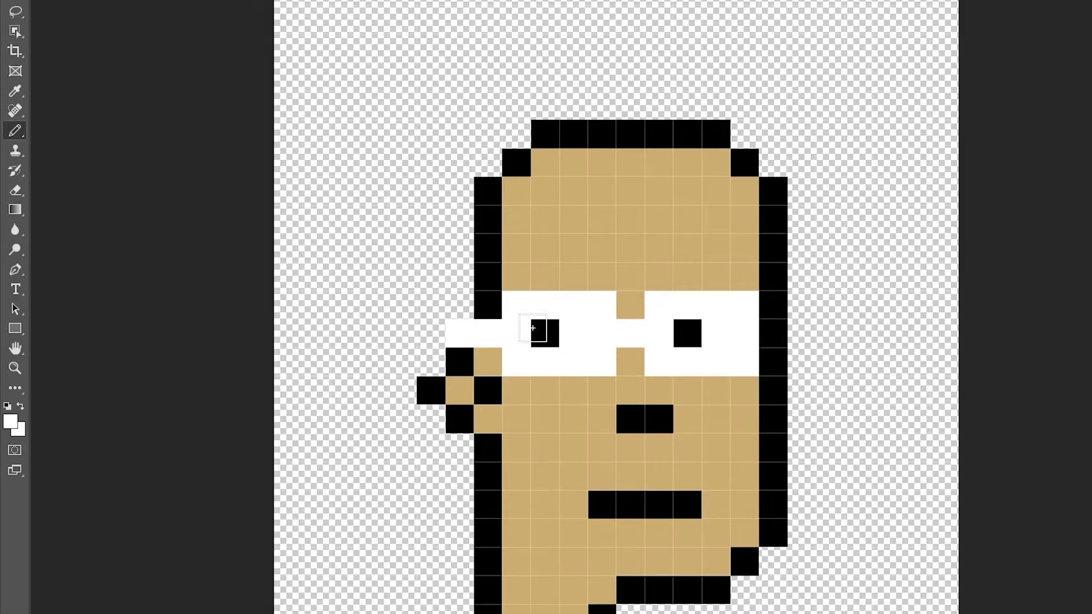
# Set the background colour to red f00000 and swap it with the white foreground colour.
pyautogui.click(19, 430)
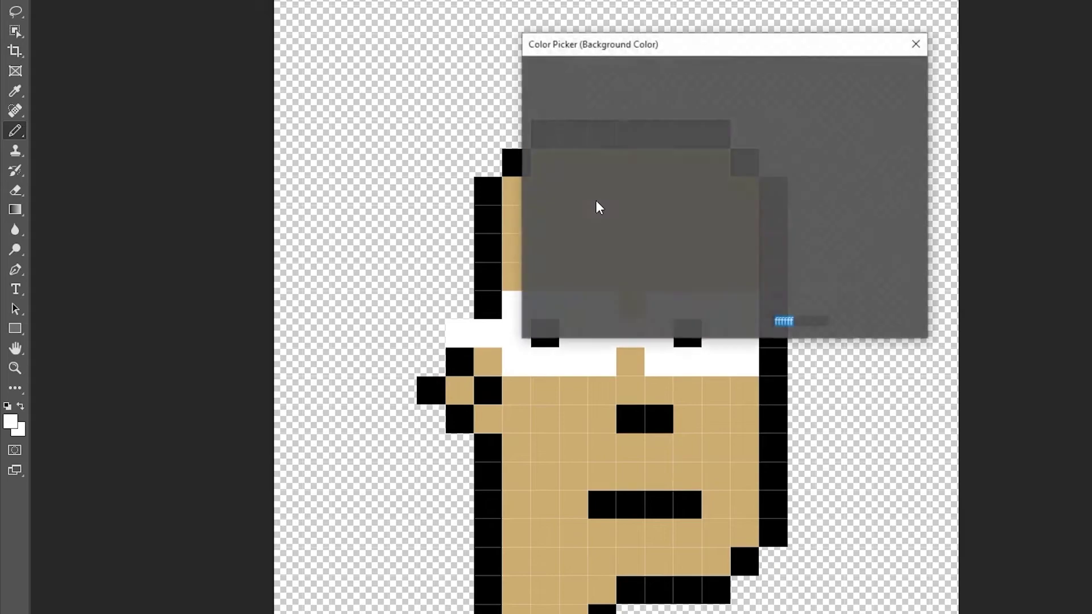
pyautogui.write('f00000')
pyautogui.click(876, 74)
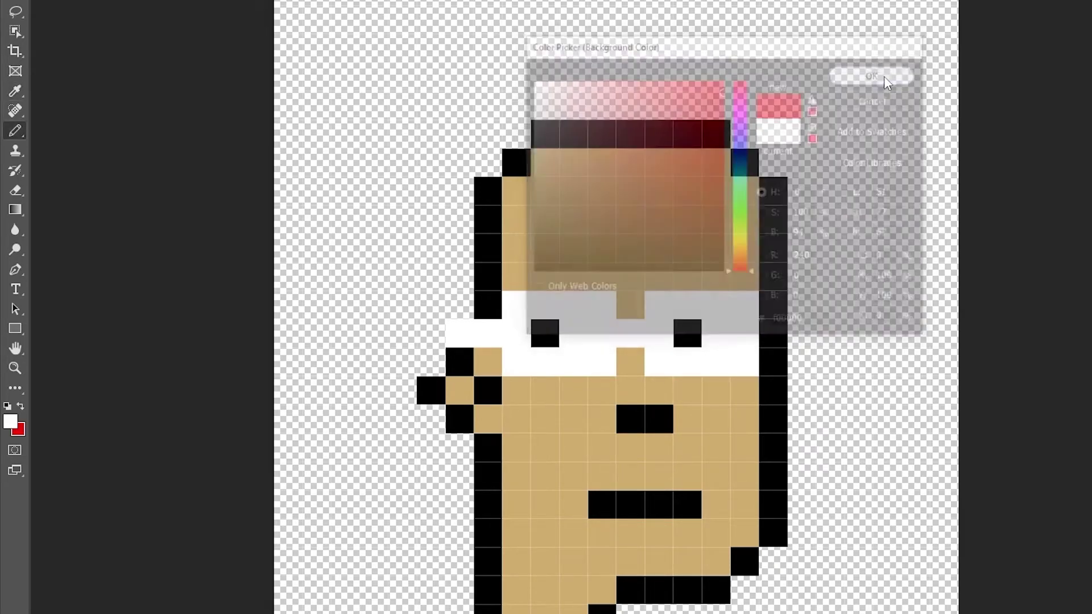
pyautogui.click(22, 406)
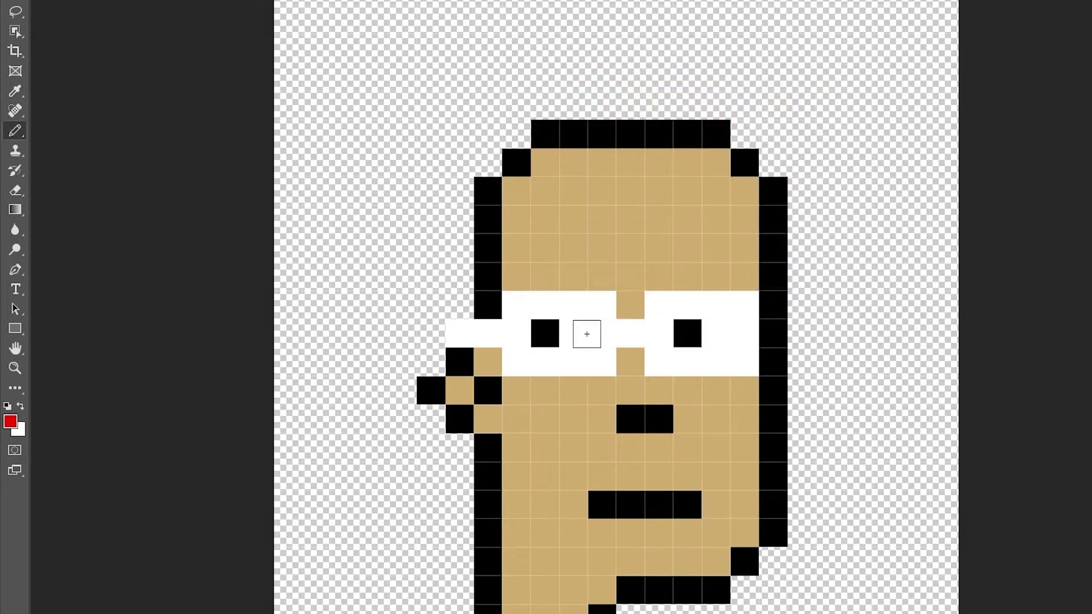
# Paint a 2 by 2 pixel red lens inside each frame of the glasses.
pyautogui.click(545, 333)
pyautogui.click(573, 333)
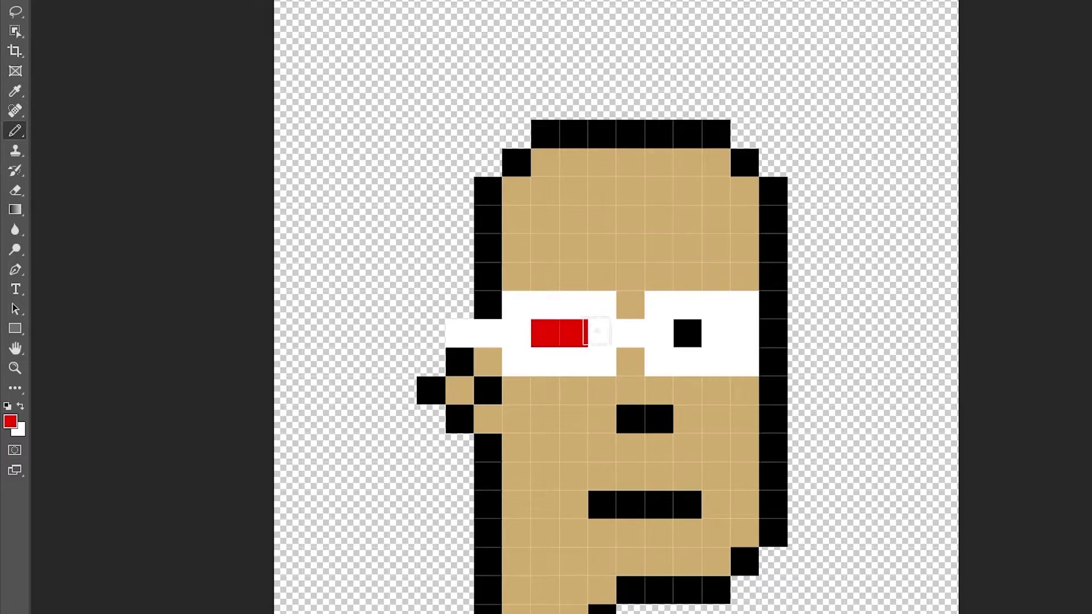
pyautogui.click(689, 331)
pyautogui.click(715, 334)
pyautogui.click(698, 351)
pyautogui.click(714, 358)
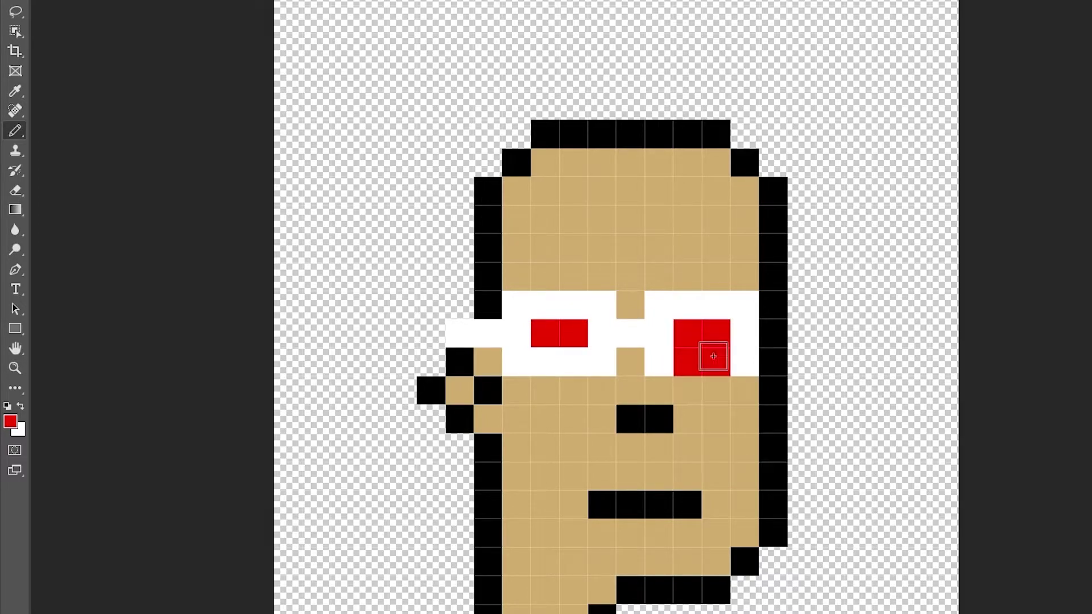
pyautogui.click(567, 361)
pyautogui.click(547, 361)
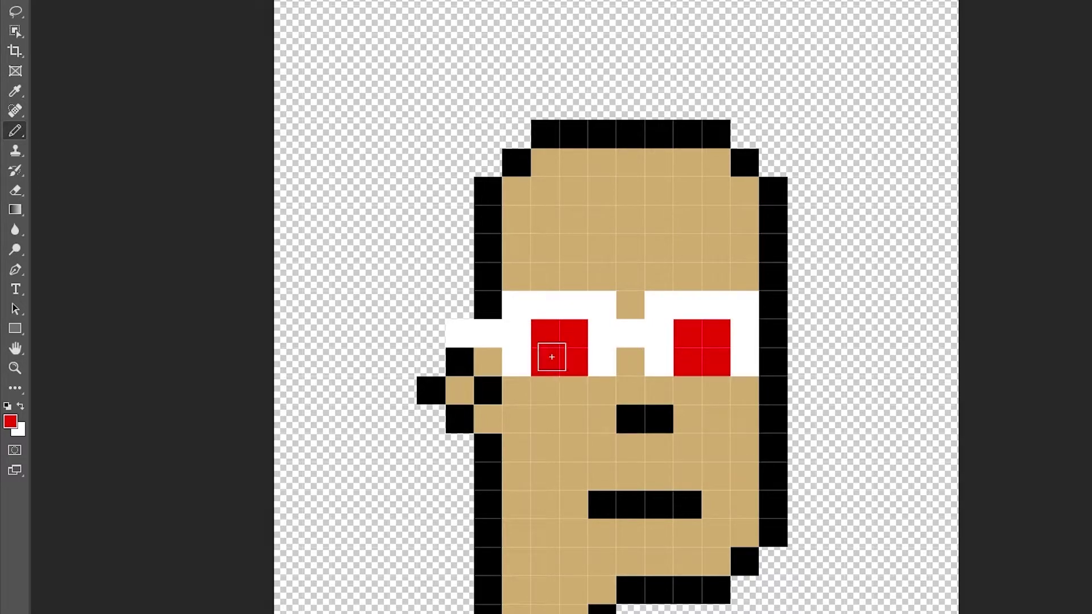
# Switch back to white and paint the lower edge of both glasses frames beneath the red lenses.
pyautogui.click(19, 433)
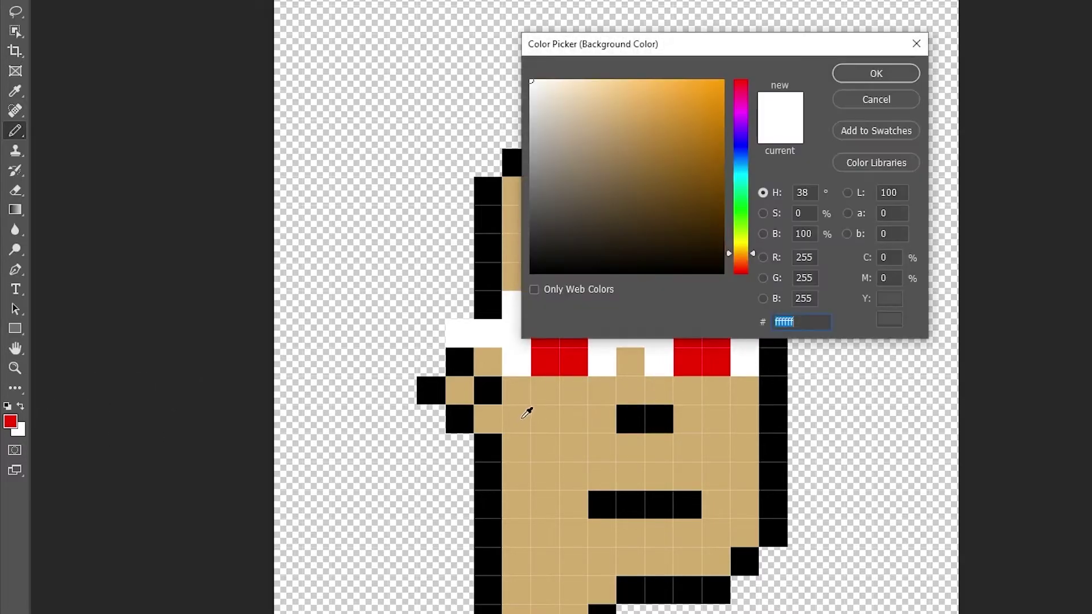
pyautogui.click(875, 74)
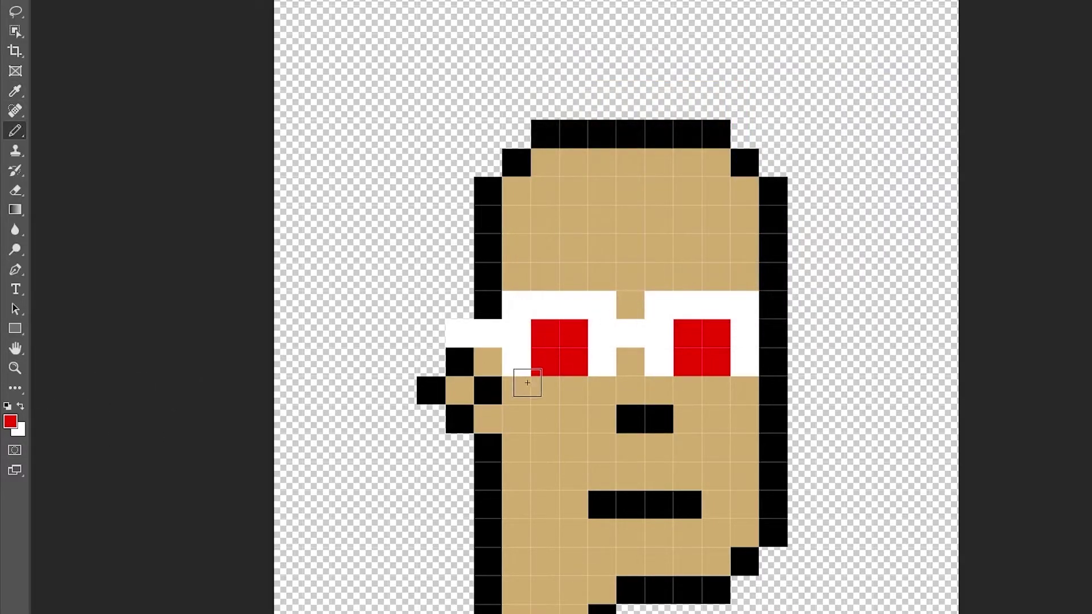
pyautogui.press('x')
pyautogui.moveTo(514, 382); pyautogui.dragTo(602, 390)
pyautogui.click(653, 387)
pyautogui.click(710, 390)
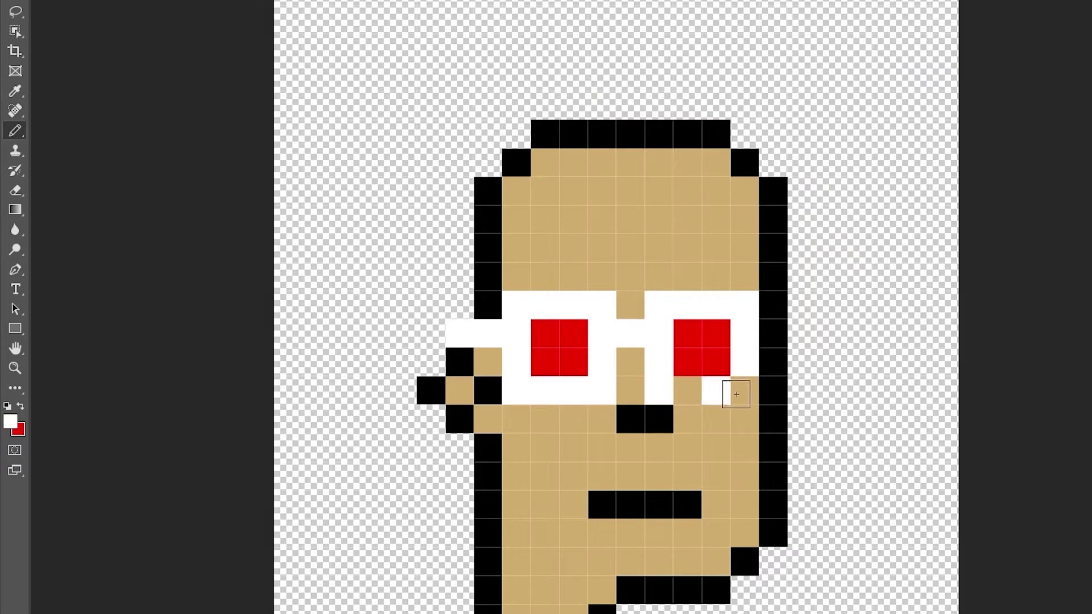
pyautogui.click(693, 392)
pyautogui.click(744, 391)
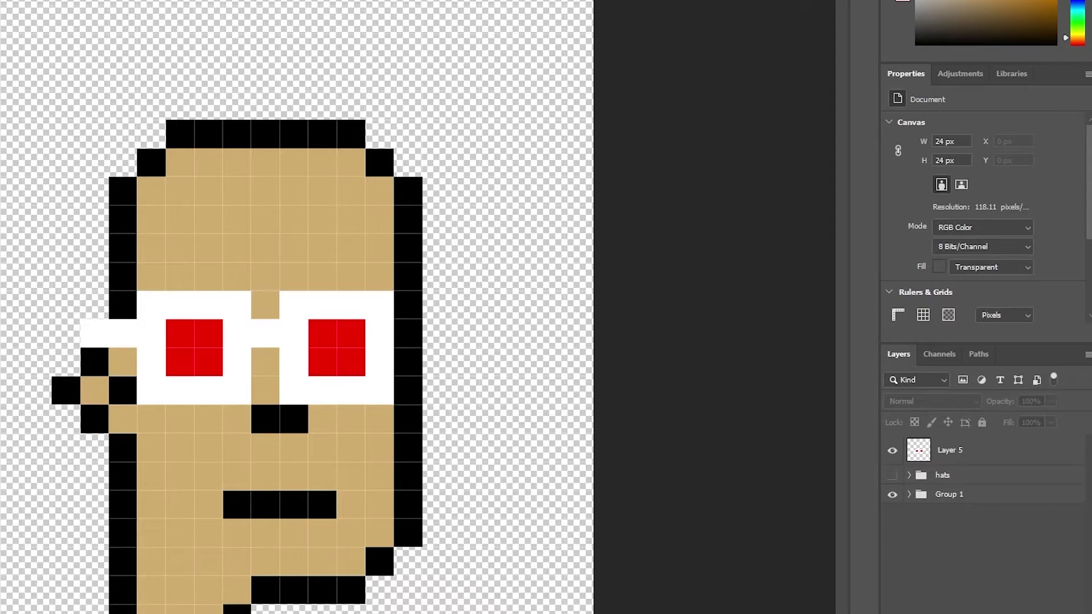
# Duplicate the glasses layer, Layer 5.
pyautogui.hotkey('ctrl', 'alt', 'shift', 'n')
pyautogui.hotkey('ctrl', 'z')
pyautogui.hotkey('ctrl', 'j')
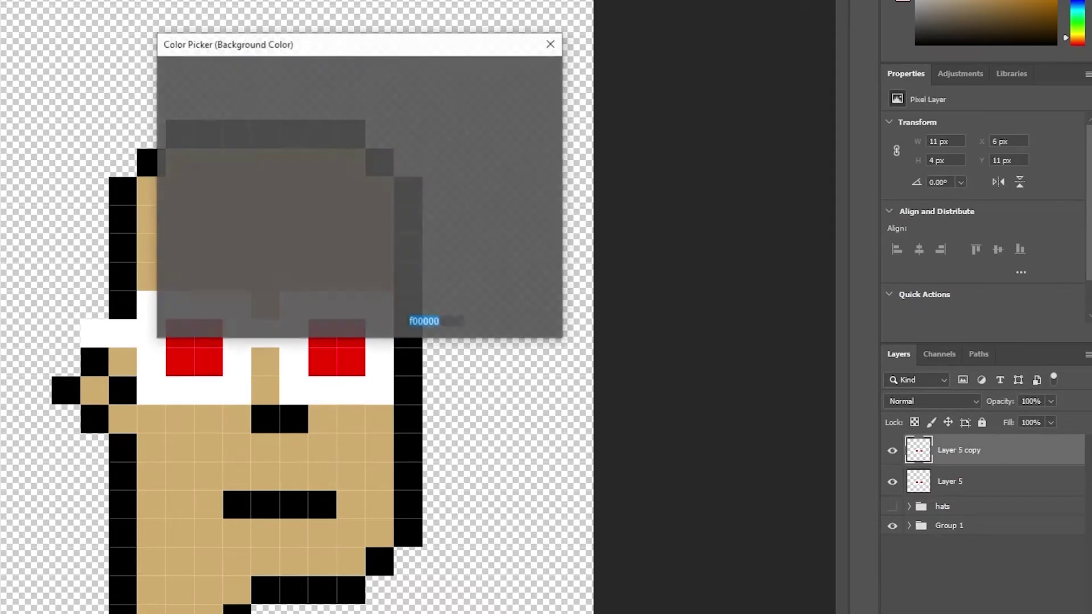
# Repaint both lenses violet-blue on Layer 5 copy, and yellow on a further copy of that layer.
pyautogui.click(318, 179)
pyautogui.click(380, 138)
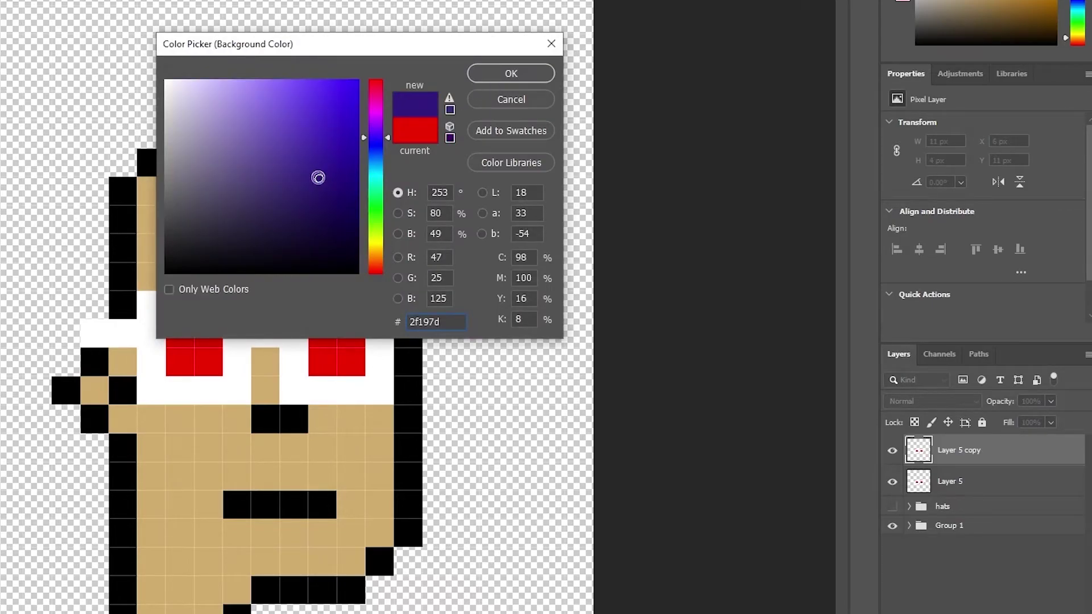
pyautogui.moveTo(320, 177); pyautogui.dragTo(321, 110)
pyautogui.click(511, 73)
pyautogui.moveTo(178, 353)
pyautogui.mouseDown()
pyautogui.moveTo(209, 340)
pyautogui.moveTo(185, 337)
pyautogui.mouseUp()
pyautogui.moveTo(318, 334)
pyautogui.mouseDown()
pyautogui.moveTo(343, 331)
pyautogui.moveTo(325, 357)
pyautogui.mouseUp()
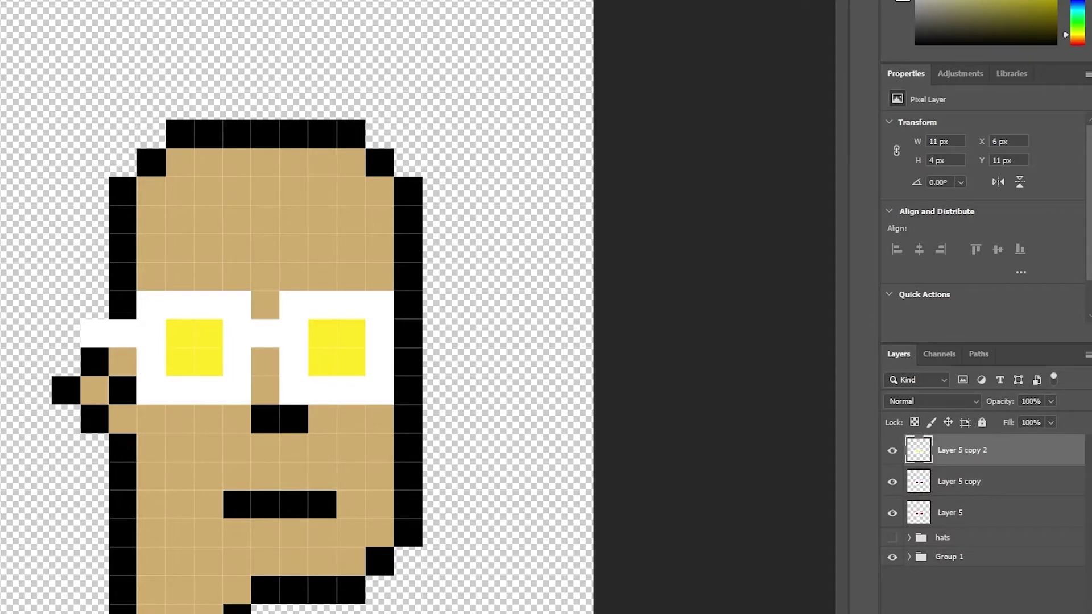
# Create a layer group named glasses and move Layer 5, Layer 5 copy and Layer 5 copy 2 into it.
pyautogui.click(940, 593)
pyautogui.click(1002, 613)
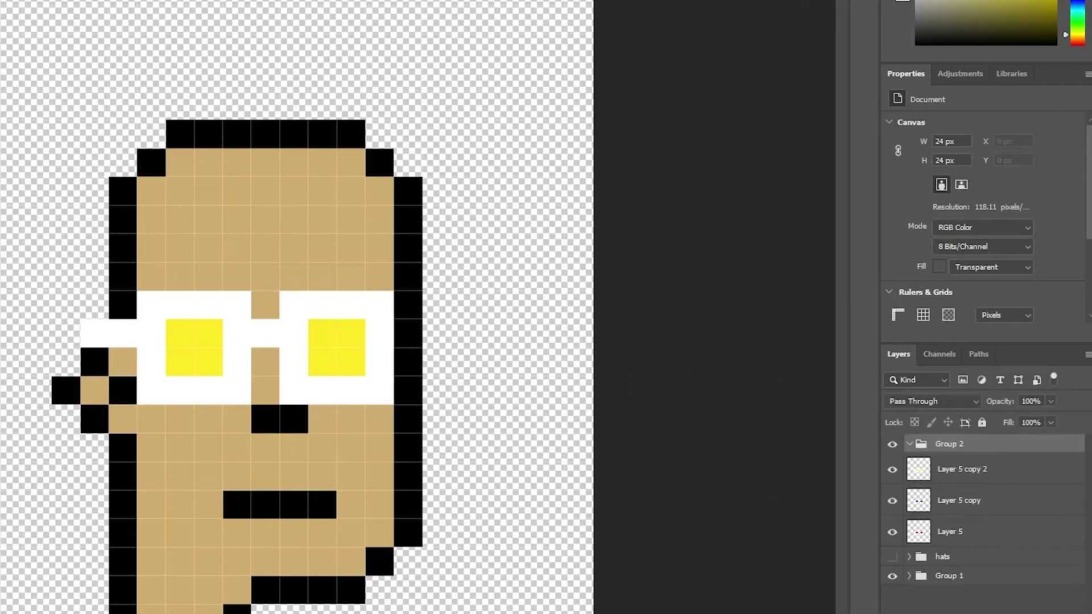
pyautogui.click(943, 446)
pyautogui.write('glasses')
pyautogui.press('Return')
pyautogui.moveTo(962, 474); pyautogui.dragTo(960, 449)
pyautogui.moveTo(964, 502); pyautogui.dragTo(964, 457)
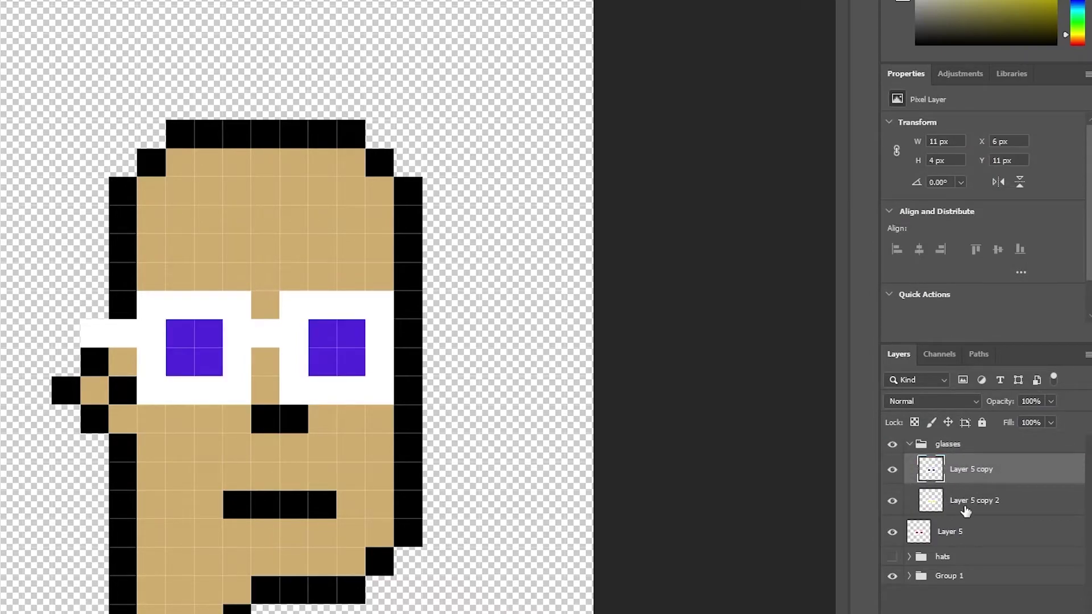
pyautogui.moveTo(967, 530); pyautogui.dragTo(971, 449)
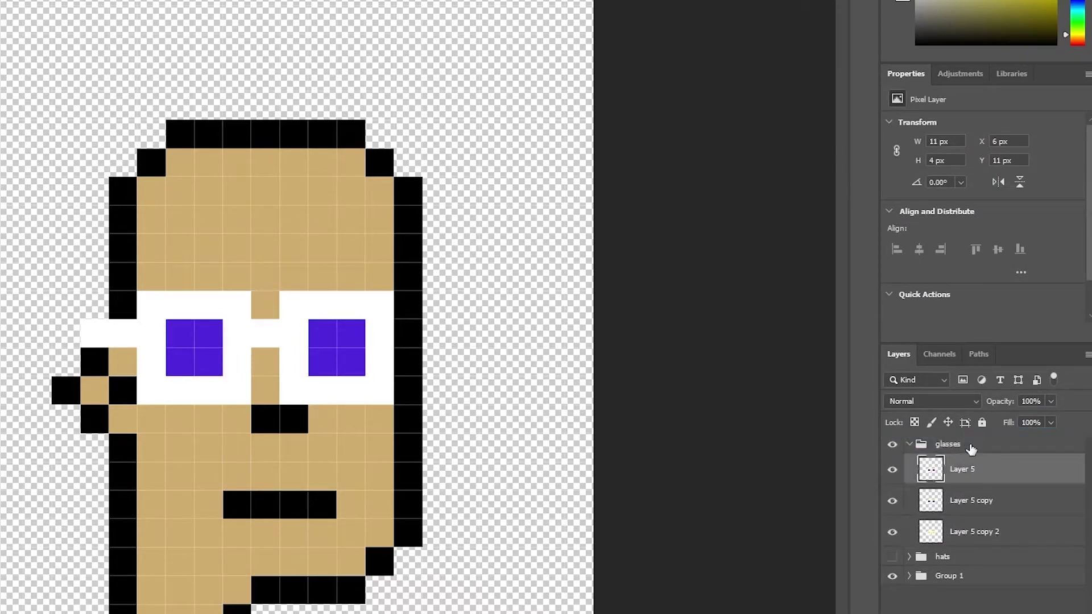
pyautogui.click(909, 444)
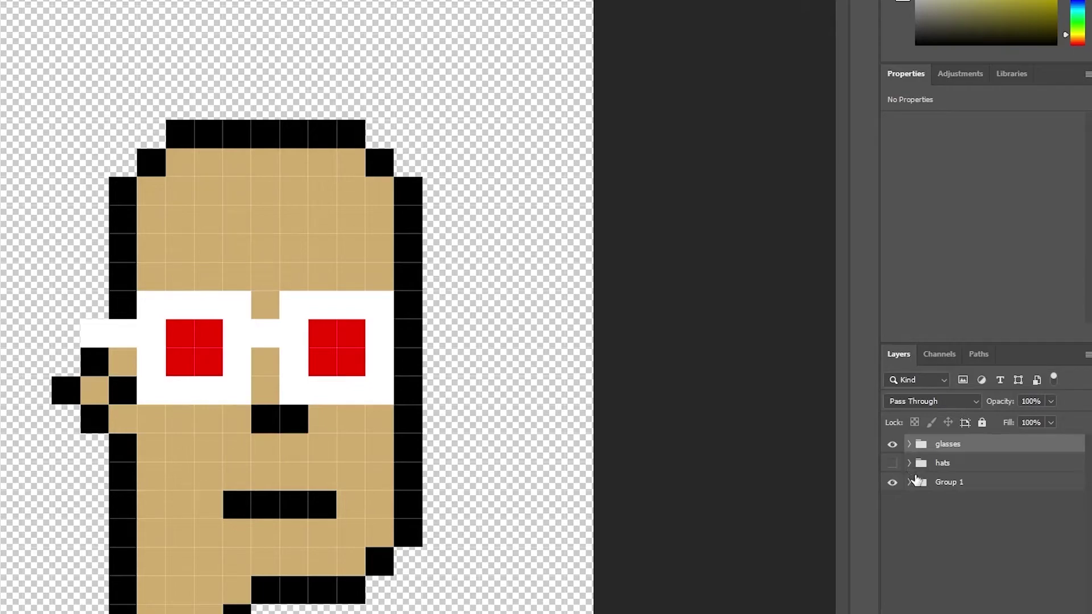
# Hide the glasses group and add a new empty layer at the top of the layer stack.
pyautogui.click(910, 591)
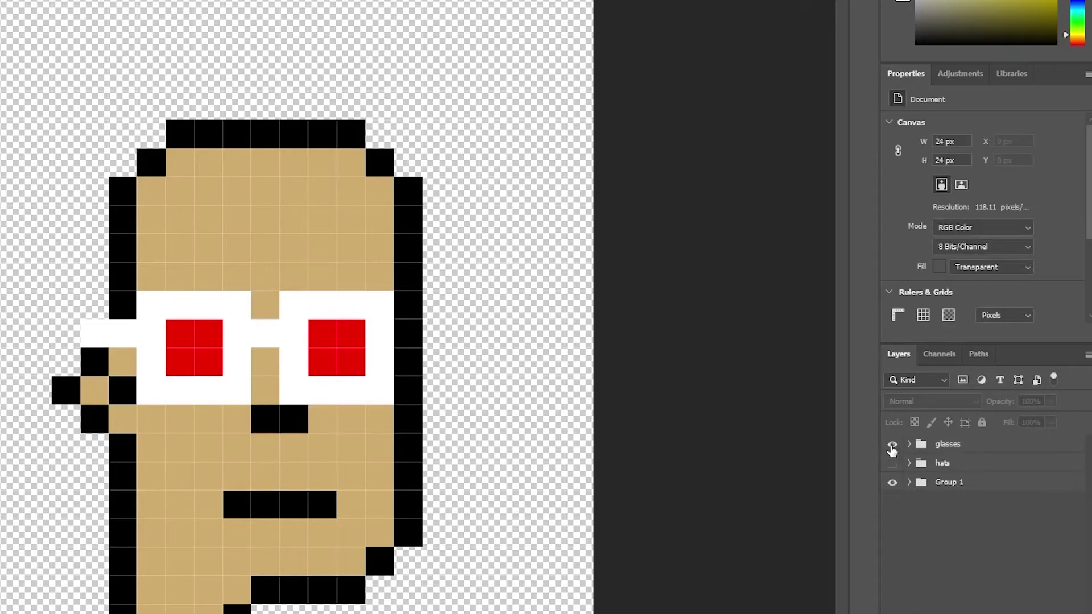
pyautogui.click(891, 446)
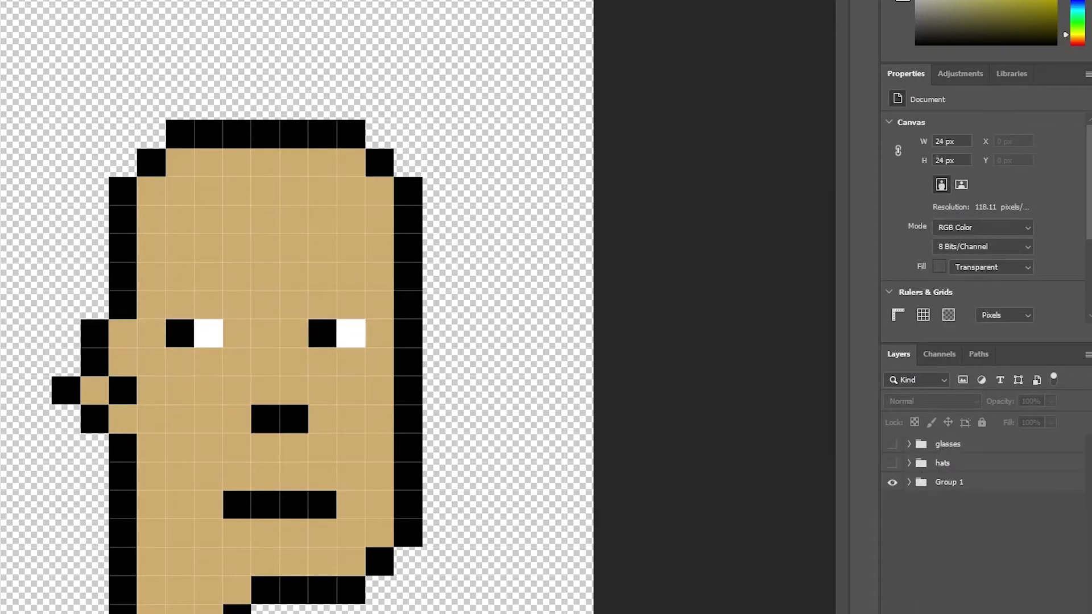
pyautogui.hotkey('ctrl', 'shift', 'alt', 'n')
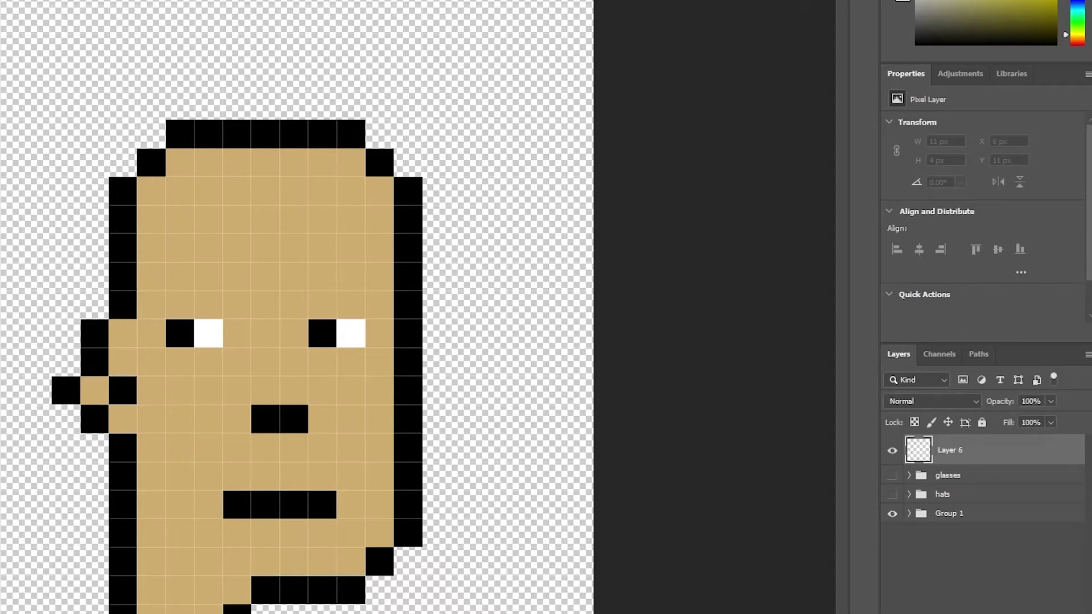
# Set the foreground colour to violet-blue #4b27ff and paint spiky hair over the top of the head.
pyautogui.click(2, 341)
pyautogui.moveTo(368, 134)
pyautogui.mouseDown()
pyautogui.moveTo(375, 156)
pyautogui.moveTo(376, 139)
pyautogui.mouseUp()
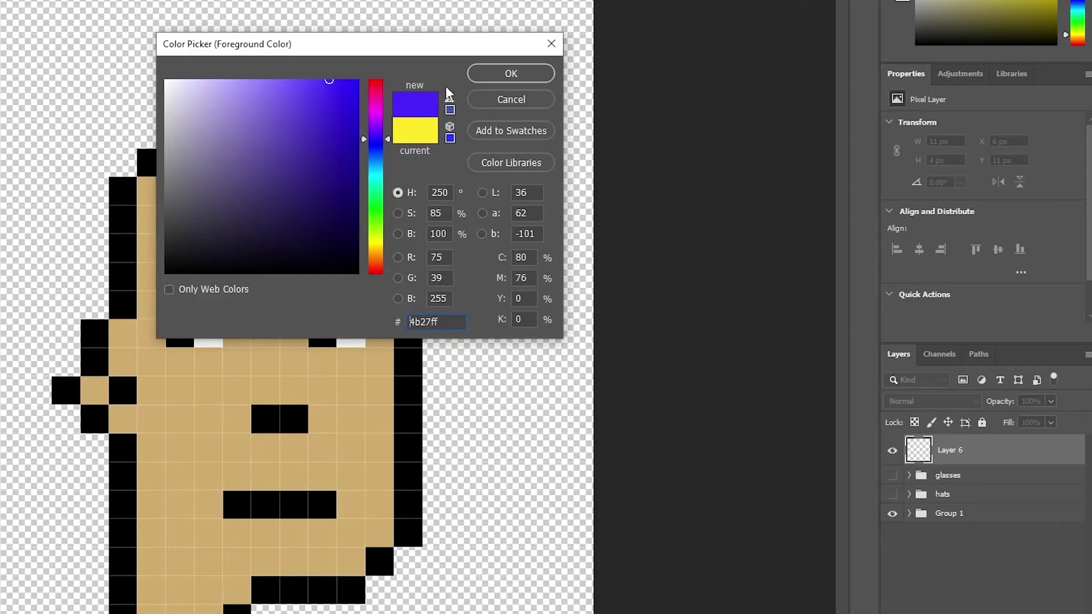
pyautogui.click(511, 74)
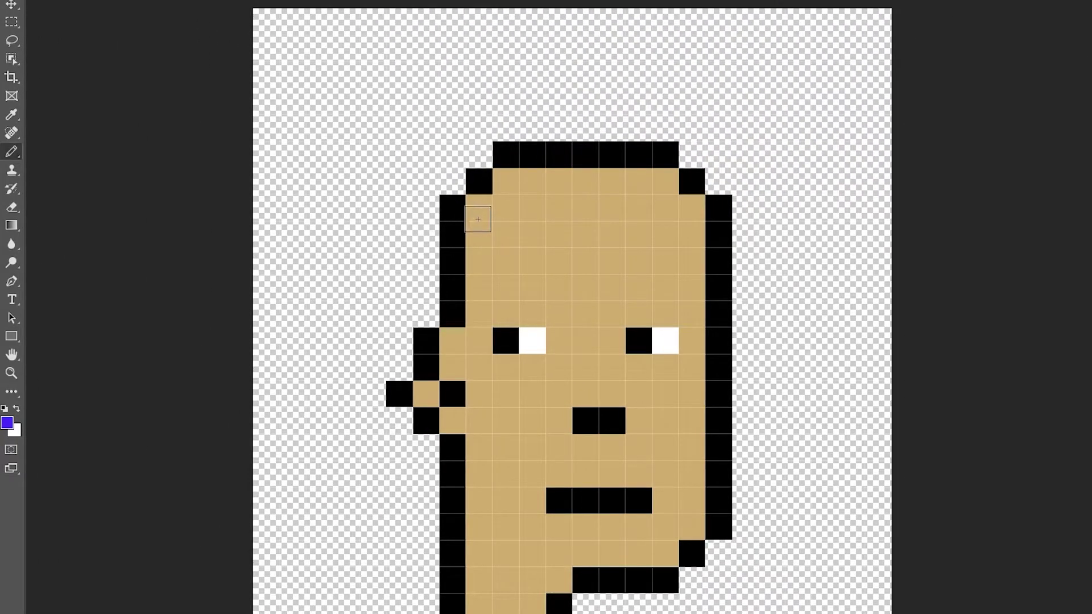
pyautogui.moveTo(448, 238)
pyautogui.mouseDown()
pyautogui.moveTo(469, 222)
pyautogui.moveTo(550, 215)
pyautogui.moveTo(565, 229)
pyautogui.moveTo(501, 231)
pyautogui.moveTo(716, 232)
pyautogui.moveTo(701, 211)
pyautogui.moveTo(511, 184)
pyautogui.moveTo(450, 205)
pyautogui.moveTo(498, 160)
pyautogui.moveTo(700, 166)
pyautogui.moveTo(691, 134)
pyautogui.moveTo(457, 26)
pyautogui.moveTo(507, 173)
pyautogui.moveTo(498, 183)
pyautogui.moveTo(356, 71)
pyautogui.moveTo(486, 197)
pyautogui.moveTo(333, 106)
pyautogui.moveTo(450, 219)
pyautogui.moveTo(475, 223)
pyautogui.moveTo(706, 131)
pyautogui.moveTo(680, 194)
pyautogui.moveTo(778, 153)
pyautogui.moveTo(653, 178)
pyautogui.mouseUp()
pyautogui.moveTo(691, 263); pyautogui.dragTo(586, 287)
pyautogui.moveTo(506, 260); pyautogui.dragTo(507, 310)
pyautogui.hotkey('ctrl', 'z')
pyautogui.click(507, 262)
pyautogui.moveTo(457, 259); pyautogui.dragTo(346, 262)
pyautogui.moveTo(450, 286); pyautogui.dragTo(320, 313)
pyautogui.moveTo(427, 234); pyautogui.dragTo(372, 234)
pyautogui.moveTo(267, 184); pyautogui.dragTo(346, 209)
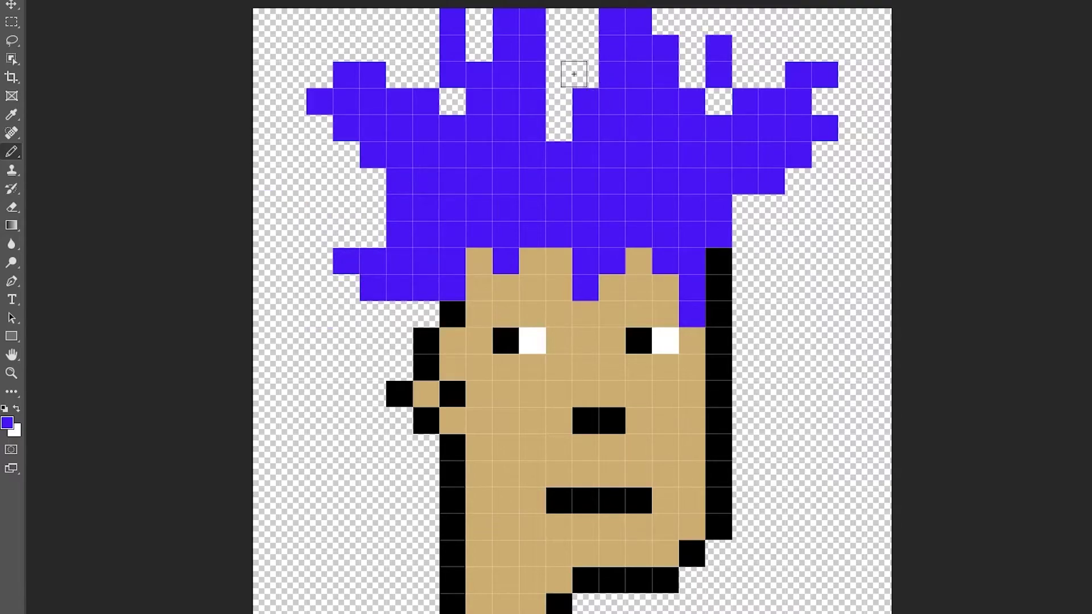
# Finish the tall pointed hairstyle above the head and recolour it from red to cyan.
pyautogui.click(575, 75)
pyautogui.click(564, 56)
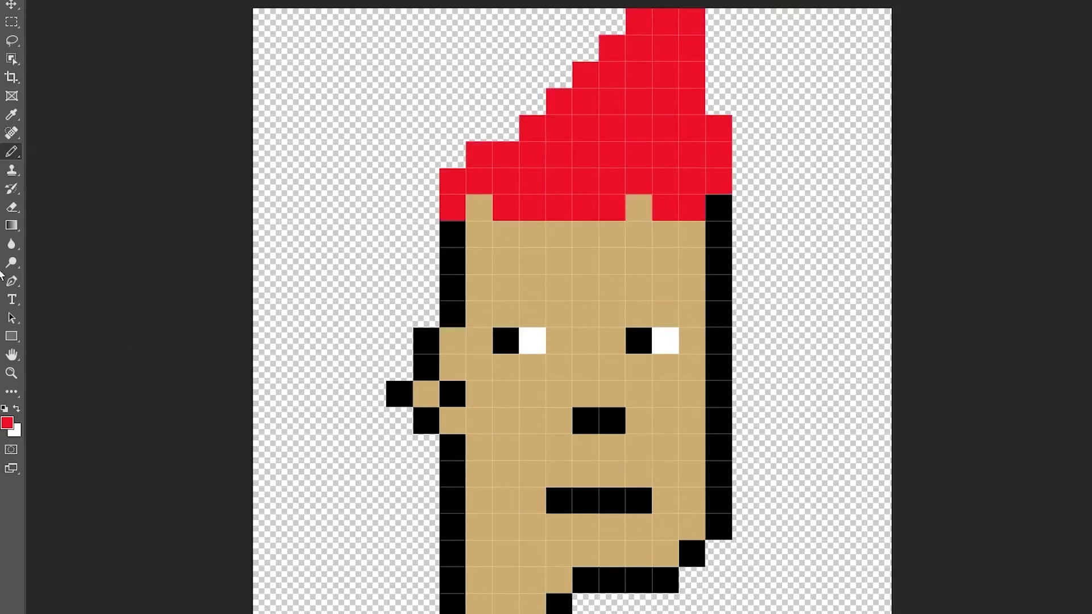
pyautogui.click(8, 423)
pyautogui.moveTo(676, 260); pyautogui.dragTo(691, 200)
pyautogui.click(833, 97)
pyautogui.hotkey('alt', 'BackSpace')
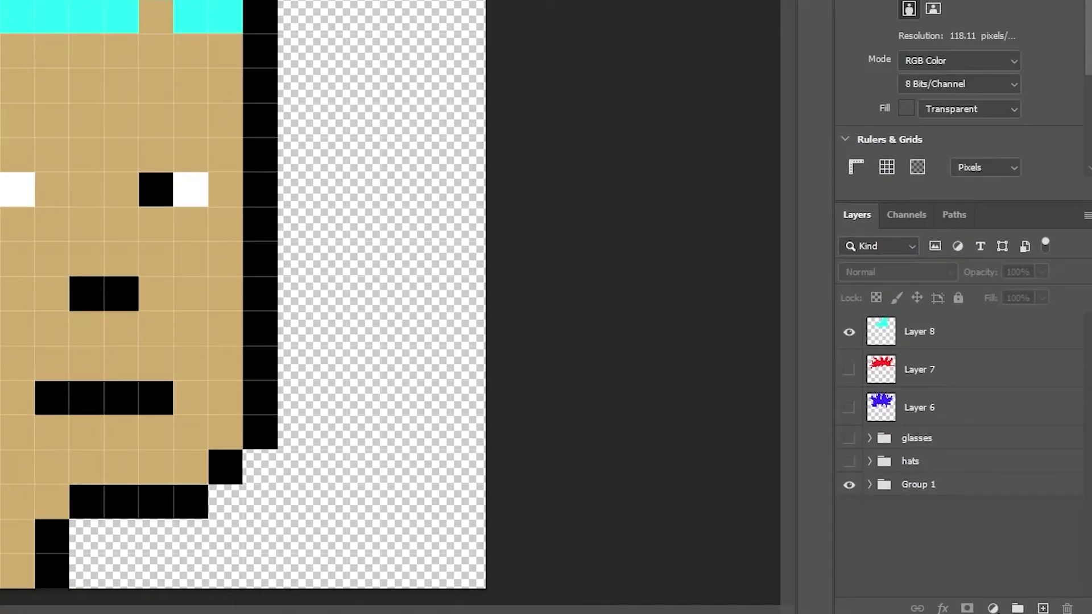
# Create a layer group named hair and move Layers 6, 7 and 8 into it.
pyautogui.click(1017, 607)
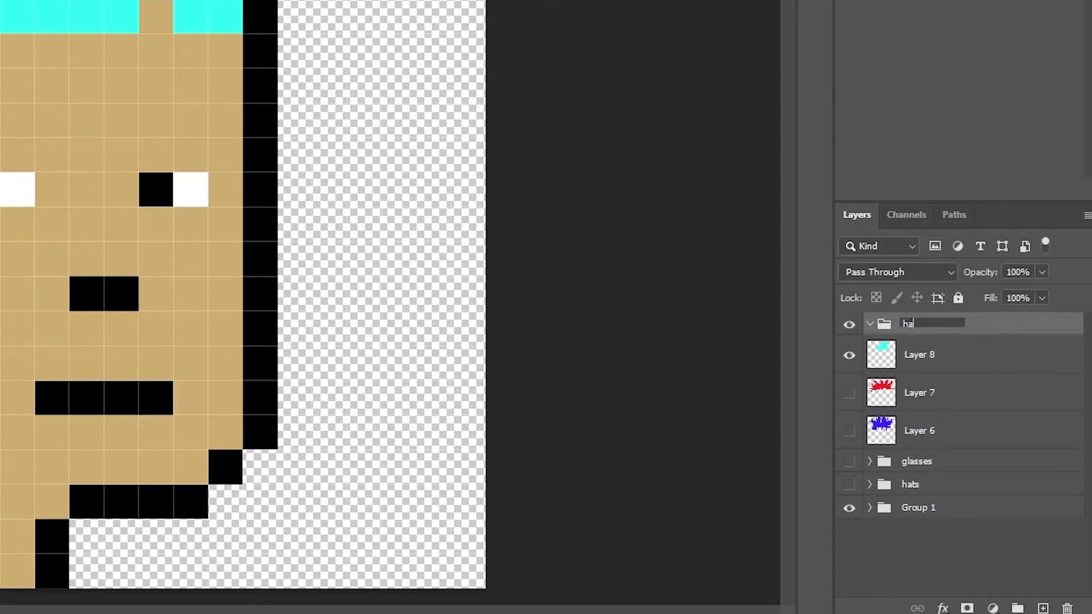
pyautogui.write('ir')
pyautogui.press('Return')
pyautogui.moveTo(937, 430); pyautogui.dragTo(943, 351)
pyautogui.moveTo(936, 397); pyautogui.dragTo(932, 336)
pyautogui.moveTo(928, 419); pyautogui.dragTo(930, 341)
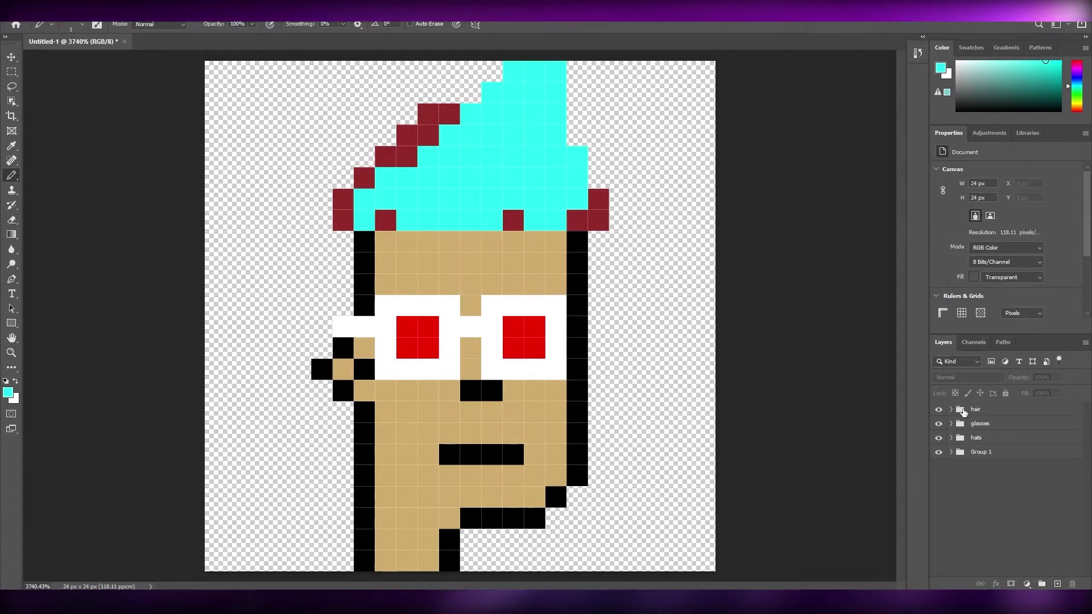
# Set the image size to 1000 by 1000 pixels with Nearest Neighbor (hard edges) resampling.
pyautogui.click(60, 8)
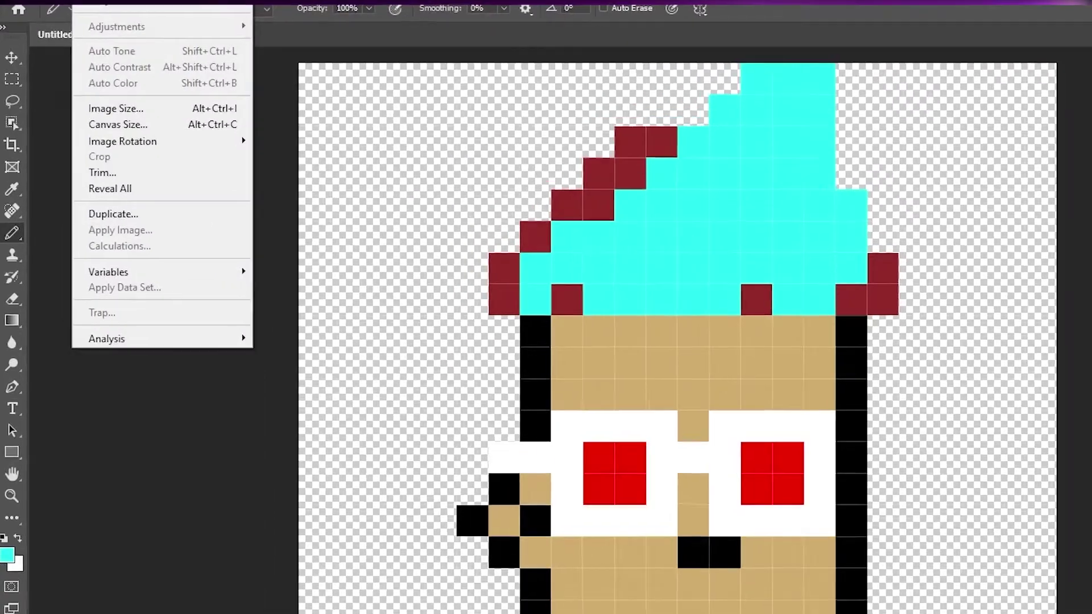
pyautogui.click(116, 108)
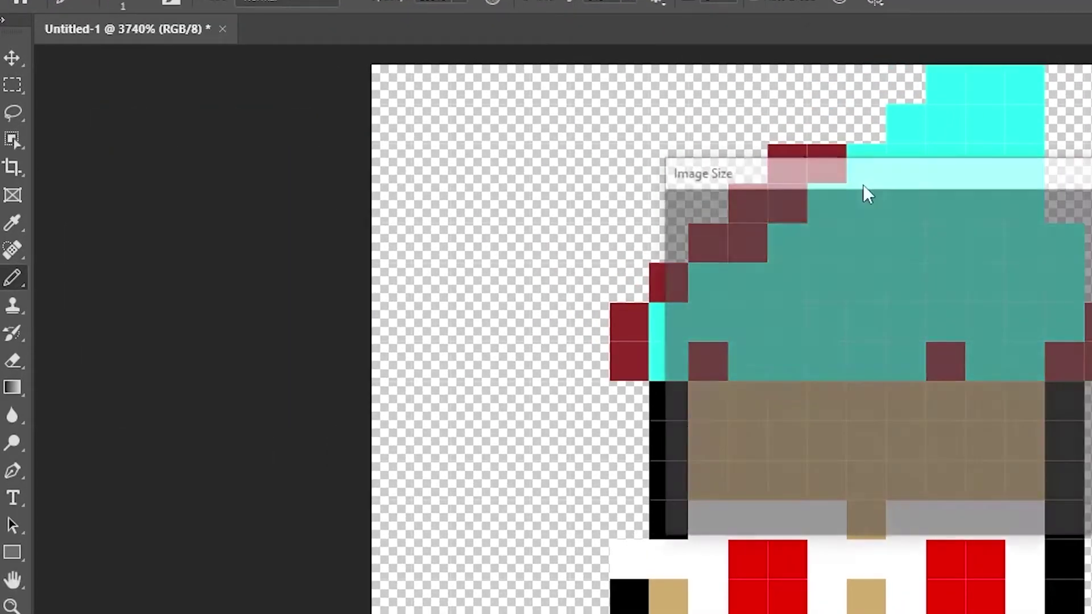
pyautogui.click(1042, 301)
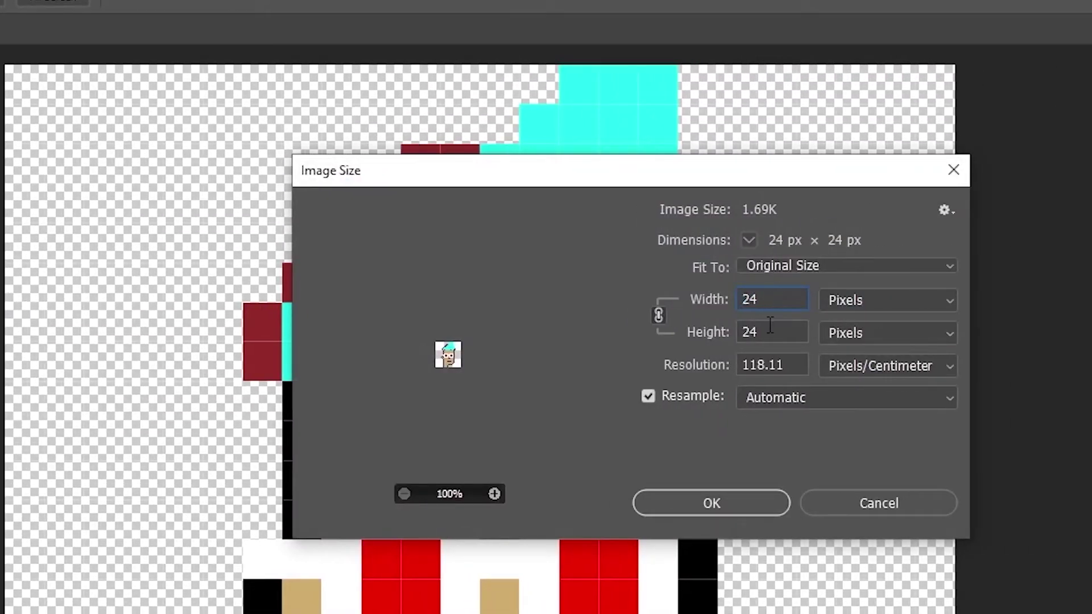
pyautogui.moveTo(769, 301); pyautogui.dragTo(635, 290)
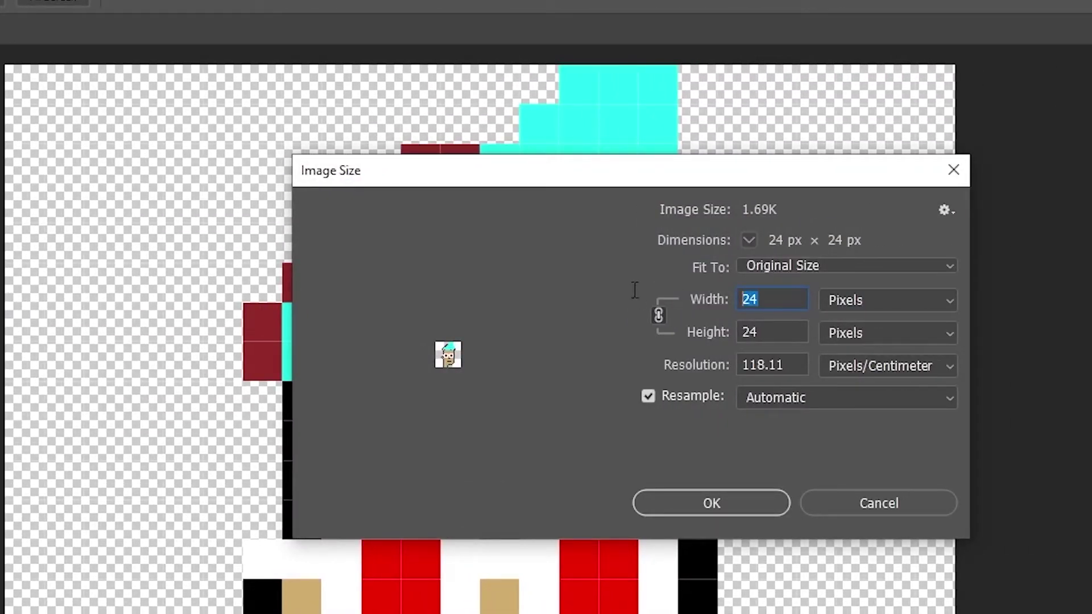
pyautogui.write('1000')
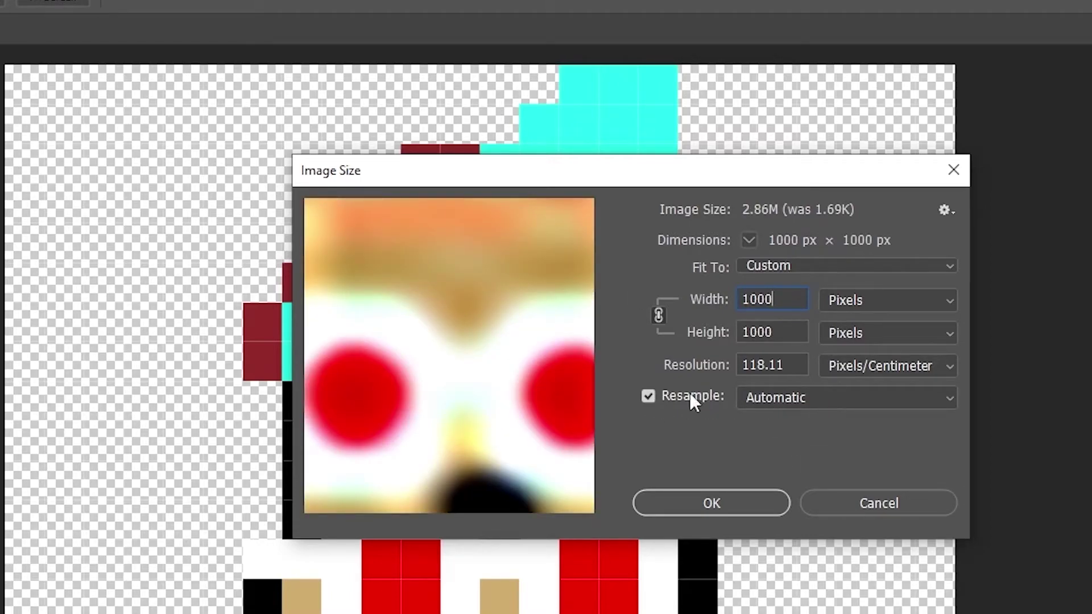
pyautogui.click(914, 398)
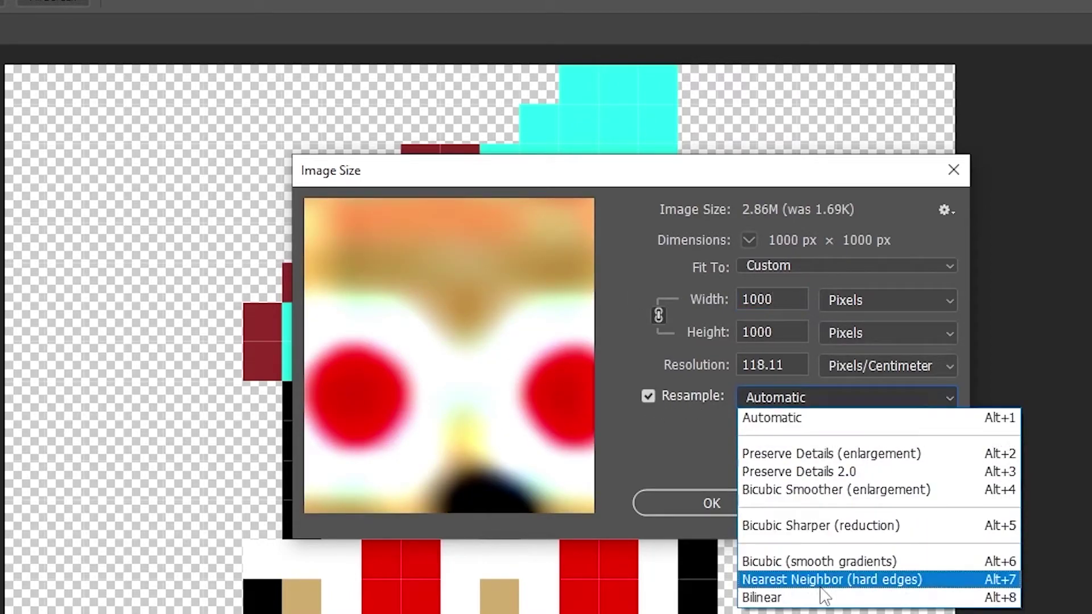
pyautogui.click(807, 577)
pyautogui.moveTo(399, 398)
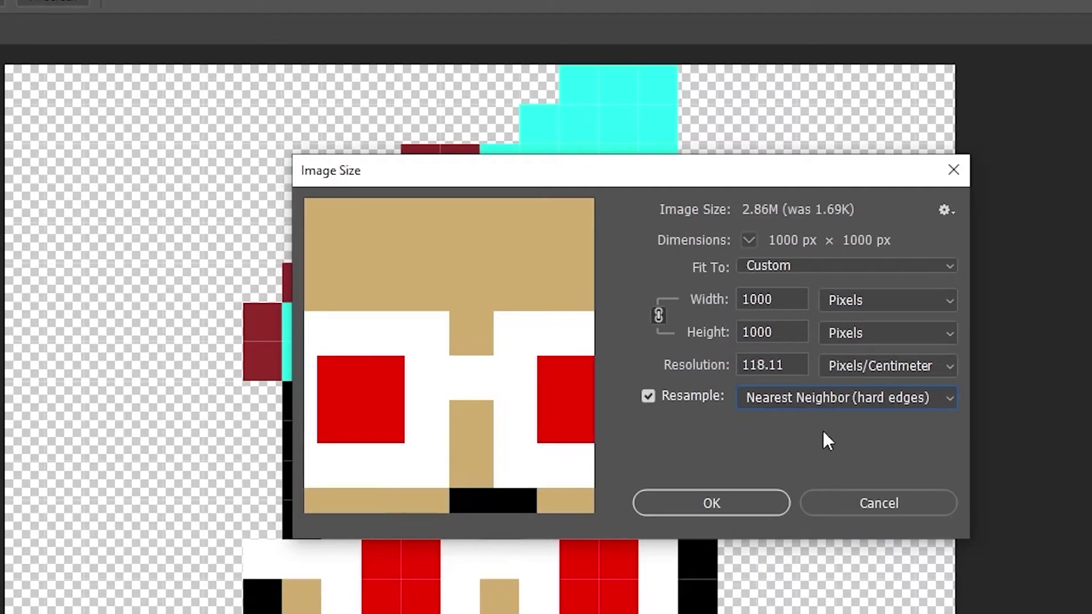
# Preview the whole character in the image size settings and try Automatic resampling for comparison.
pyautogui.click(403, 493)
pyautogui.click(404, 493)
pyautogui.click(809, 397)
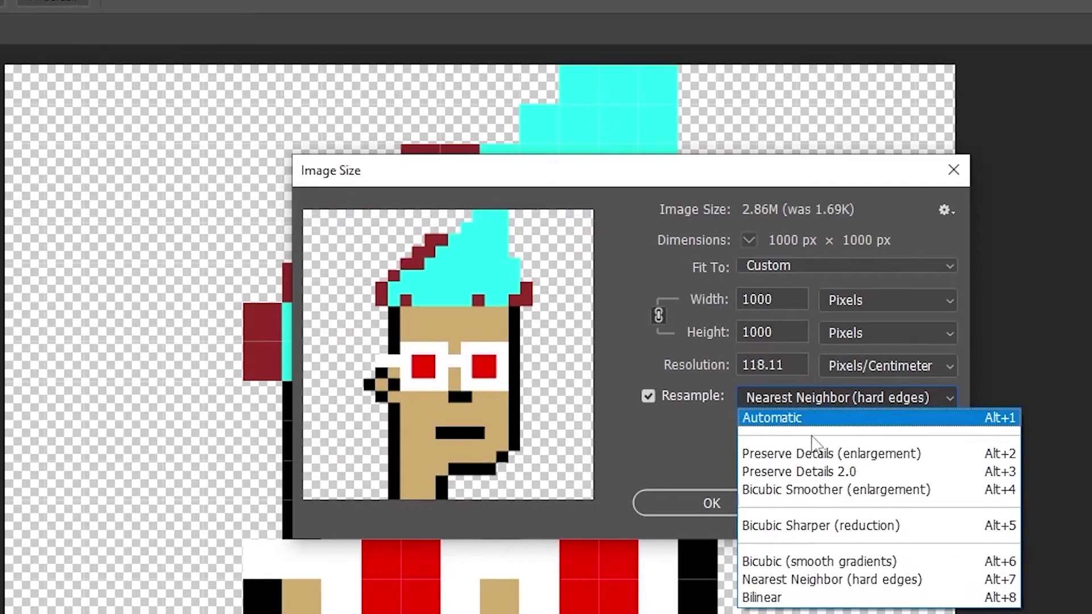
pyautogui.click(819, 416)
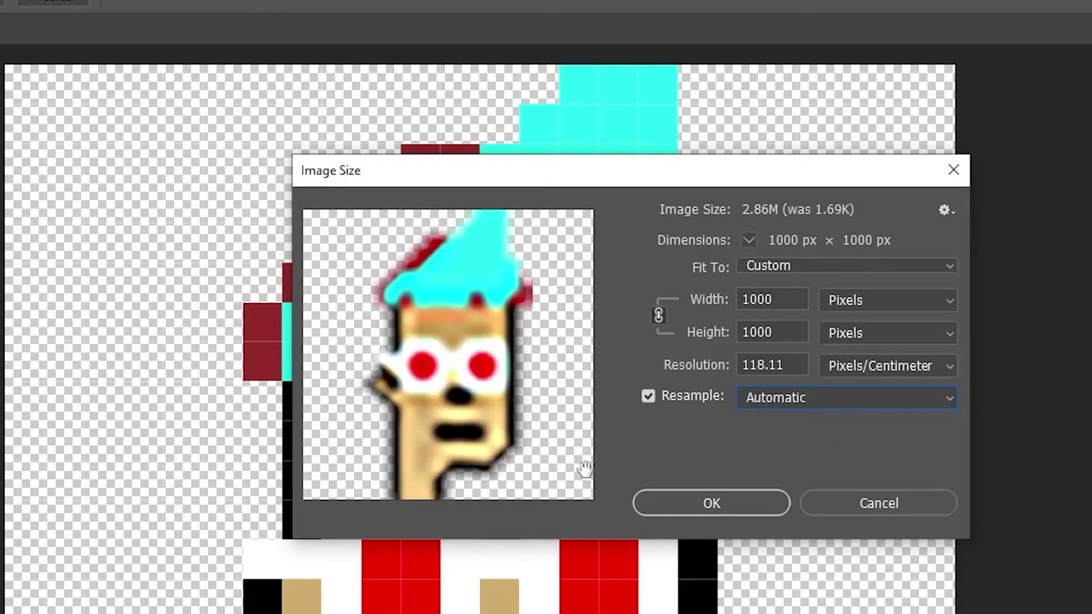
# Set the resampling to Nearest Neighbor (hard edges) and apply the image resize.
pyautogui.click(802, 398)
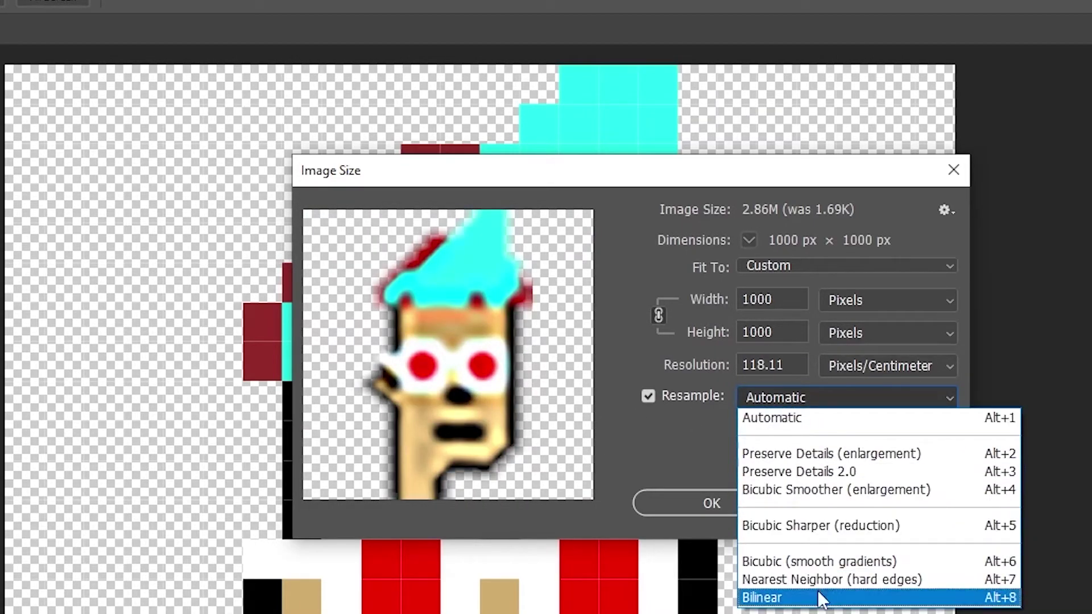
pyautogui.click(814, 579)
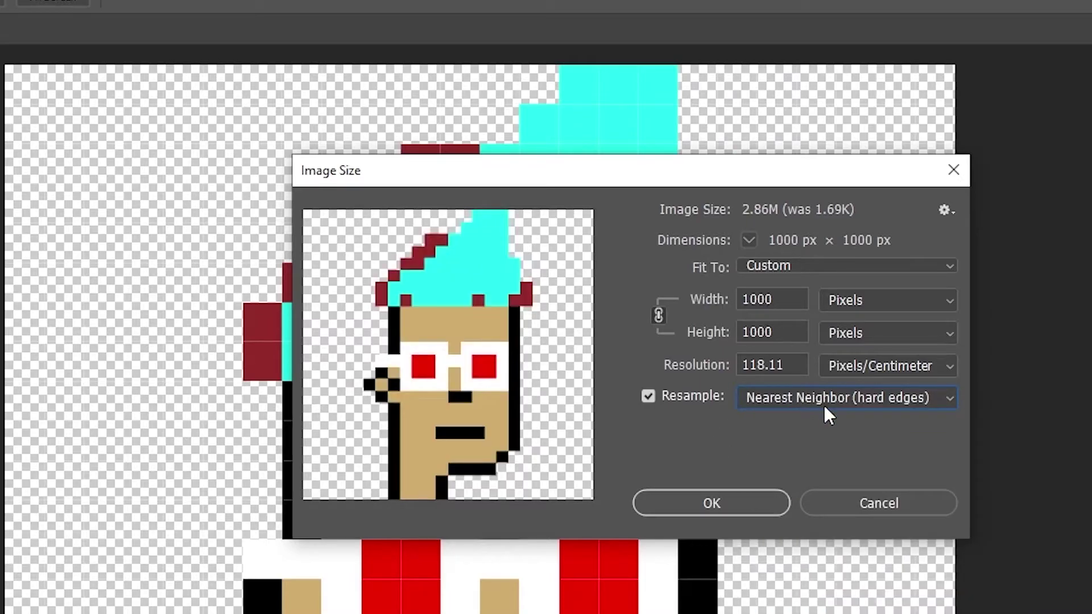
pyautogui.click(715, 506)
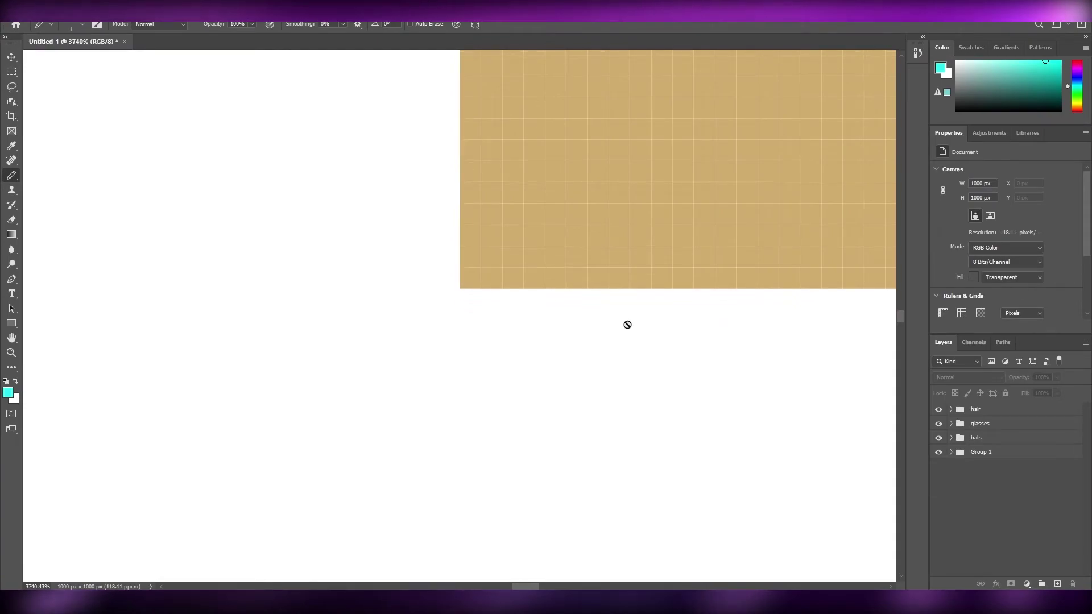
pyautogui.hotkey('ctrl', '0')
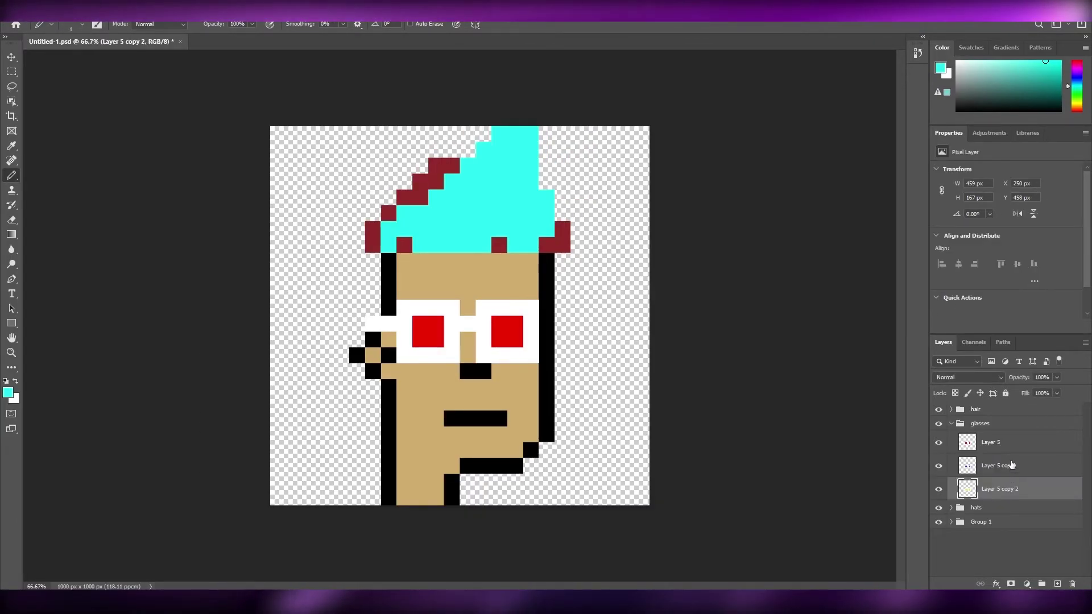
# Select all three layers in the glasses group and export them as PNG files with transparency.
pyautogui.keyDown('ctrl'); pyautogui.click(1011, 465); pyautogui.keyUp('ctrl')
pyautogui.keyDown('ctrl'); pyautogui.click(1011, 427); pyautogui.keyUp('ctrl')
pyautogui.keyDown('ctrl'); pyautogui.click(1014, 444); pyautogui.keyUp('ctrl')
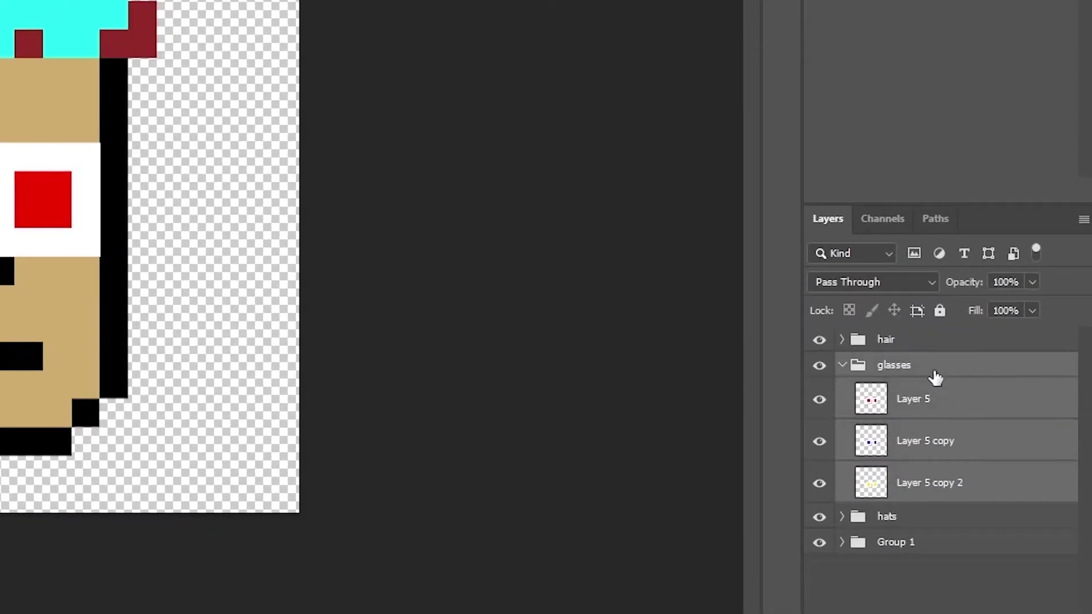
pyautogui.keyDown('ctrl'); pyautogui.click(928, 370); pyautogui.keyUp('ctrl')
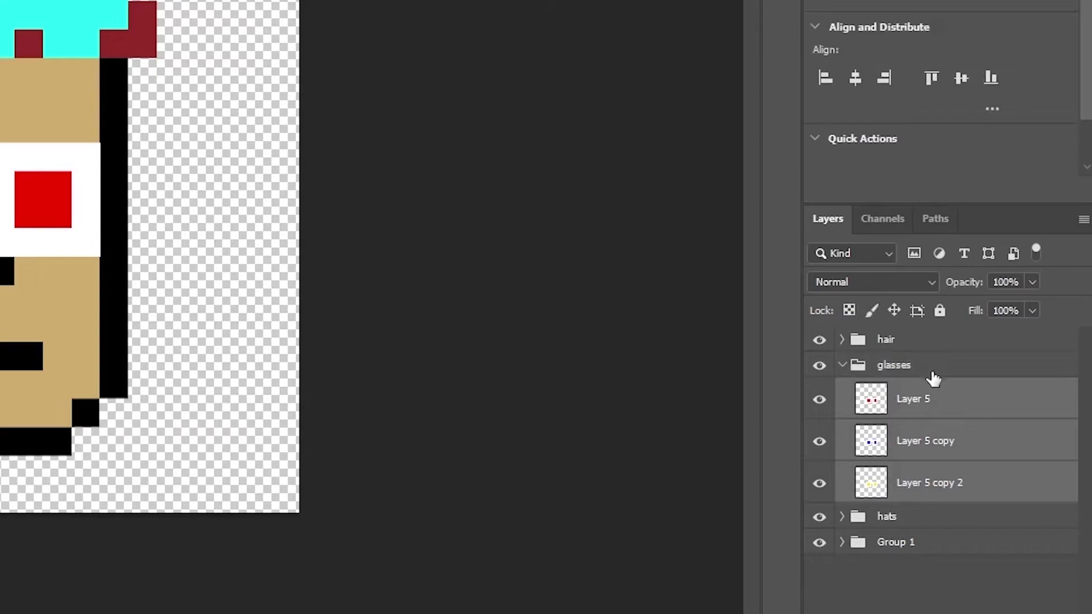
pyautogui.rightClick(968, 415)
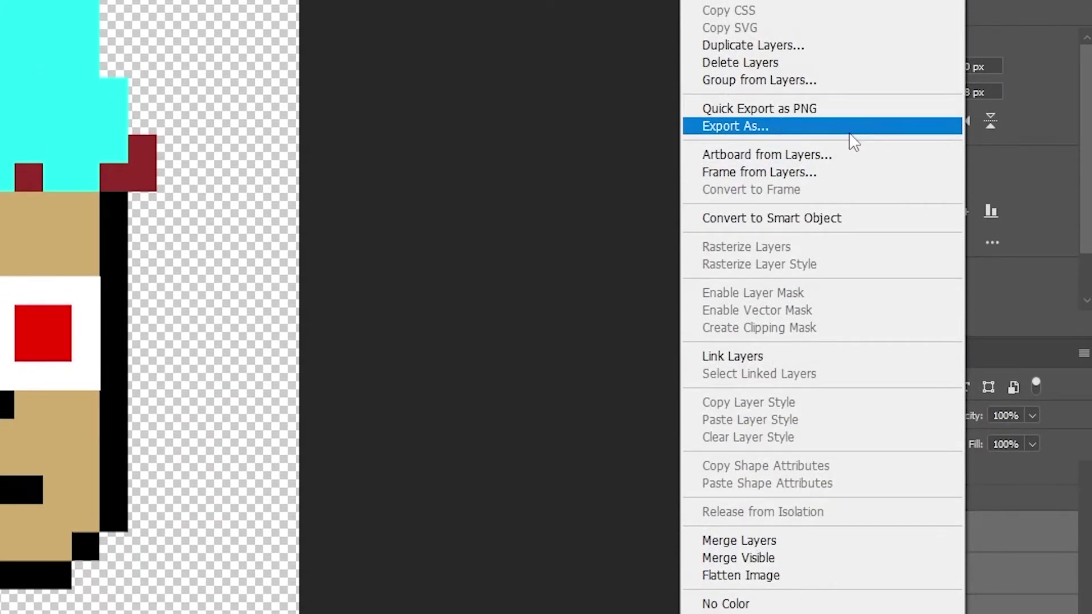
pyautogui.click(850, 136)
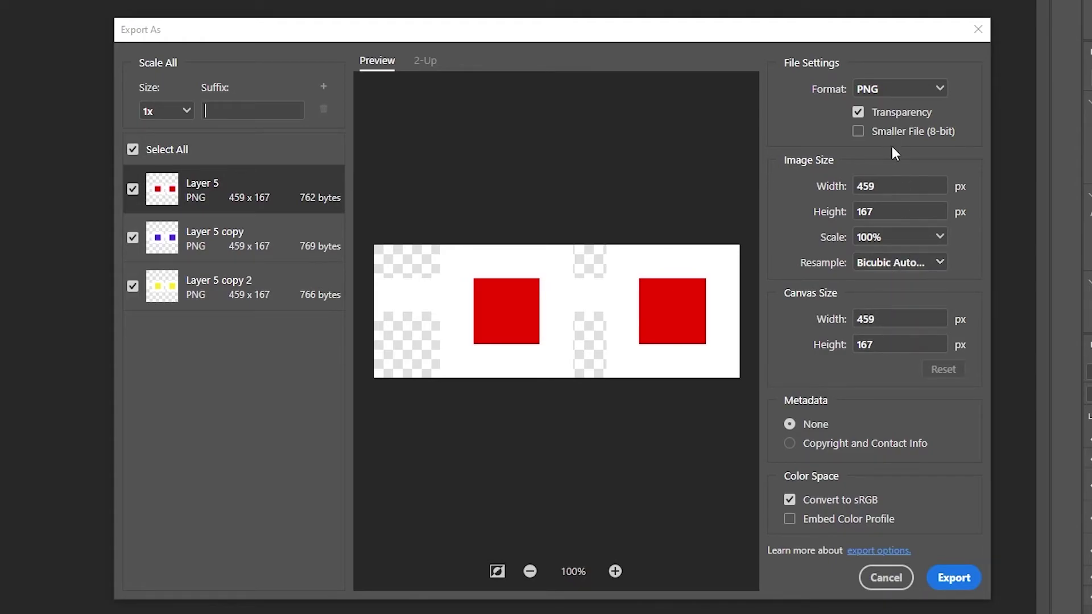
pyautogui.click(951, 577)
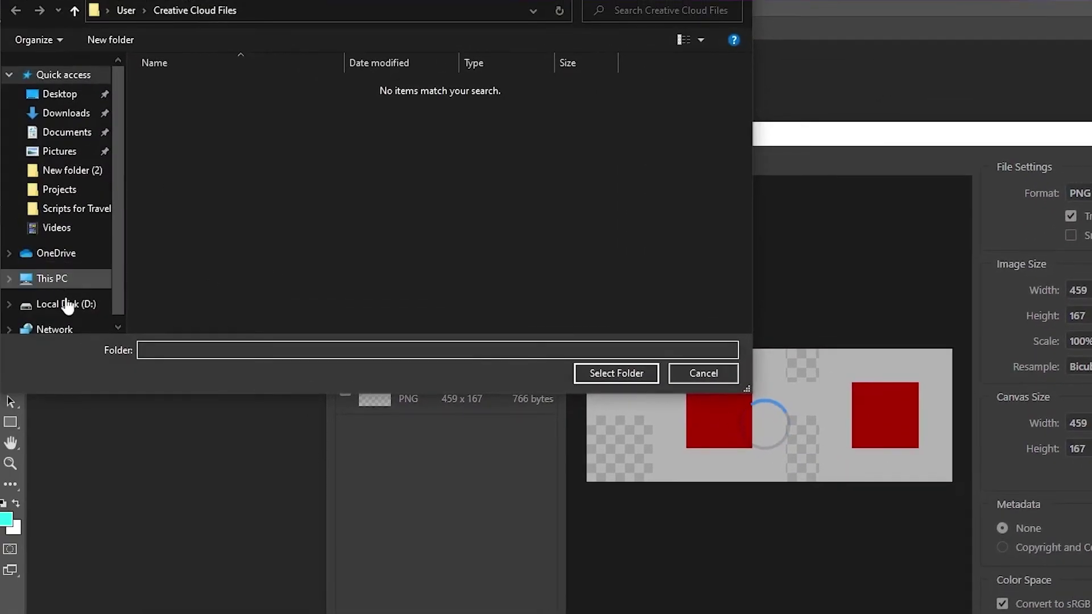
# Create a folder named Glasses in New folder inside NFT on drive D: and save the exported layers there.
pyautogui.click(85, 273)
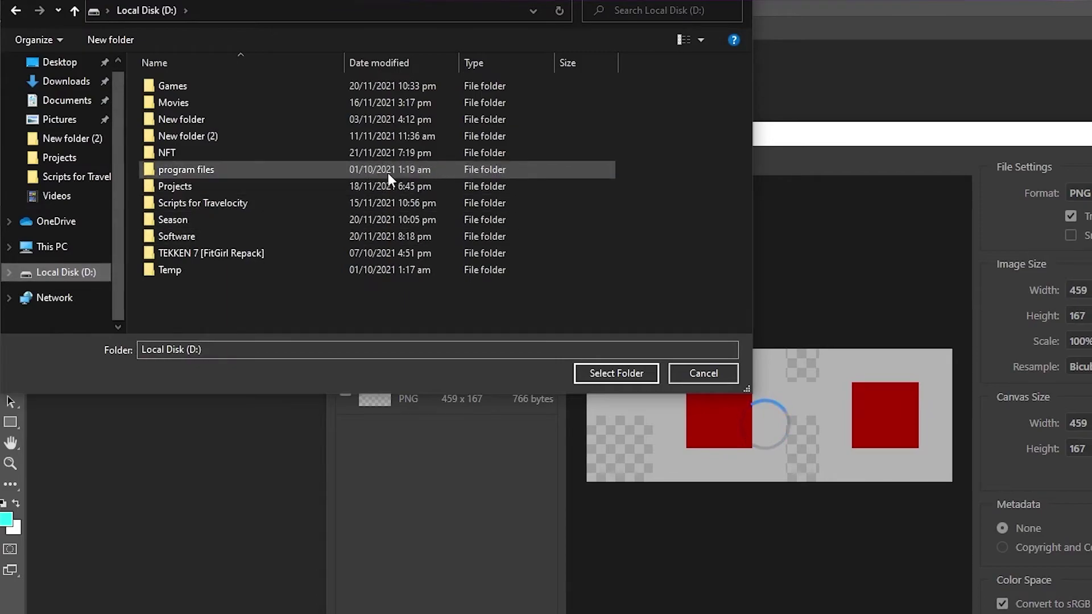
pyautogui.doubleClick(384, 152)
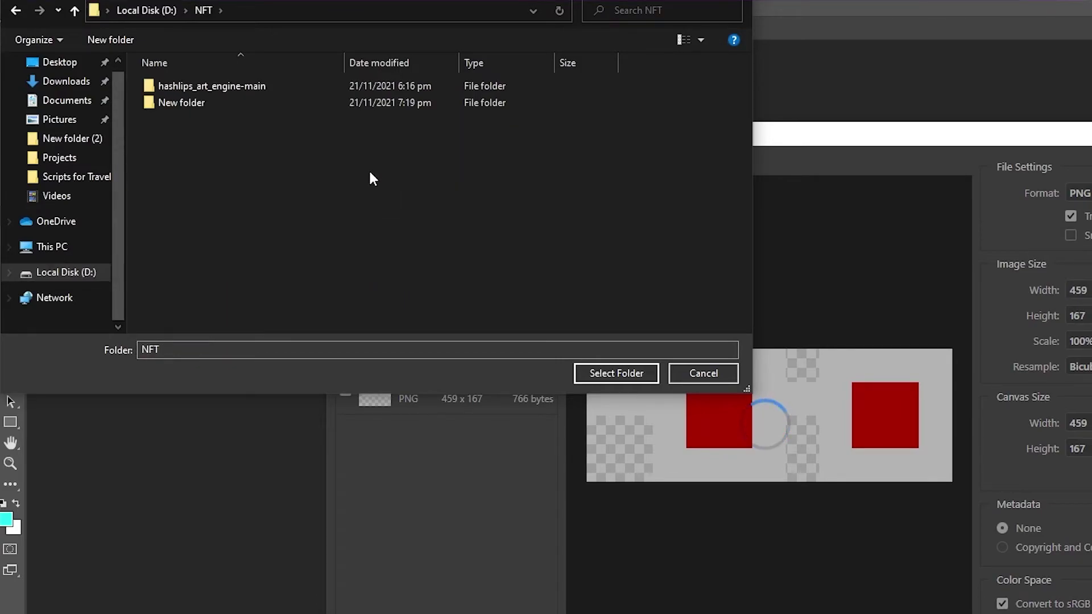
pyautogui.doubleClick(312, 107)
pyautogui.rightClick(303, 172)
pyautogui.moveTo(372, 357)
pyautogui.click(481, 358)
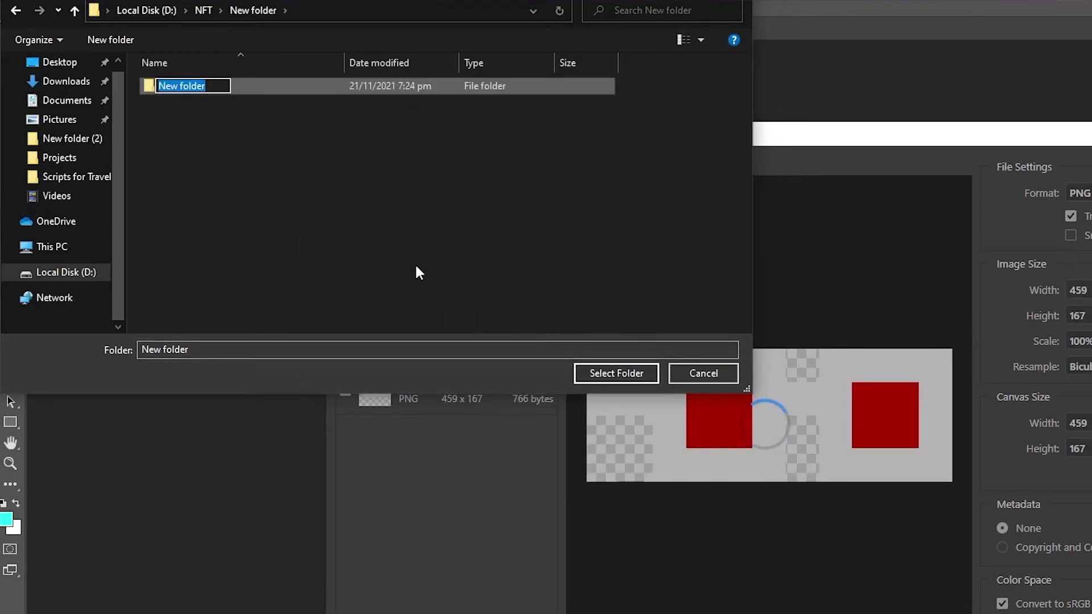
pyautogui.write('Glasses')
pyautogui.press('Return')
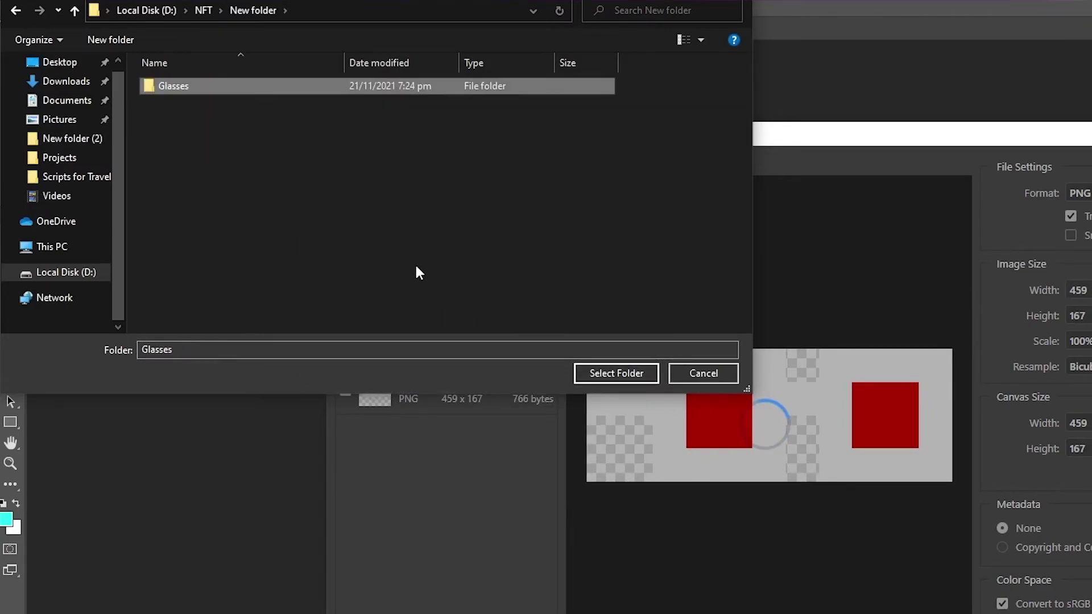
pyautogui.click(619, 370)
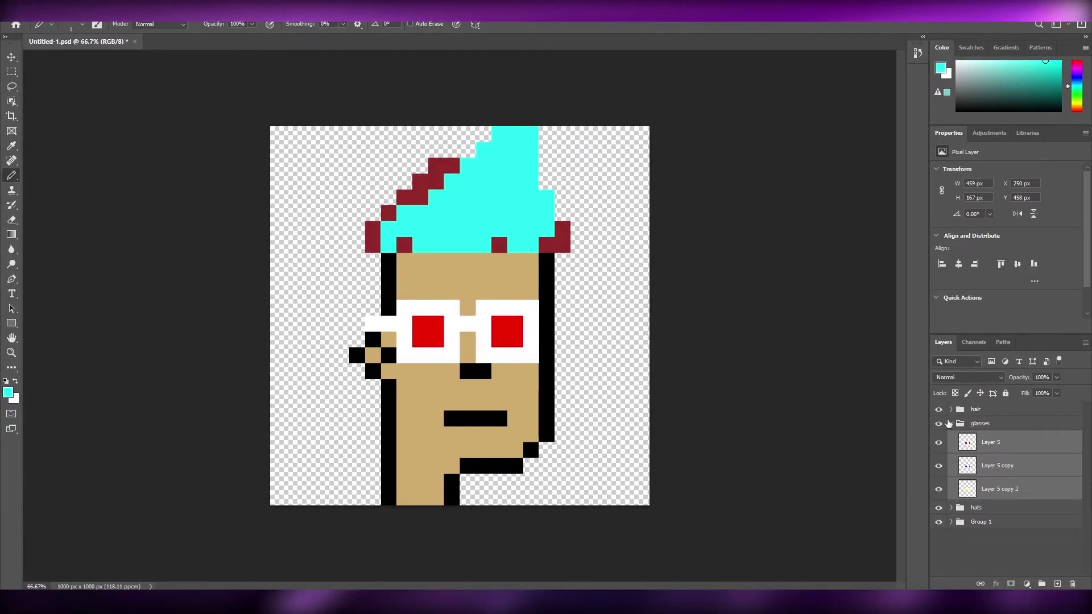
# Collapse the glasses group and look through the hair and hats groups of the character file.
pyautogui.click(950, 423)
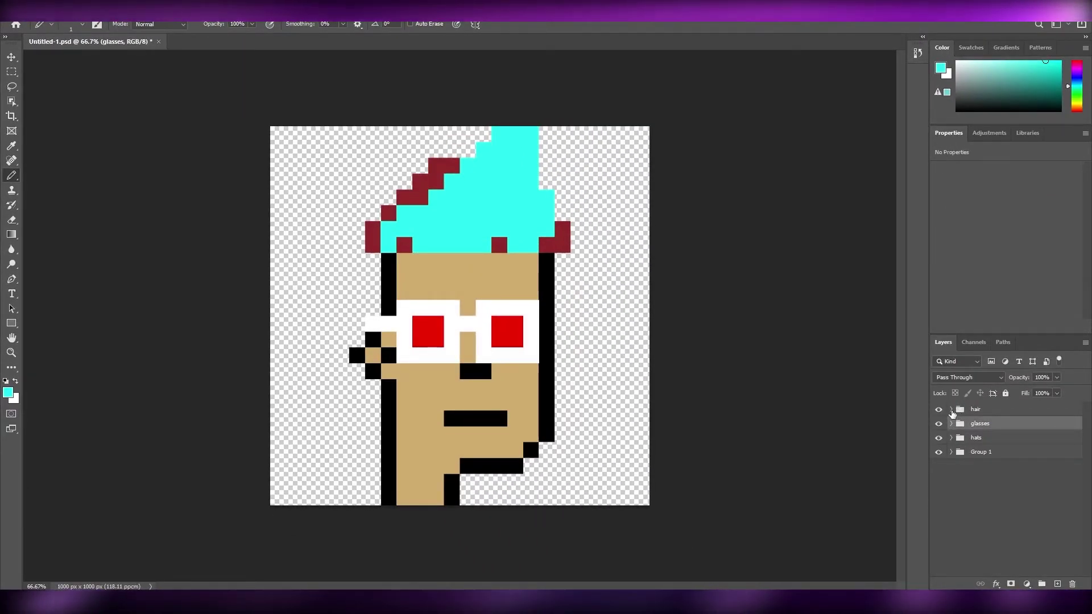
pyautogui.click(950, 409)
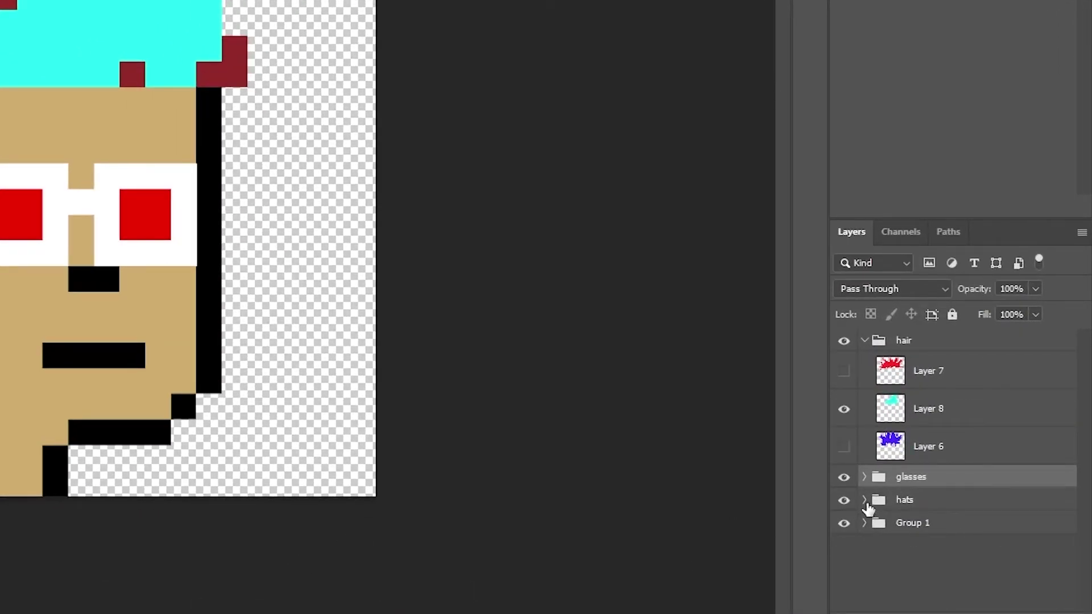
pyautogui.click(864, 500)
pyautogui.click(864, 500)
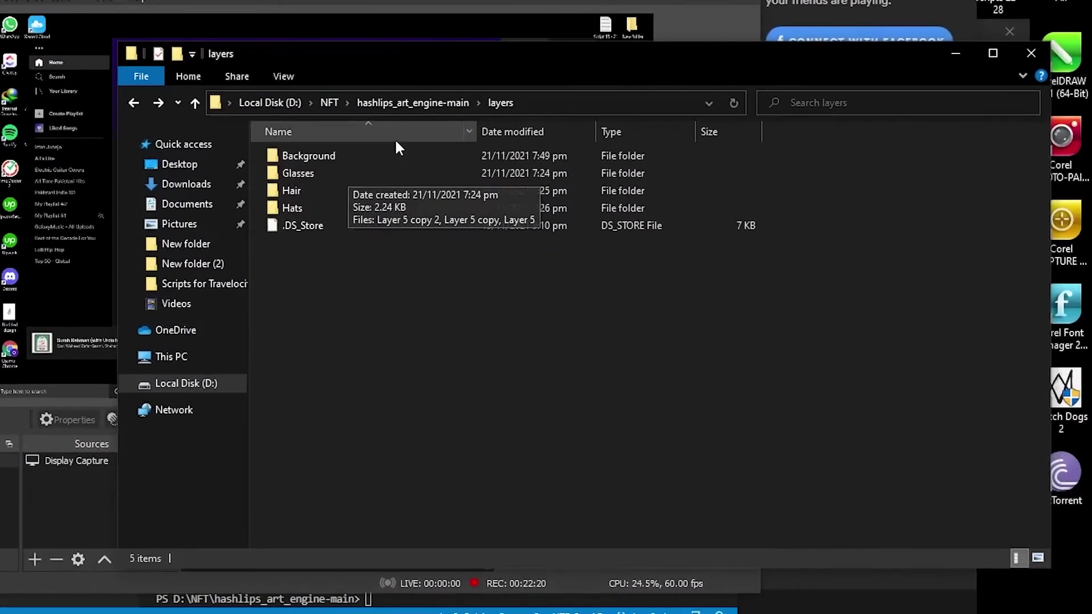
# Switch to File Explorer and check the Glasses folder inside layers of hashlips_art_engine-main, returning to the layers folder.
pyautogui.doubleClick(388, 171)
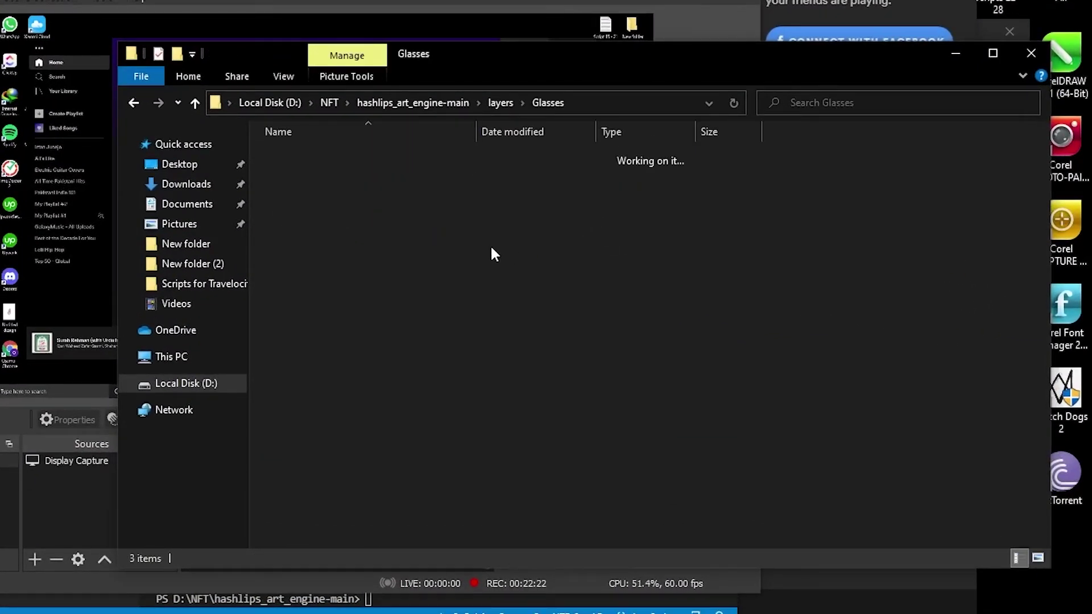
pyautogui.hotkey('alt', 'Left')
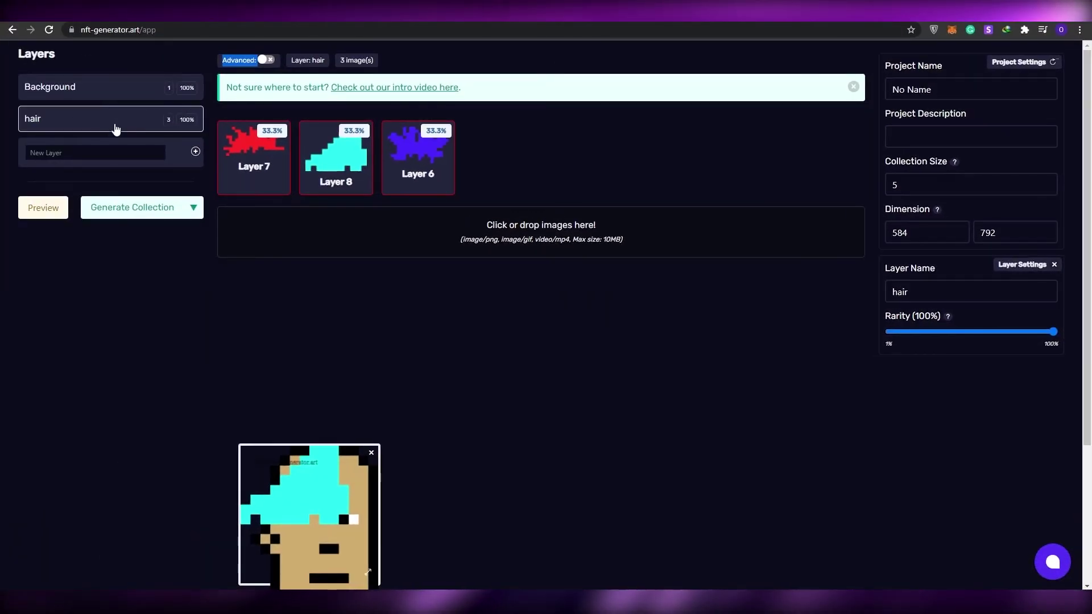
# Switch to nft-generator.art and upload the base head image Layer 1 from the Background folder to the Background layer.
pyautogui.click(73, 94)
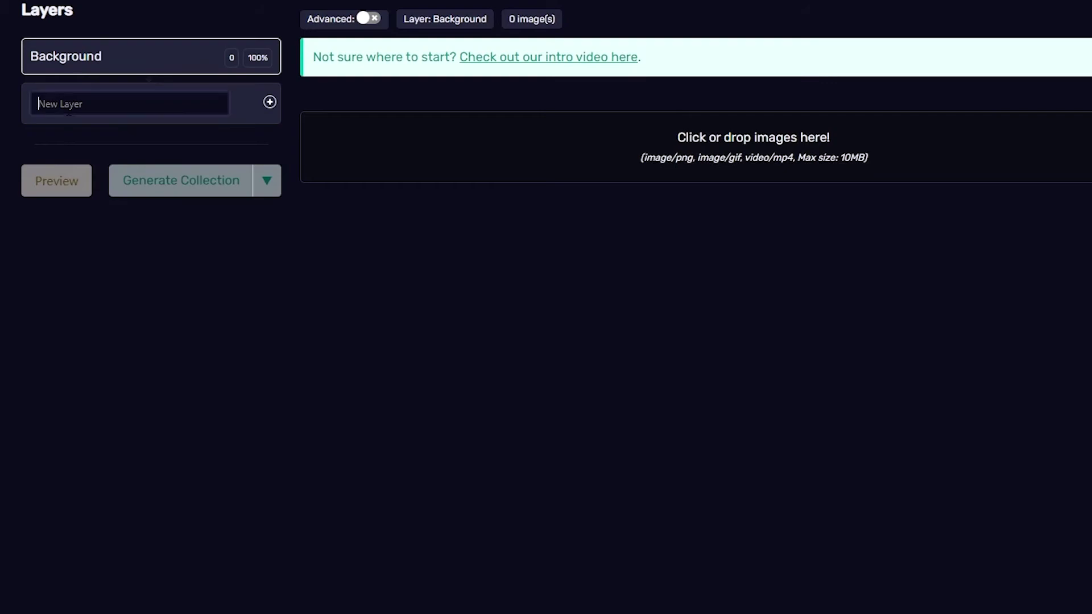
pyautogui.click(69, 108)
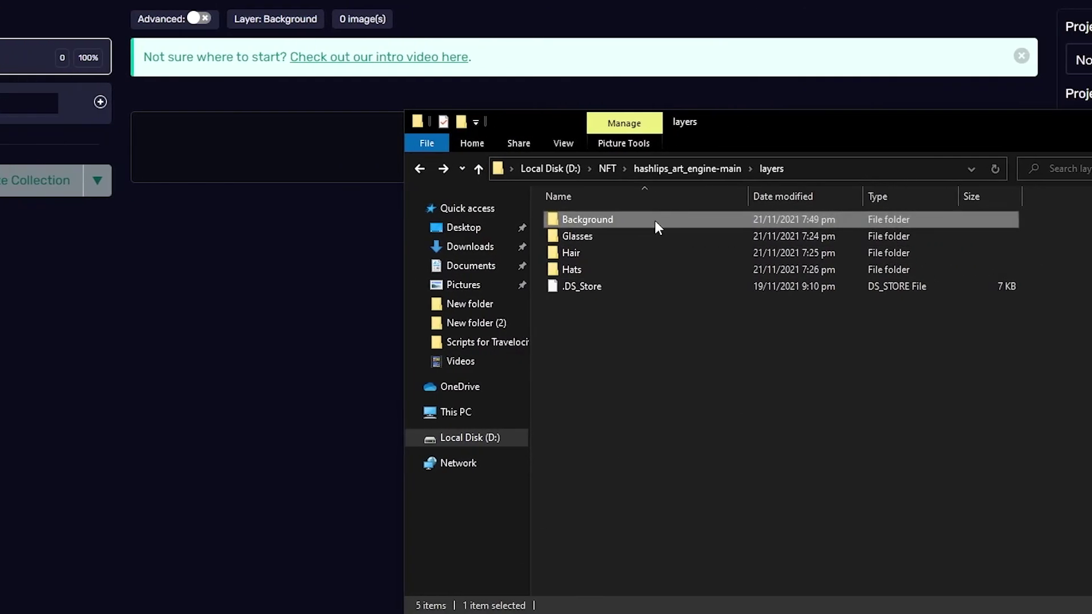
pyautogui.doubleClick(823, 220)
pyautogui.moveTo(589, 239); pyautogui.dragTo(250, 131)
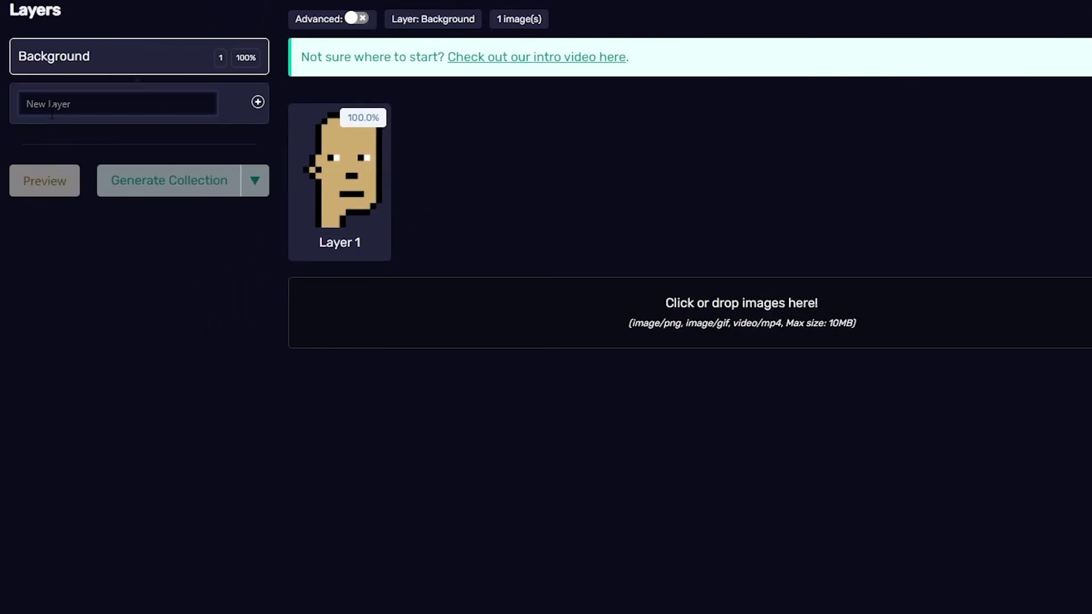
# Add a layer named glasses and upload all three images from the Glasses folder to it.
pyautogui.write('glasses')
pyautogui.press('Return')
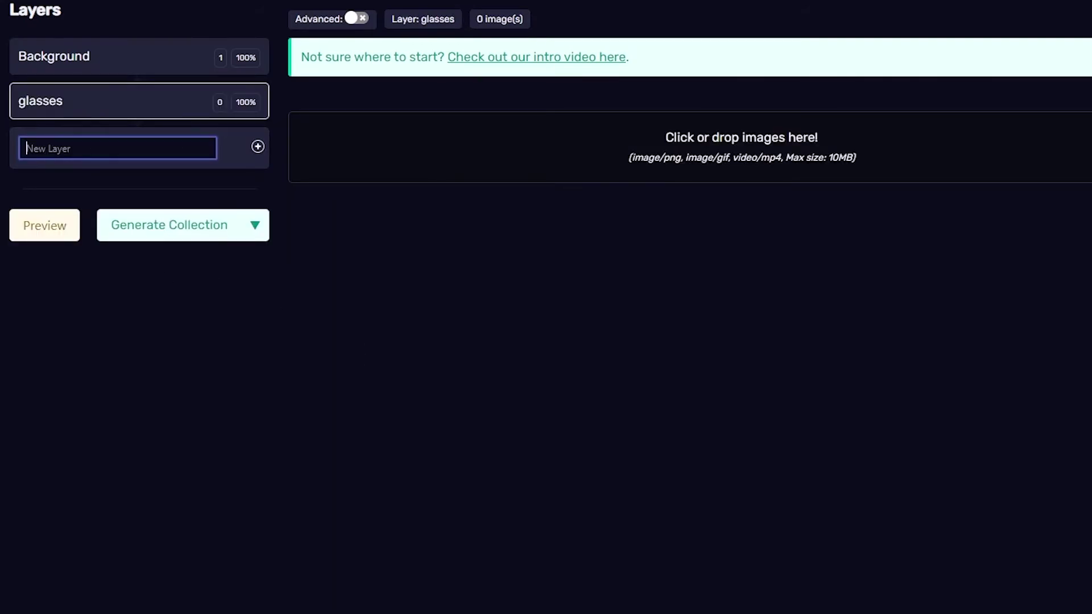
pyautogui.hotkey('alt', 'Tab')
pyautogui.hotkey('alt', 'Left')
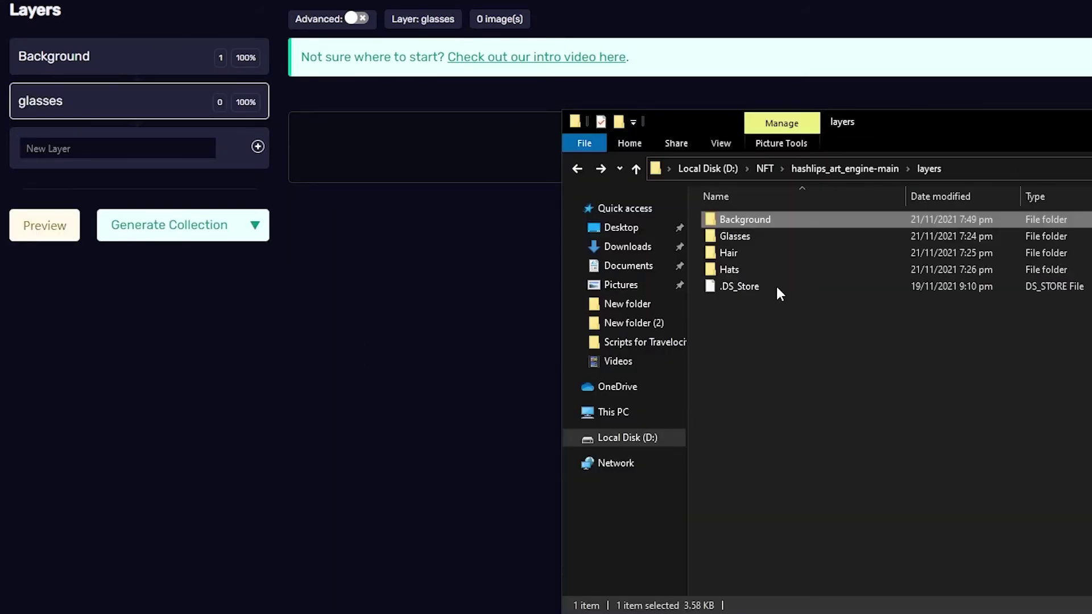
pyautogui.click(789, 251)
pyautogui.doubleClick(795, 237)
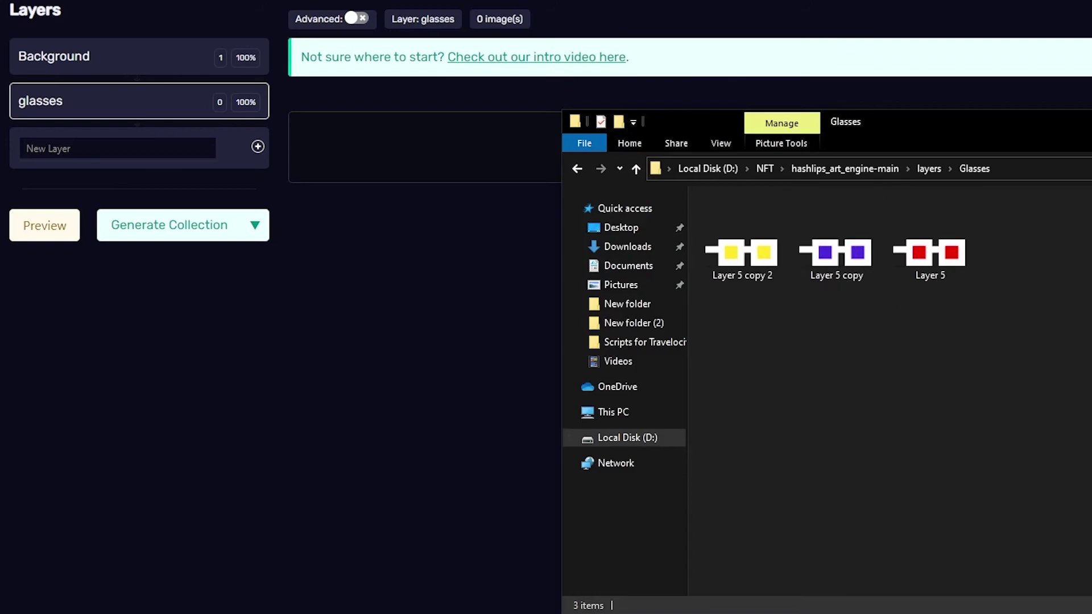
pyautogui.moveTo(1091, 368); pyautogui.dragTo(698, 209)
pyautogui.moveTo(790, 241); pyautogui.dragTo(431, 150)
pyautogui.moveTo(1090, 374); pyautogui.dragTo(631, 215)
pyautogui.moveTo(761, 235); pyautogui.dragTo(432, 134)
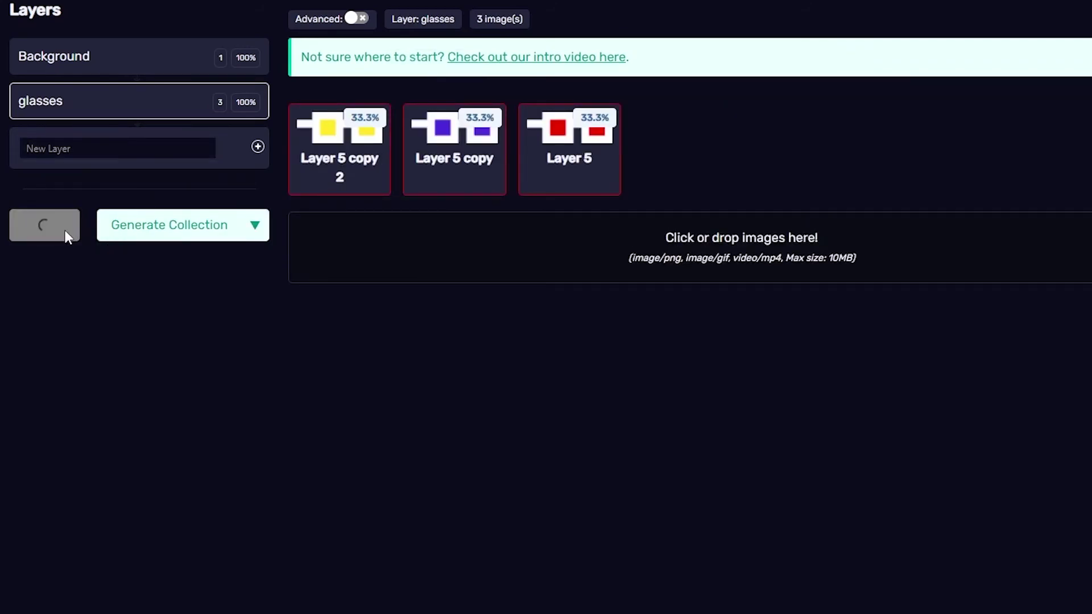
# Preview the combined character and examine the glasses placement and the file notices on the uploaded glasses images.
pyautogui.scroll(-2, 732, 575)
pyautogui.scroll(-5, 568, 512)
pyautogui.scroll(5, 425, 472)
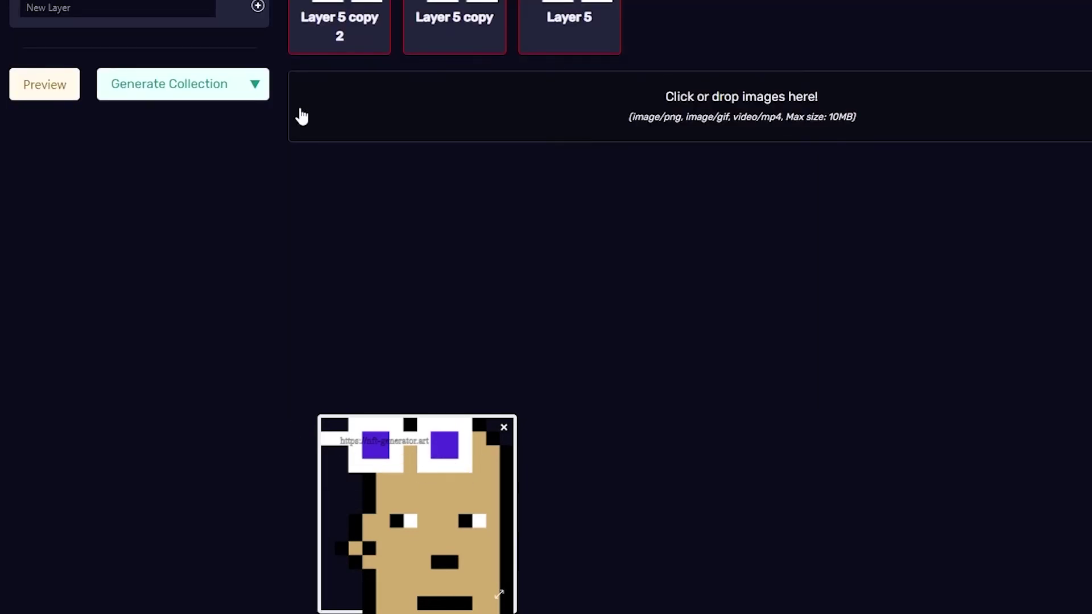
pyautogui.moveTo(480, 55)
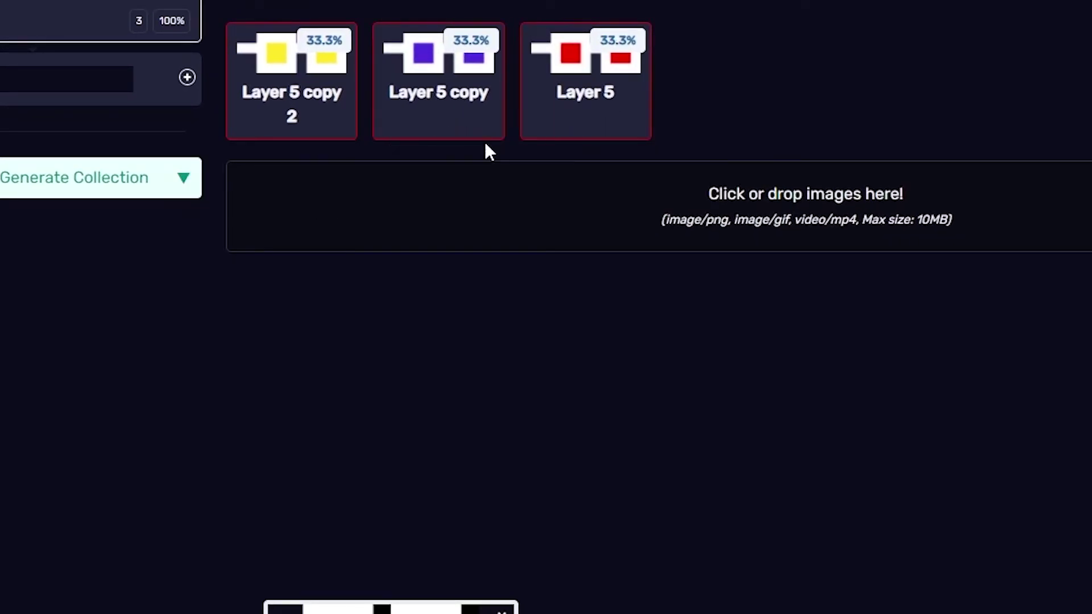
pyautogui.moveTo(283, 105)
pyautogui.moveTo(340, 118)
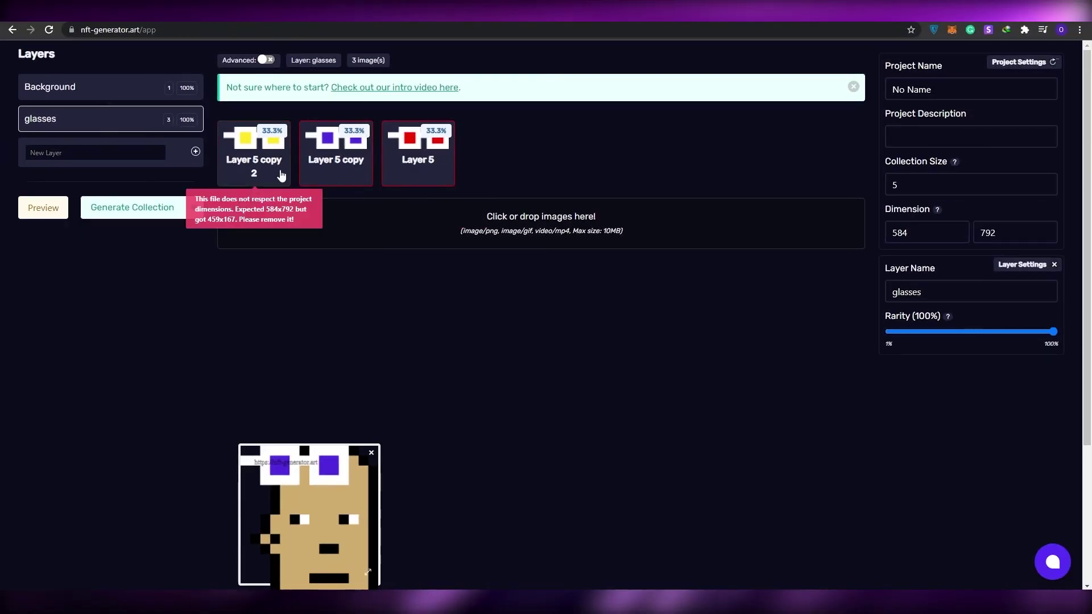